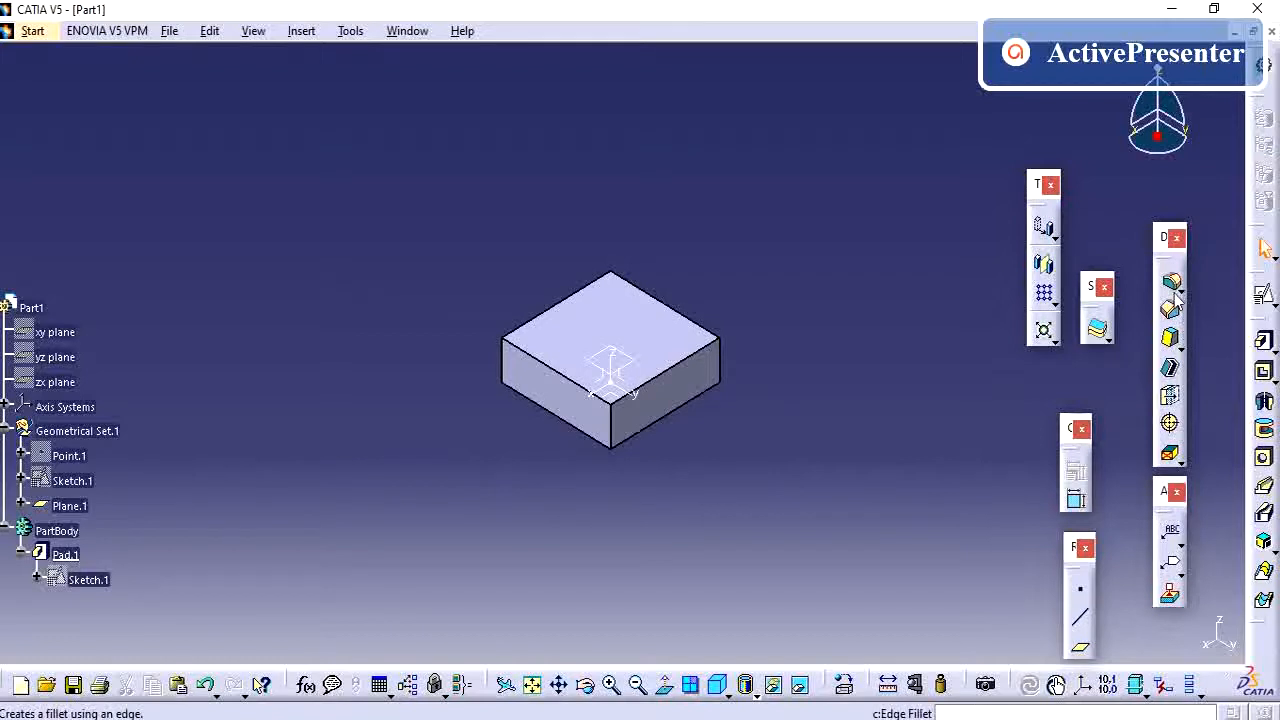
- Detach the draft tools as a floating group and start a draft with the block's front side face as the face to draft
{"action": "left_click", "coordinate": [1181, 345]}
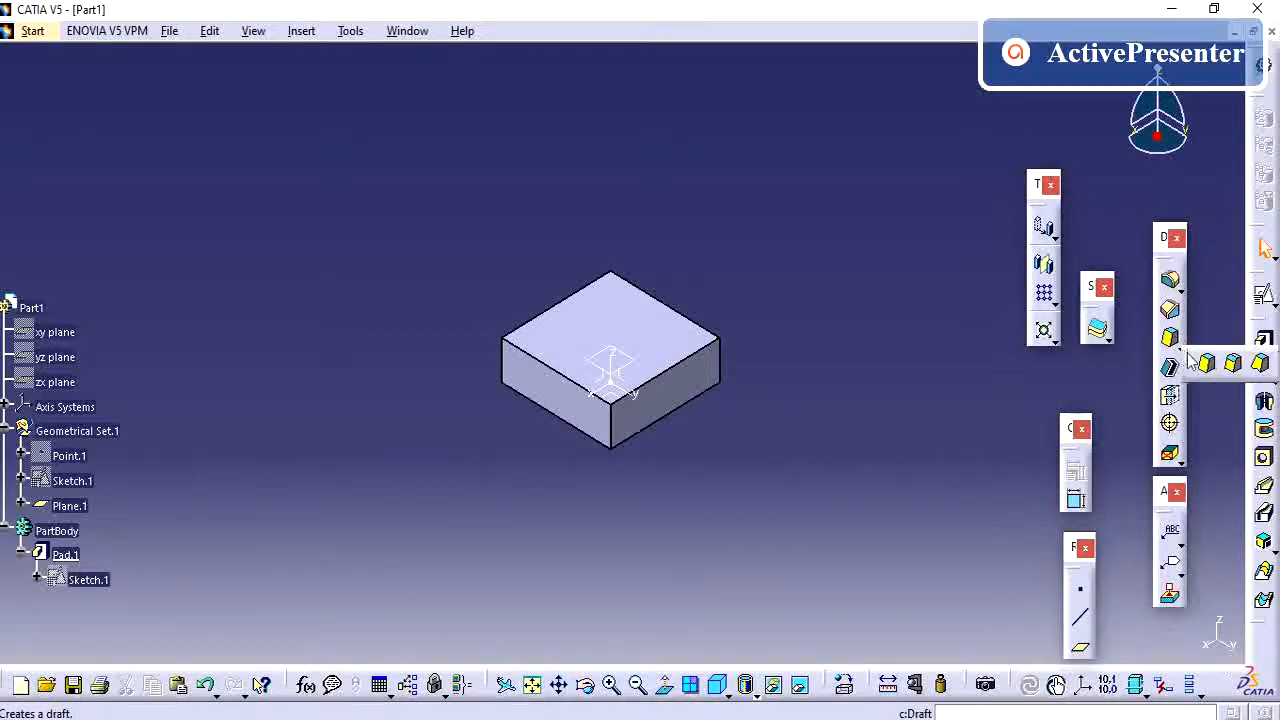
{"action": "left_click_drag", "start_coordinate": [1197, 362], "coordinate": [832, 98]}
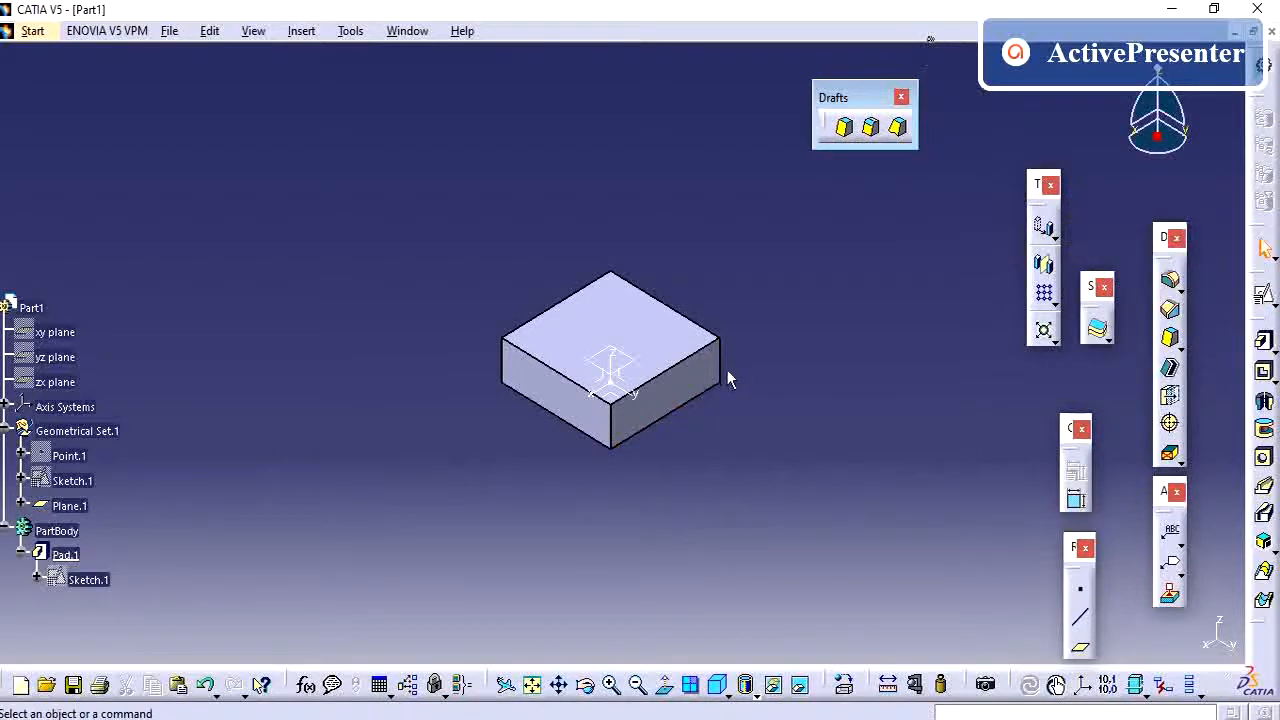
{"action": "left_click", "coordinate": [846, 128]}
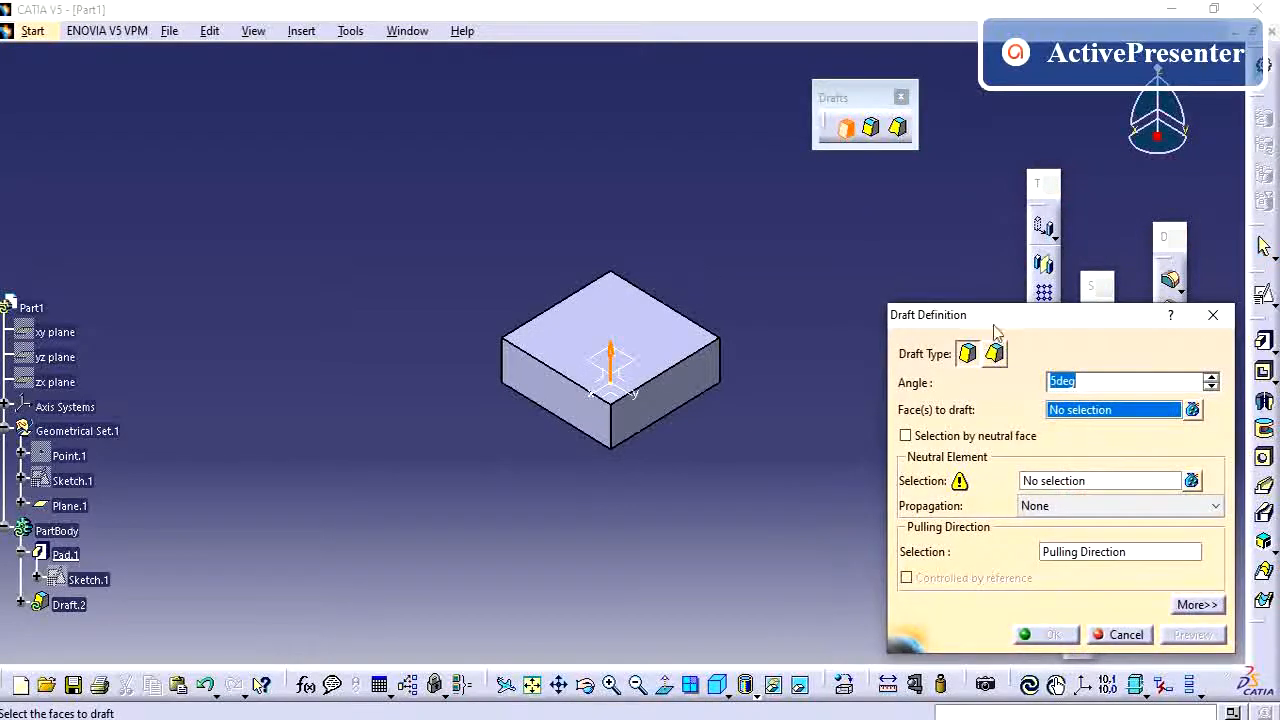
{"action": "left_click_drag", "start_coordinate": [1020, 328], "coordinate": [994, 249]}
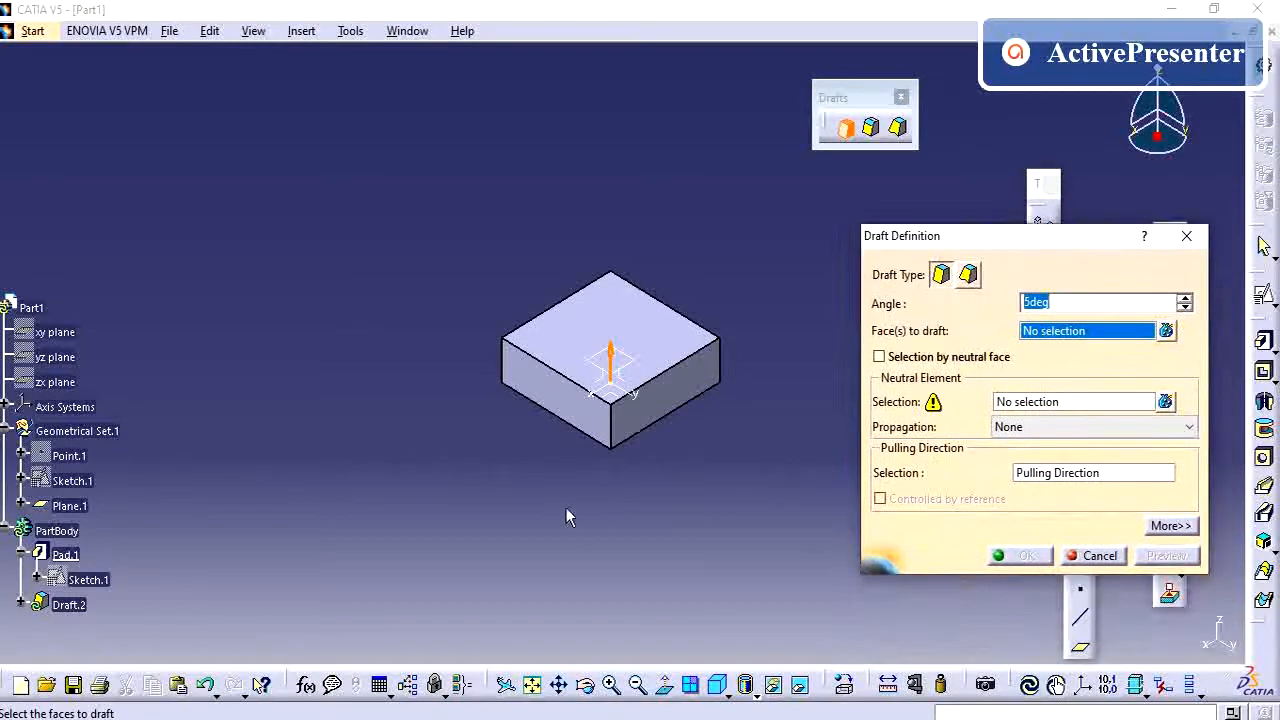
{"action": "middle_click_drag", "start_coordinate": [566, 514], "coordinate": [651, 422]}
{"action": "middle_click_drag", "start_coordinate": [763, 475], "coordinate": [771, 402]}
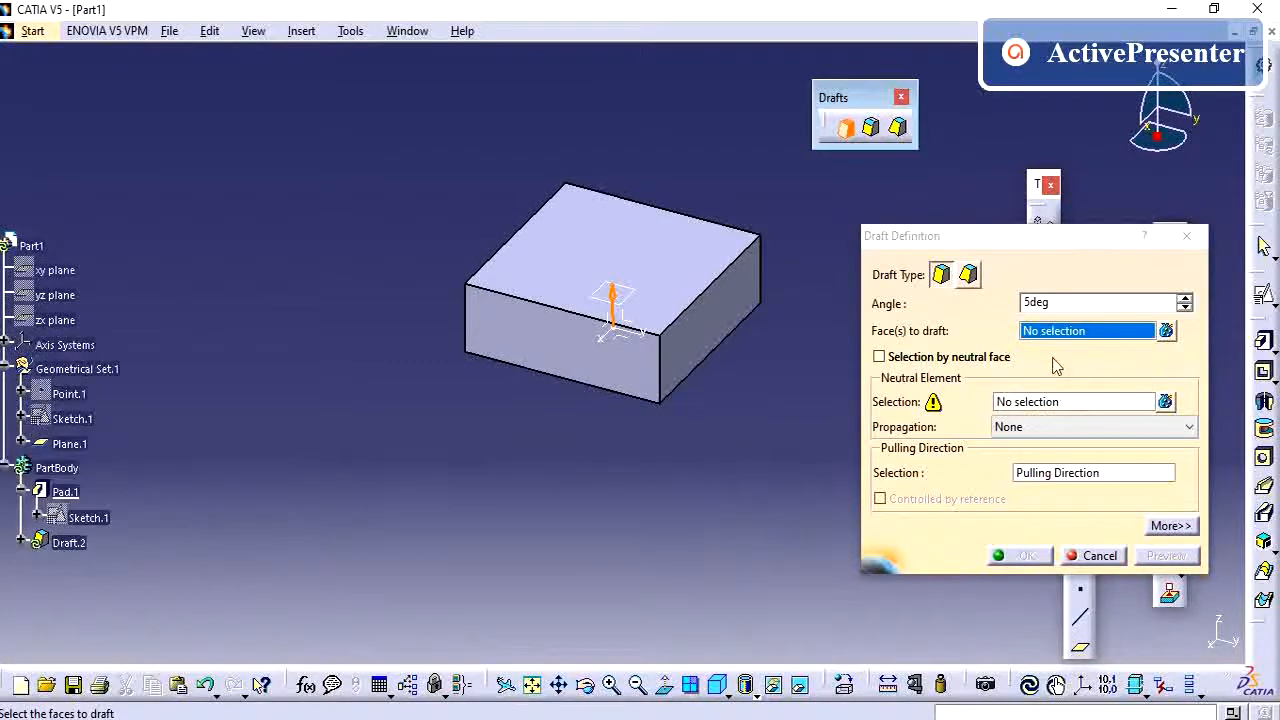
{"action": "left_click", "coordinate": [540, 341]}
{"action": "middle_click_drag", "start_coordinate": [605, 451], "coordinate": [645, 437]}
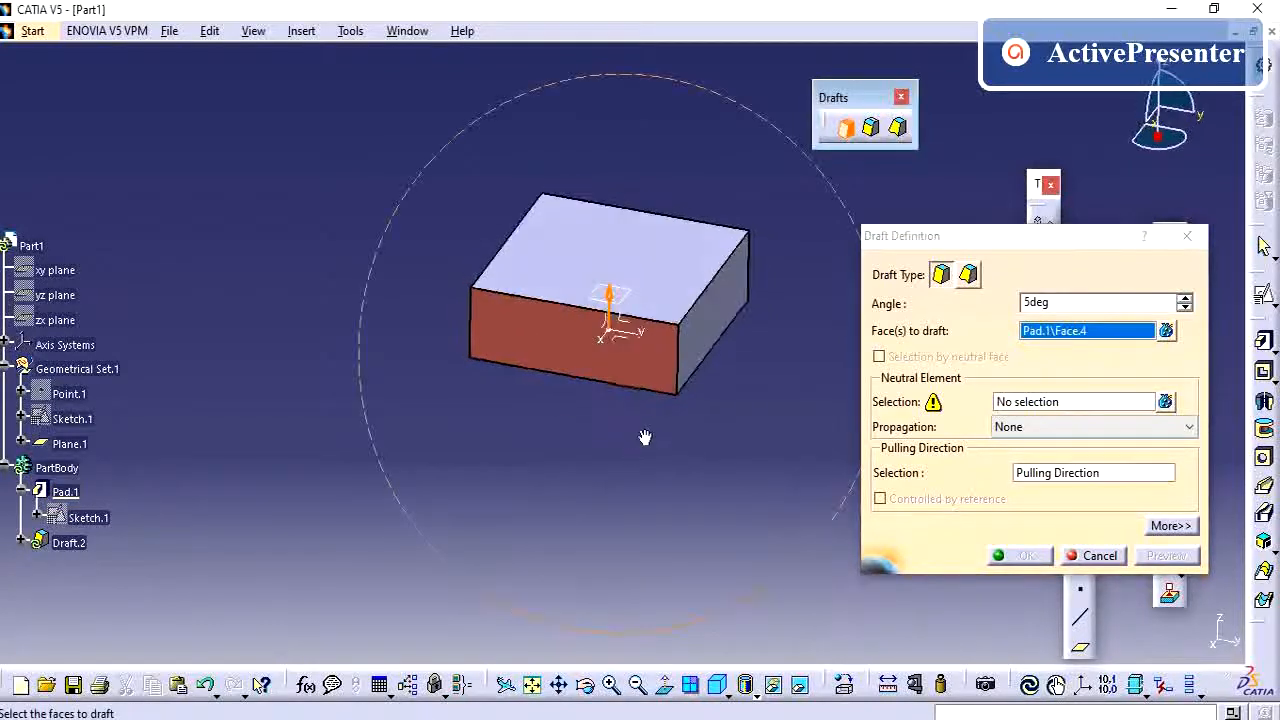
- Use the block's bottom face as the draft's neutral element and preview the 5-degree draft
{"action": "left_click", "coordinate": [1037, 405]}
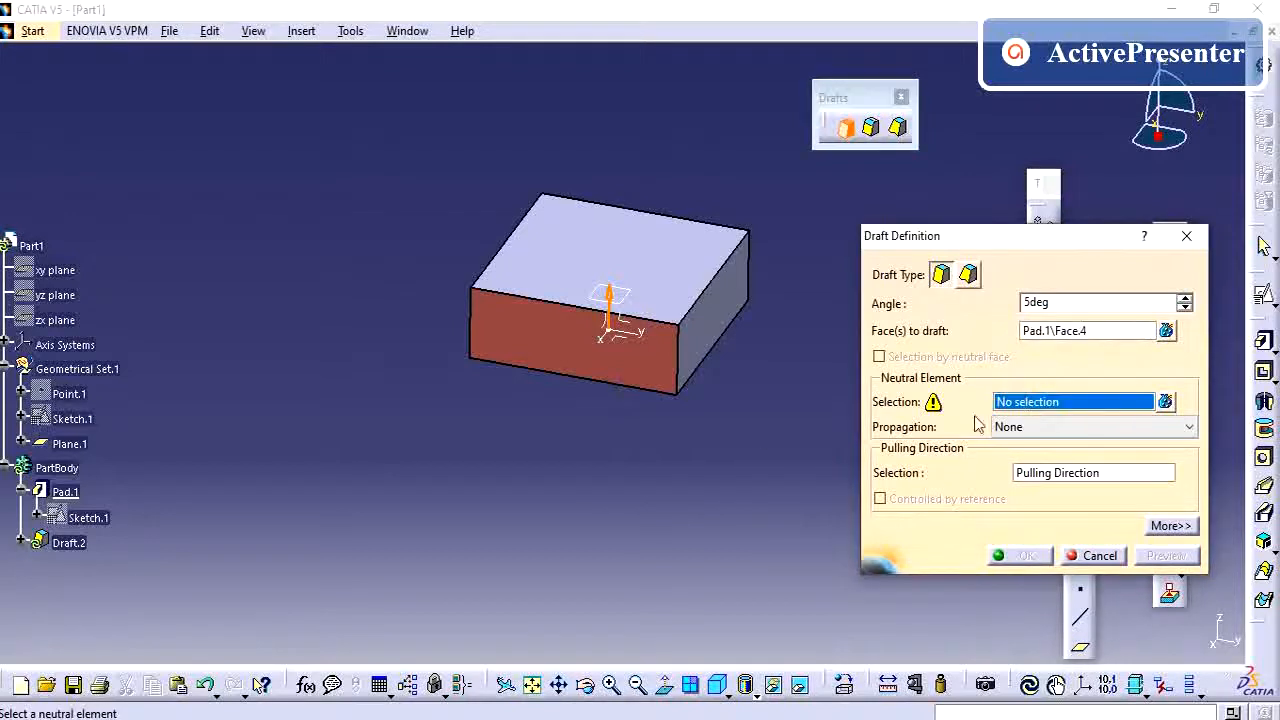
{"action": "middle_click_drag", "start_coordinate": [705, 449], "coordinate": [757, 229]}
{"action": "left_click", "coordinate": [685, 330]}
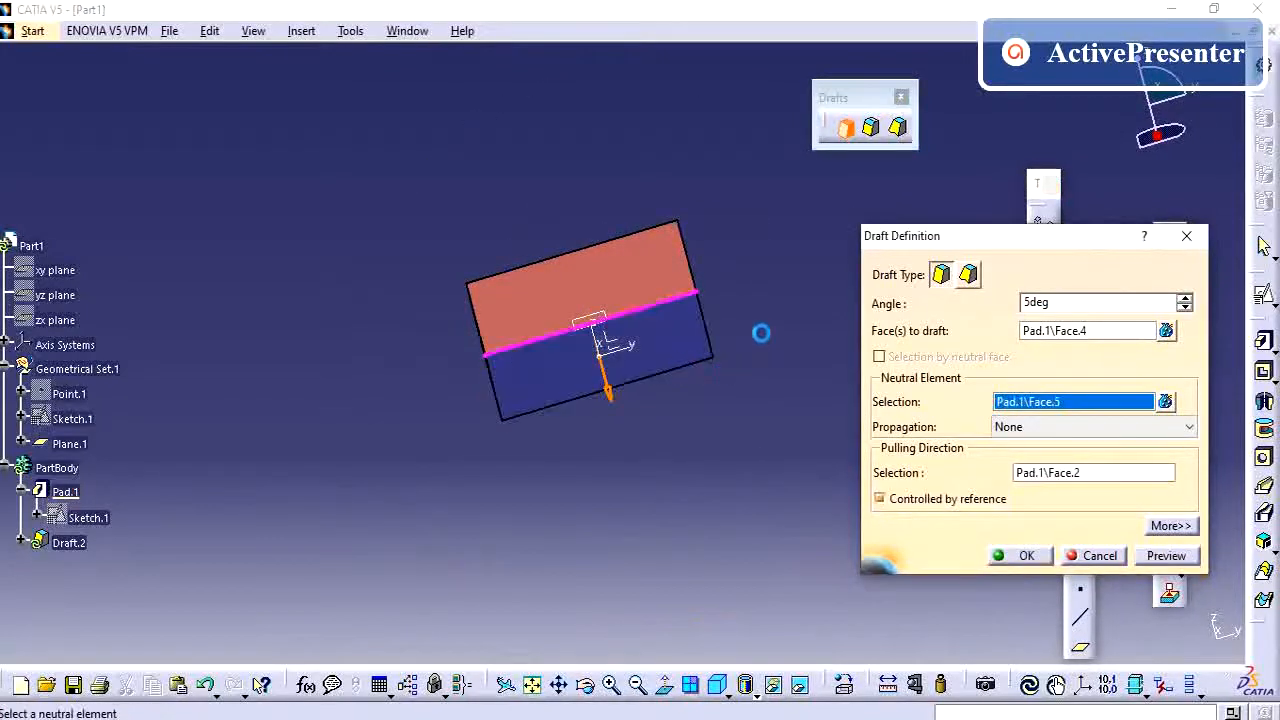
{"action": "middle_click_drag", "start_coordinate": [763, 331], "coordinate": [560, 540]}
{"action": "left_click", "coordinate": [1166, 555]}
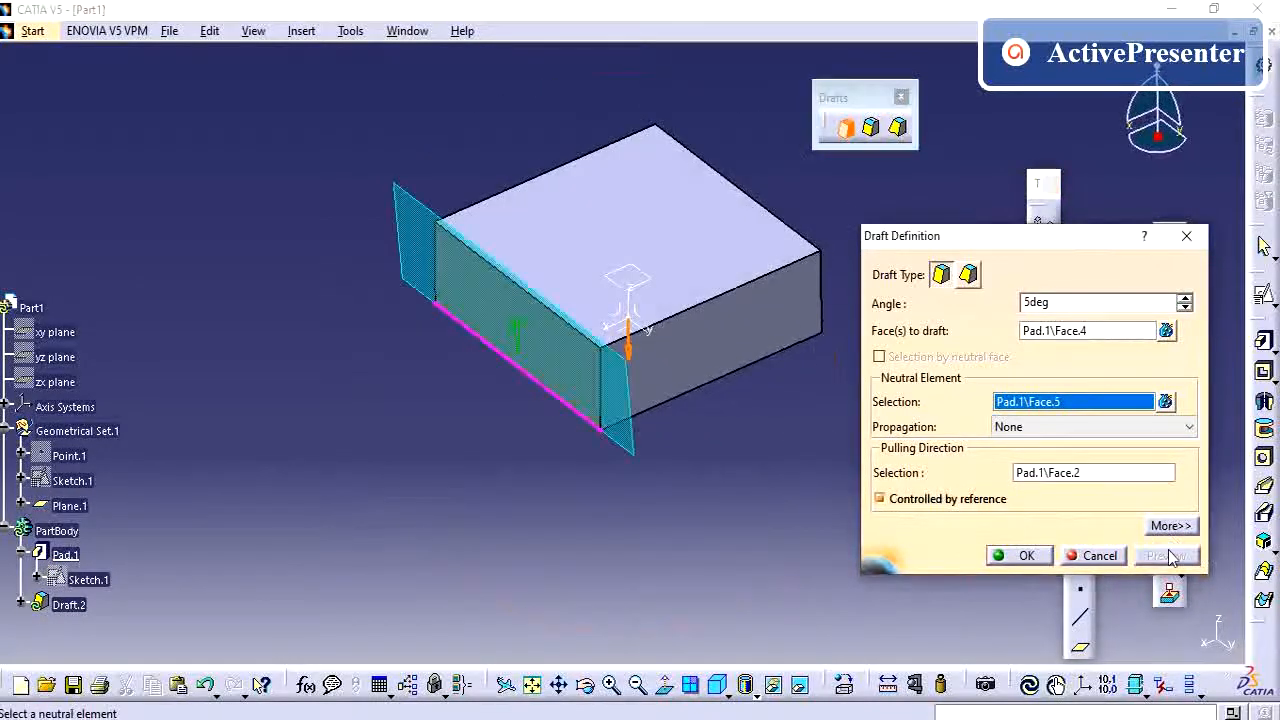
{"action": "middle_click_drag", "start_coordinate": [741, 386], "coordinate": [414, 263]}
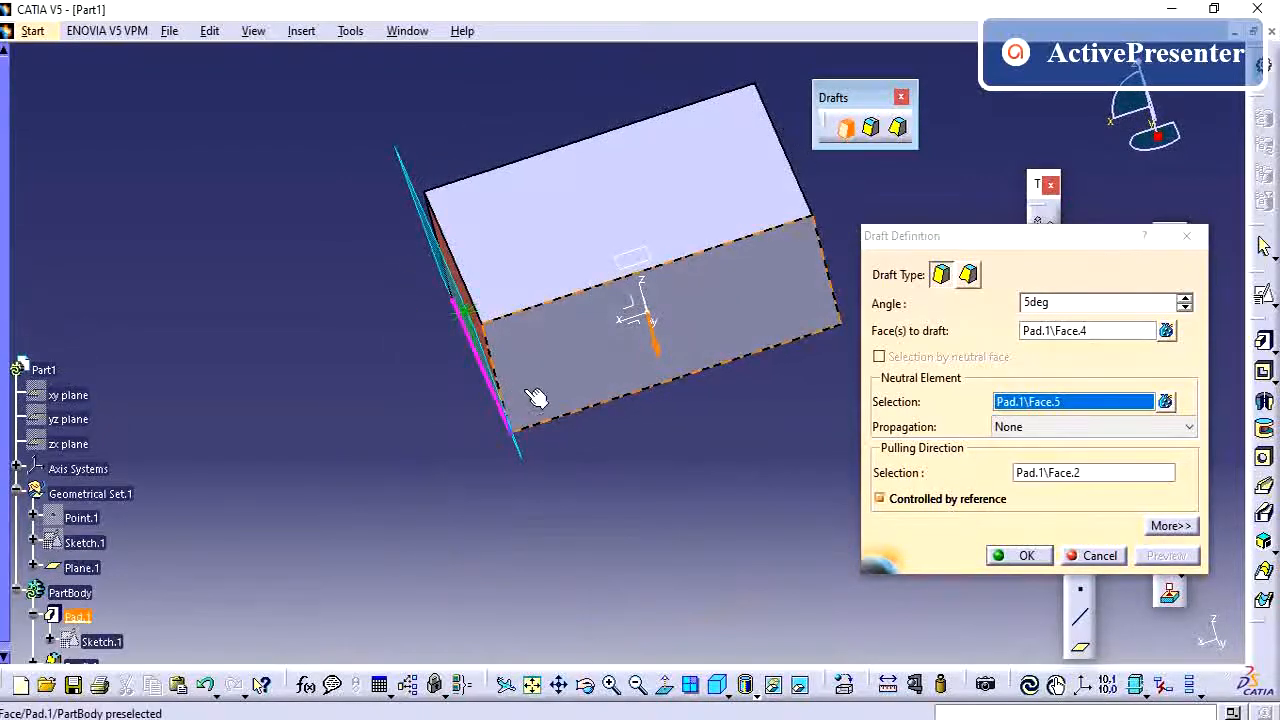
- Reverse the draft's pulling direction, preview it and apply the 5-degree draft to the side face
{"action": "left_click", "coordinate": [656, 352]}
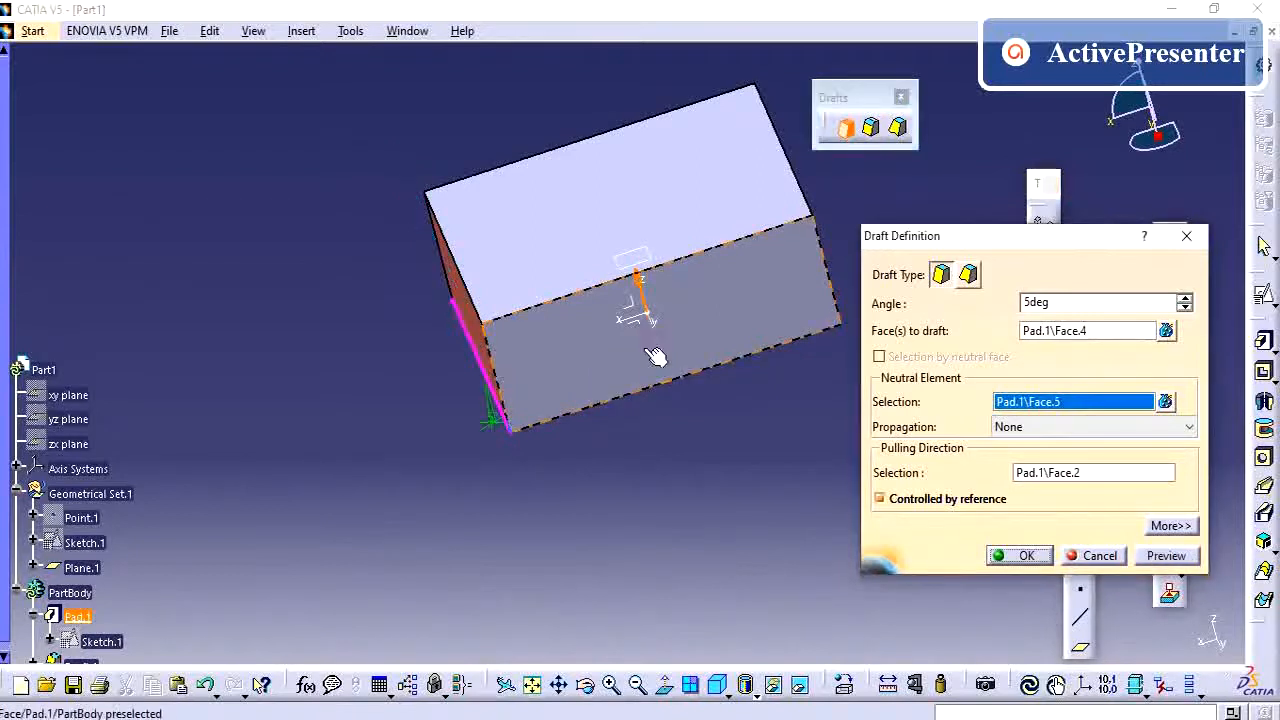
{"action": "left_click", "coordinate": [1166, 556]}
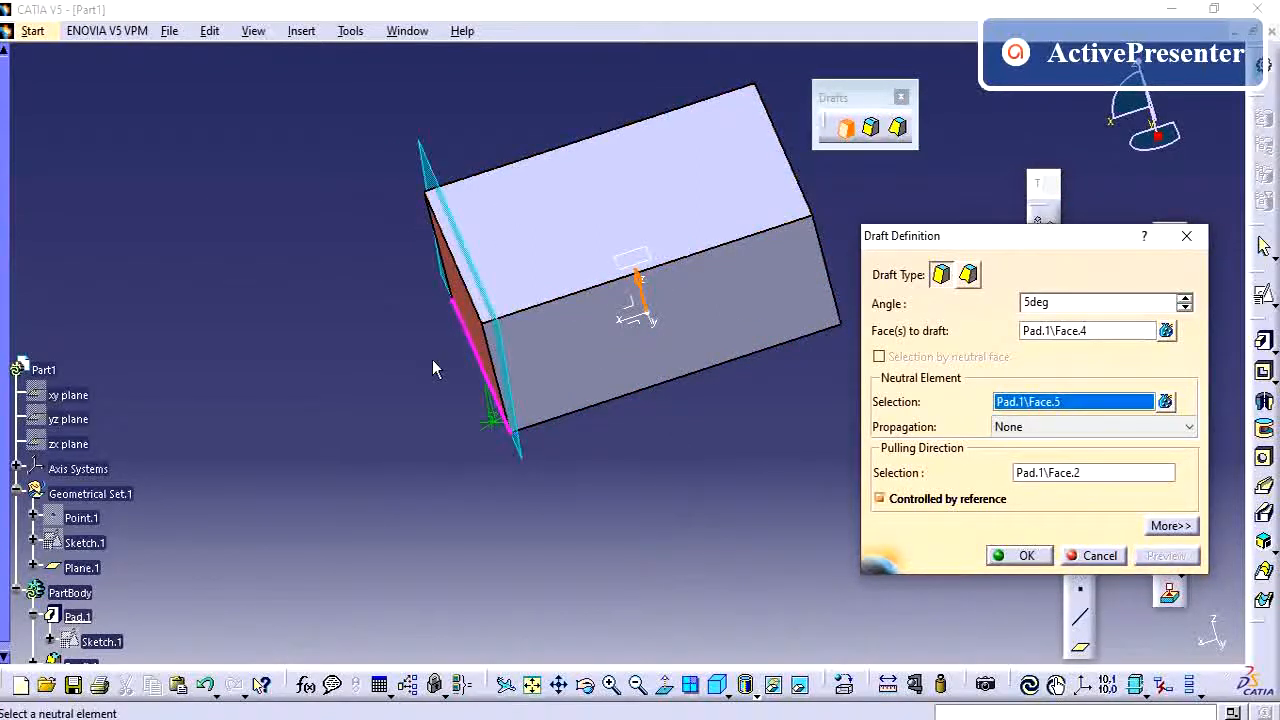
{"action": "middle_click_drag", "start_coordinate": [432, 359], "coordinate": [453, 241]}
{"action": "middle_click_drag", "start_coordinate": [524, 383], "coordinate": [683, 356]}
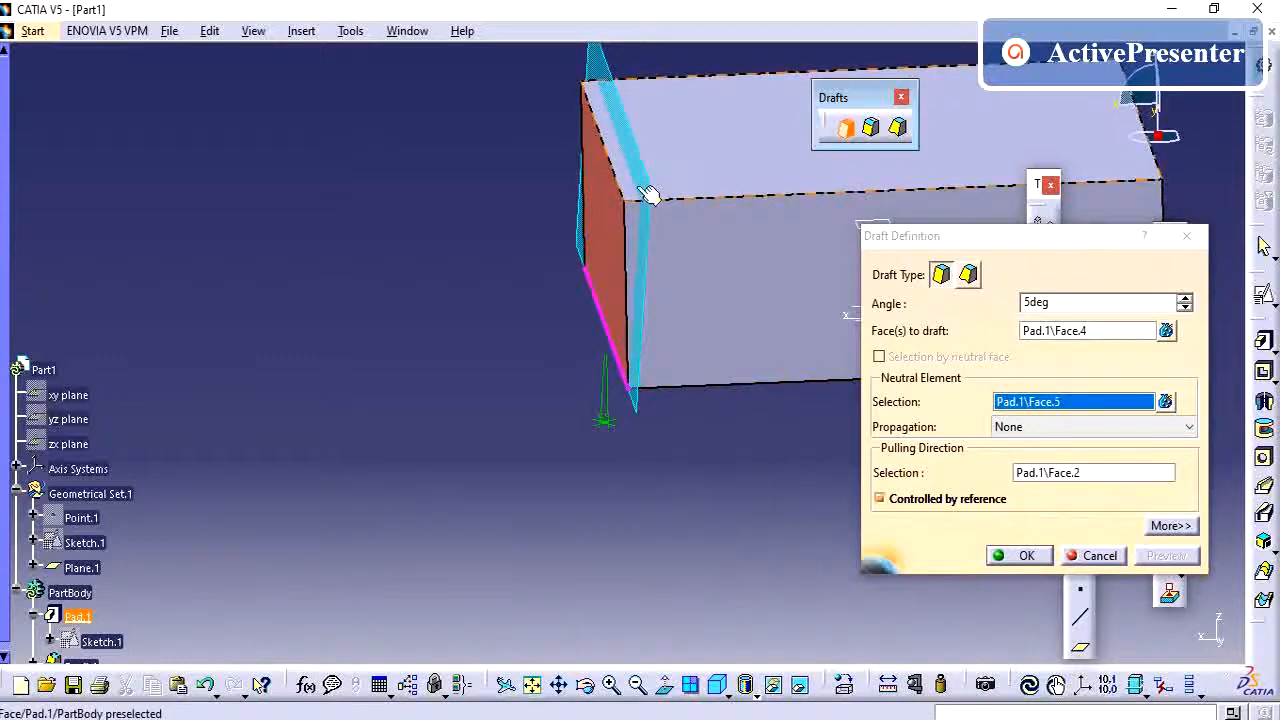
{"action": "middle_click_drag", "start_coordinate": [655, 360], "coordinate": [805, 388], "text": "ctrl"}
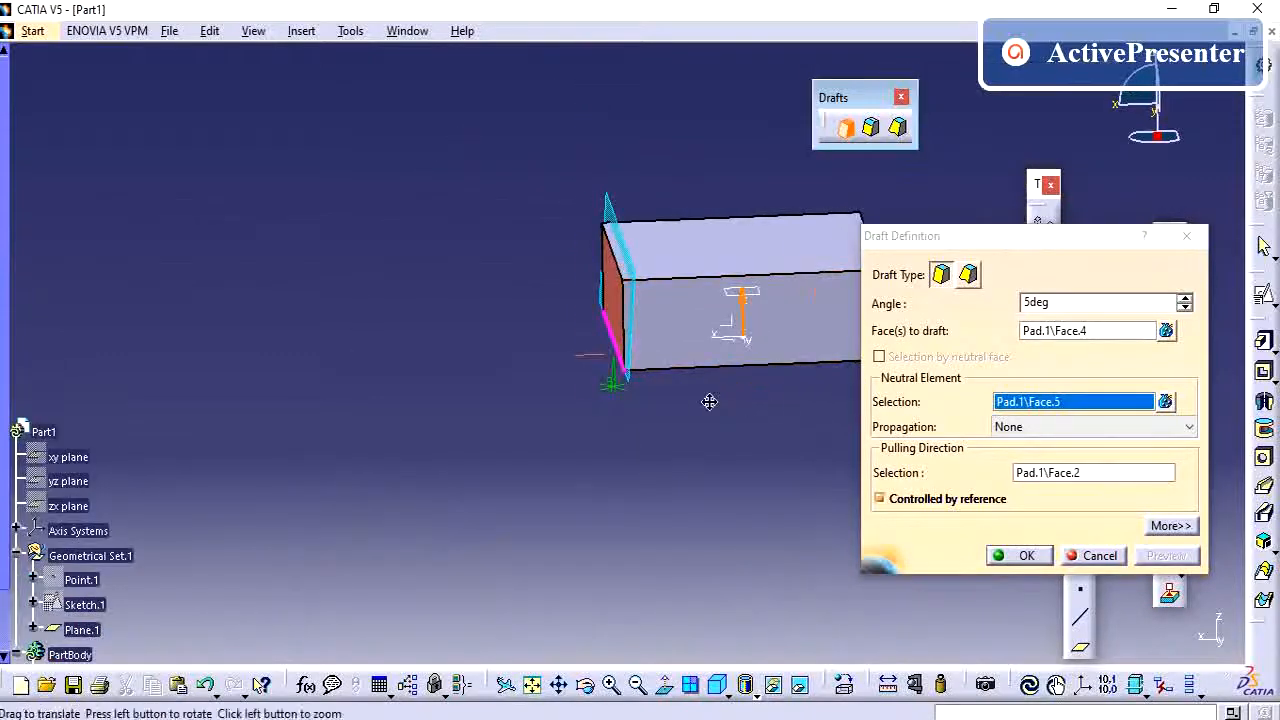
{"action": "middle_click_drag", "start_coordinate": [708, 400], "coordinate": [634, 400]}
{"action": "left_click", "coordinate": [1027, 556]}
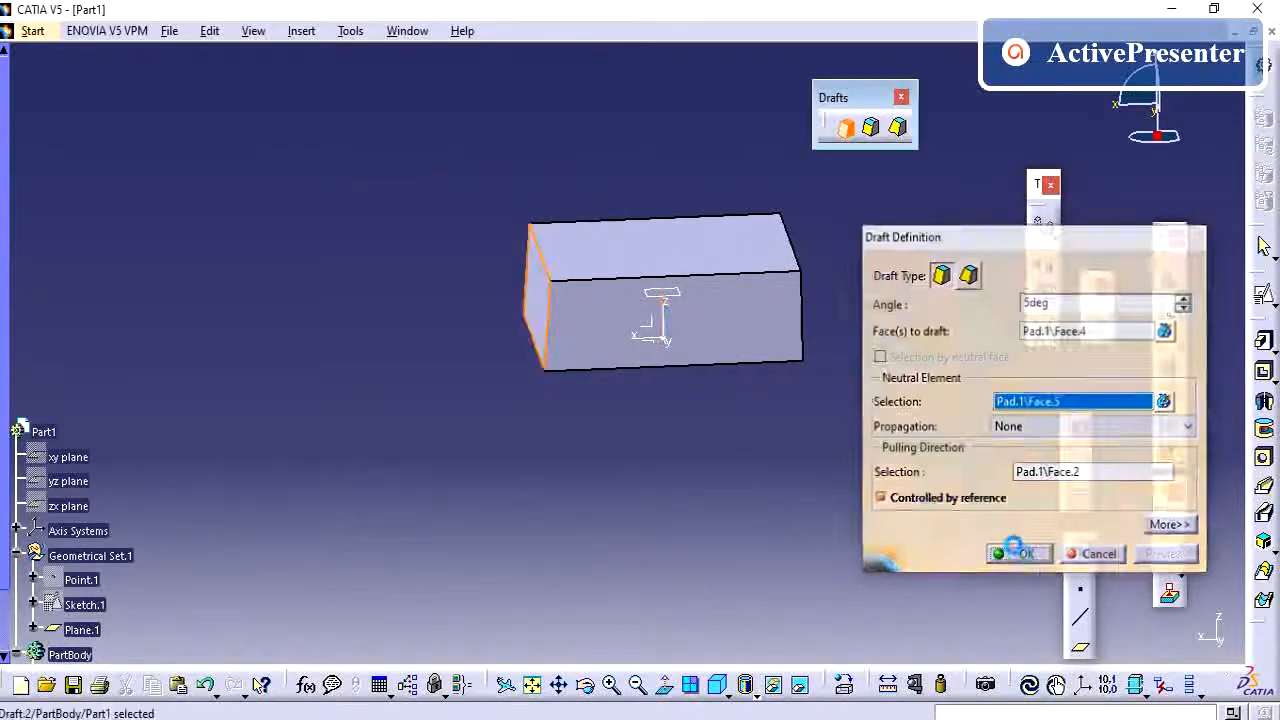
- Inspect the drafted side face in the standard top view, highlighting its outer lower edge
{"action": "left_click", "coordinate": [430, 408]}
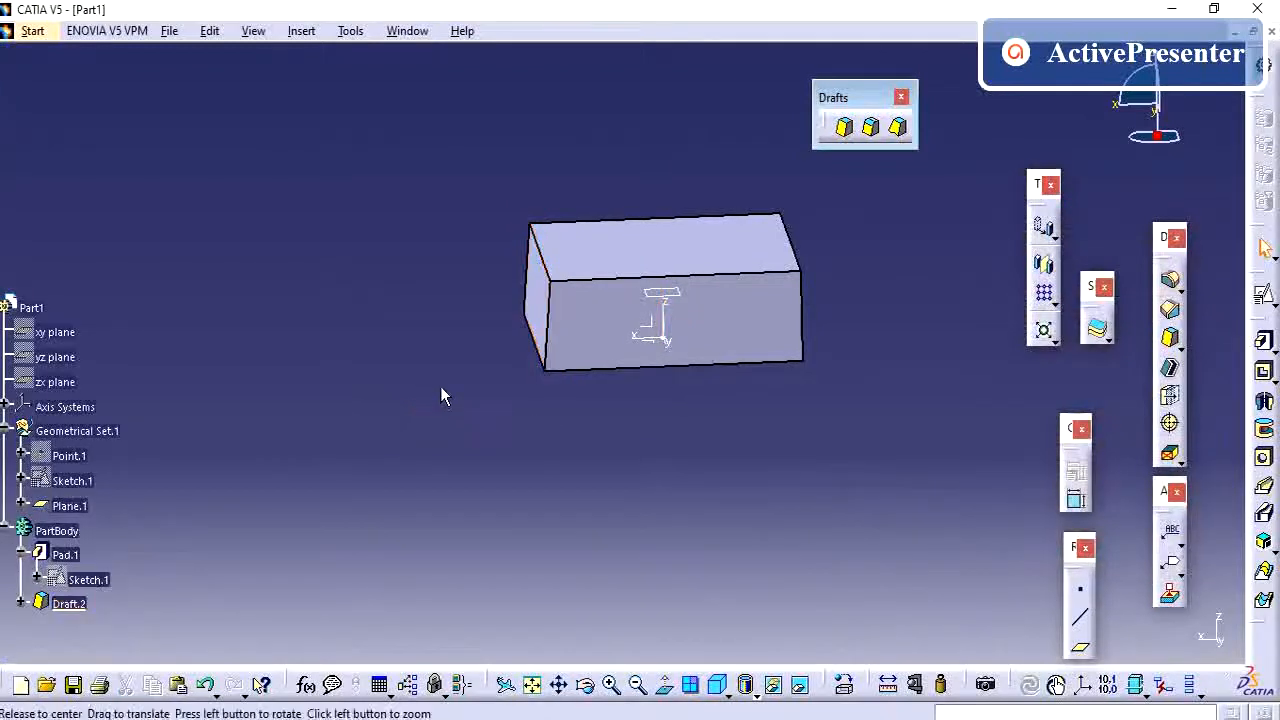
{"action": "middle_click_drag", "start_coordinate": [443, 394], "coordinate": [503, 449]}
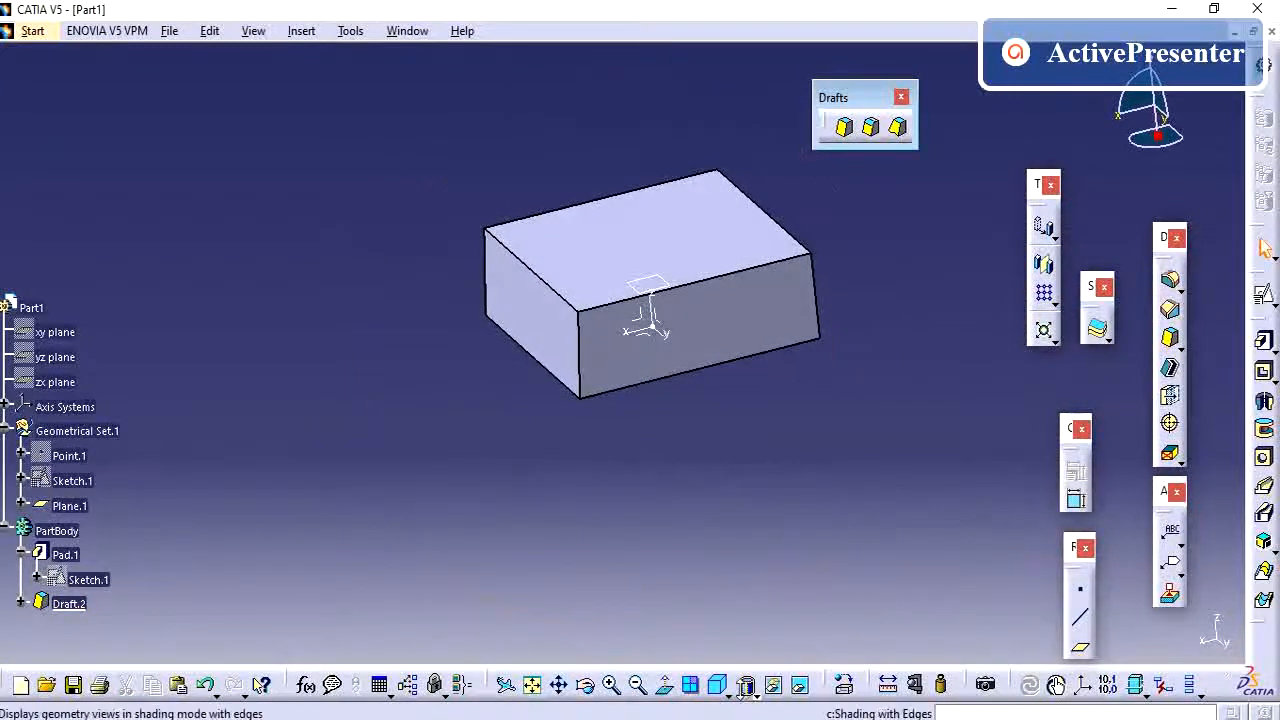
{"action": "left_click", "coordinate": [728, 693]}
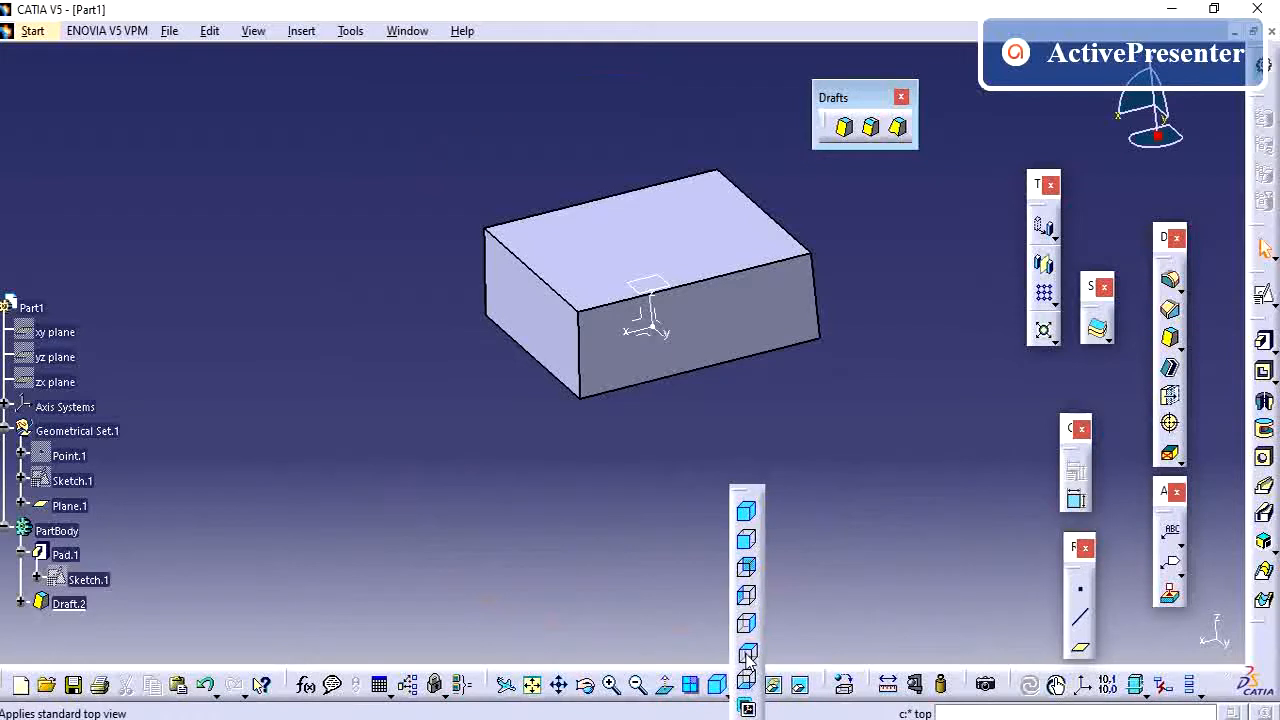
{"action": "left_click", "coordinate": [747, 656]}
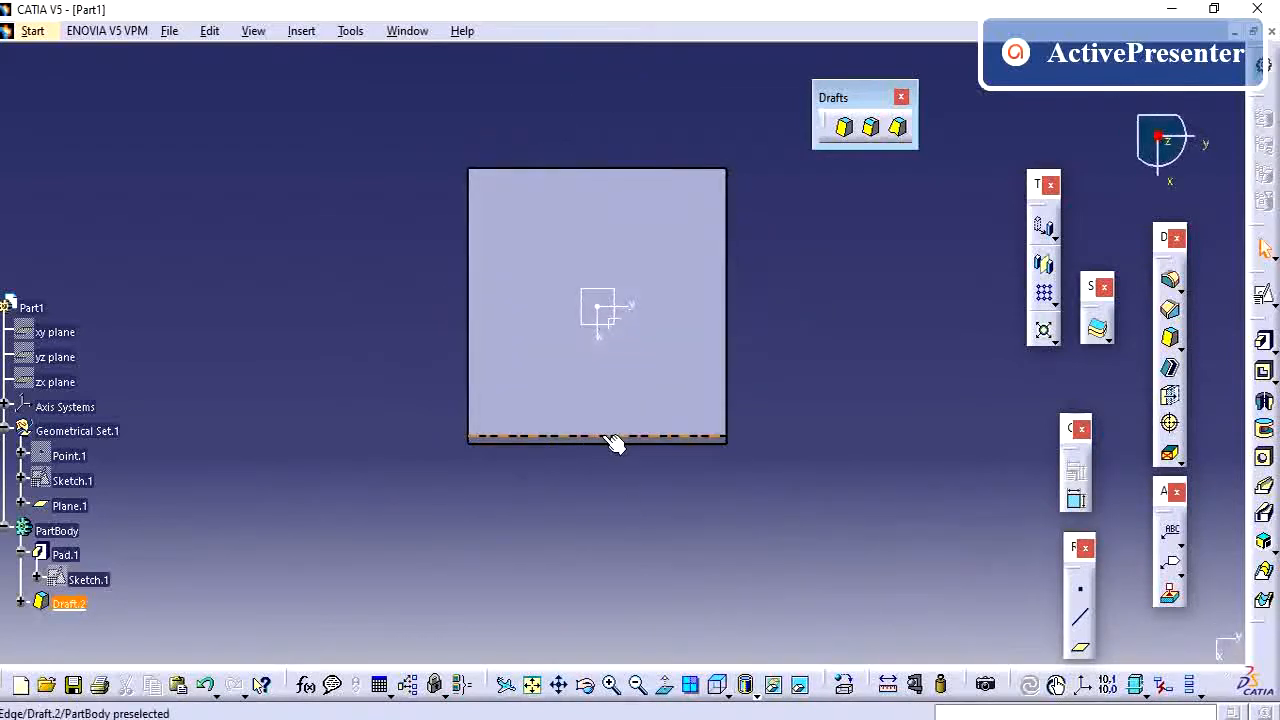
{"action": "left_click", "coordinate": [609, 441]}
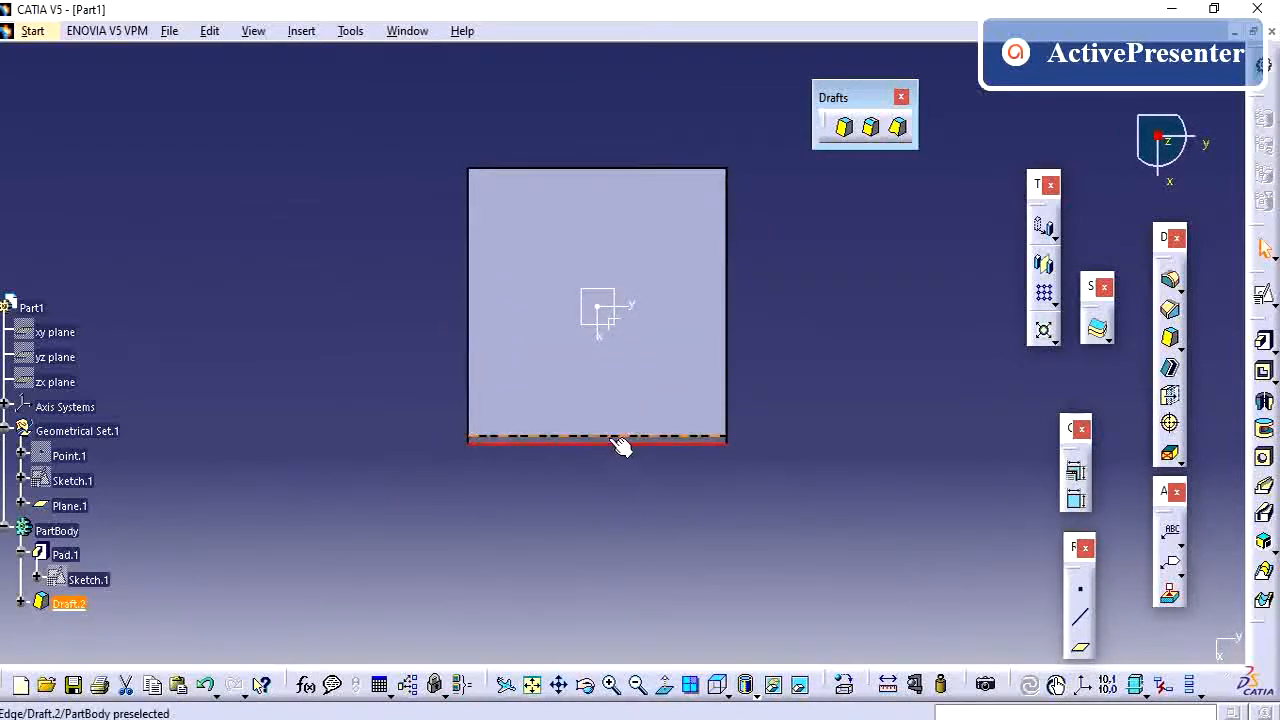
{"action": "middle_click_drag", "start_coordinate": [633, 502], "coordinate": [631, 462], "text": "ctrl"}
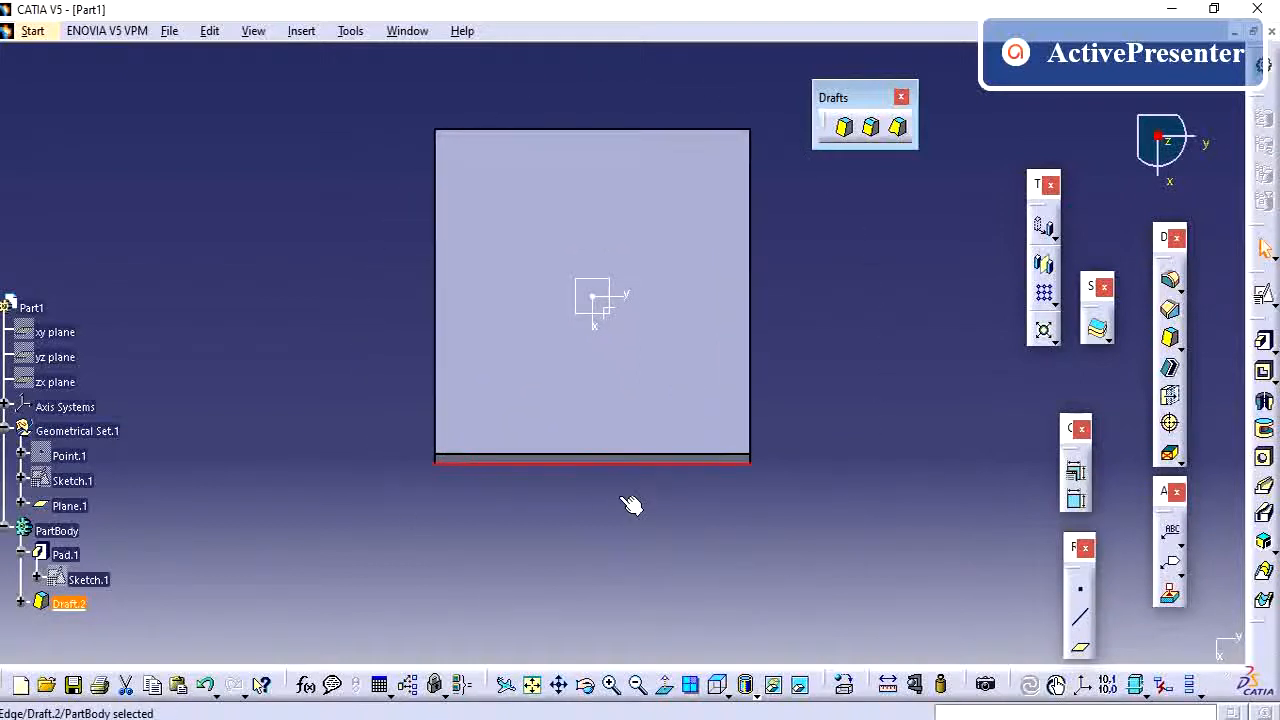
{"action": "left_click", "coordinate": [624, 499]}
- Reopen the existing draft's definition with its extended options and enable Parting = Neutral
{"action": "double_click", "coordinate": [60, 603]}
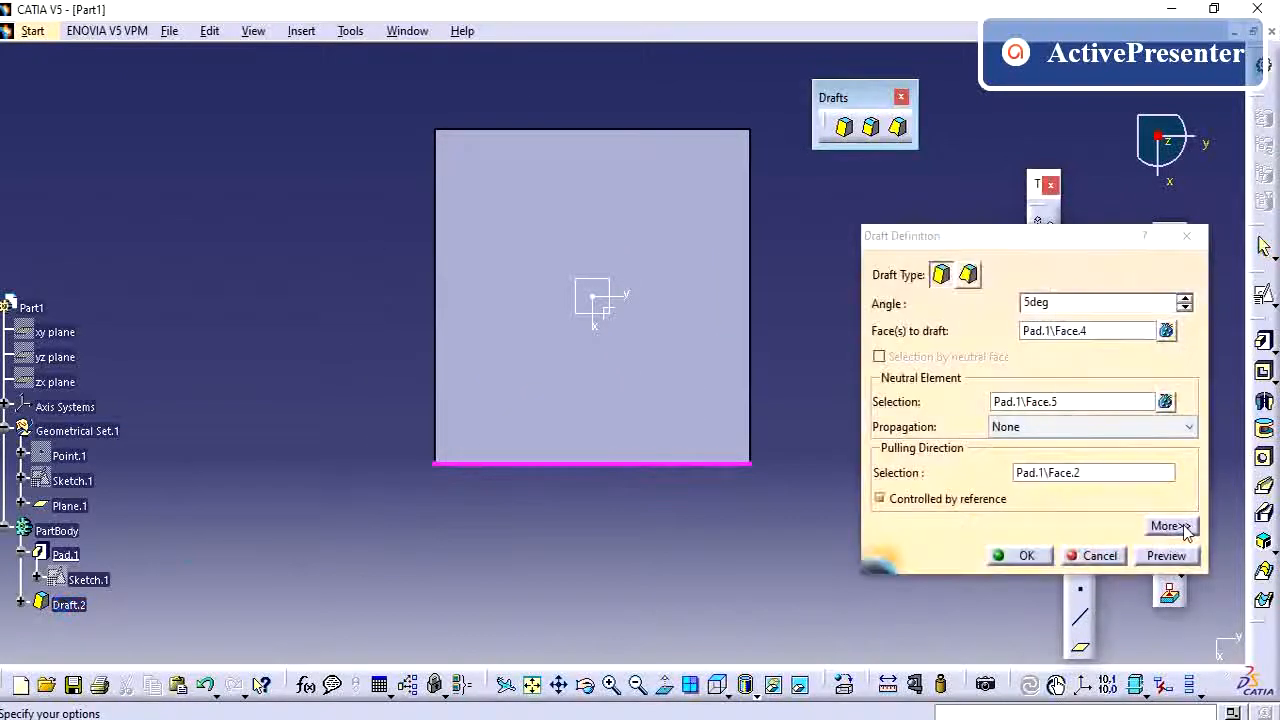
{"action": "left_click", "coordinate": [1166, 526]}
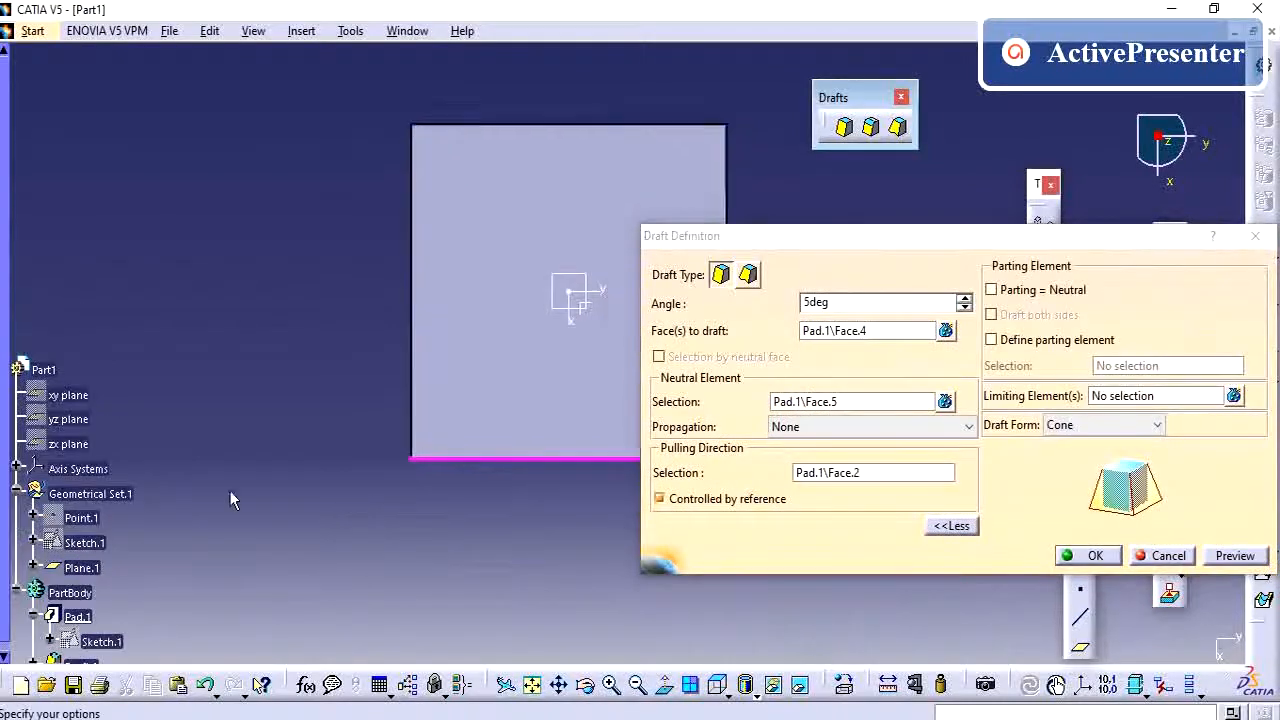
{"action": "middle_click_drag", "start_coordinate": [530, 425], "coordinate": [555, 232]}
{"action": "scroll", "coordinate": [599, 421], "scroll_direction": "up", "scroll_amount": 1}
{"action": "middle_click_drag", "start_coordinate": [599, 421], "coordinate": [513, 329]}
{"action": "scroll", "coordinate": [368, 367], "scroll_direction": "down", "scroll_amount": 4}
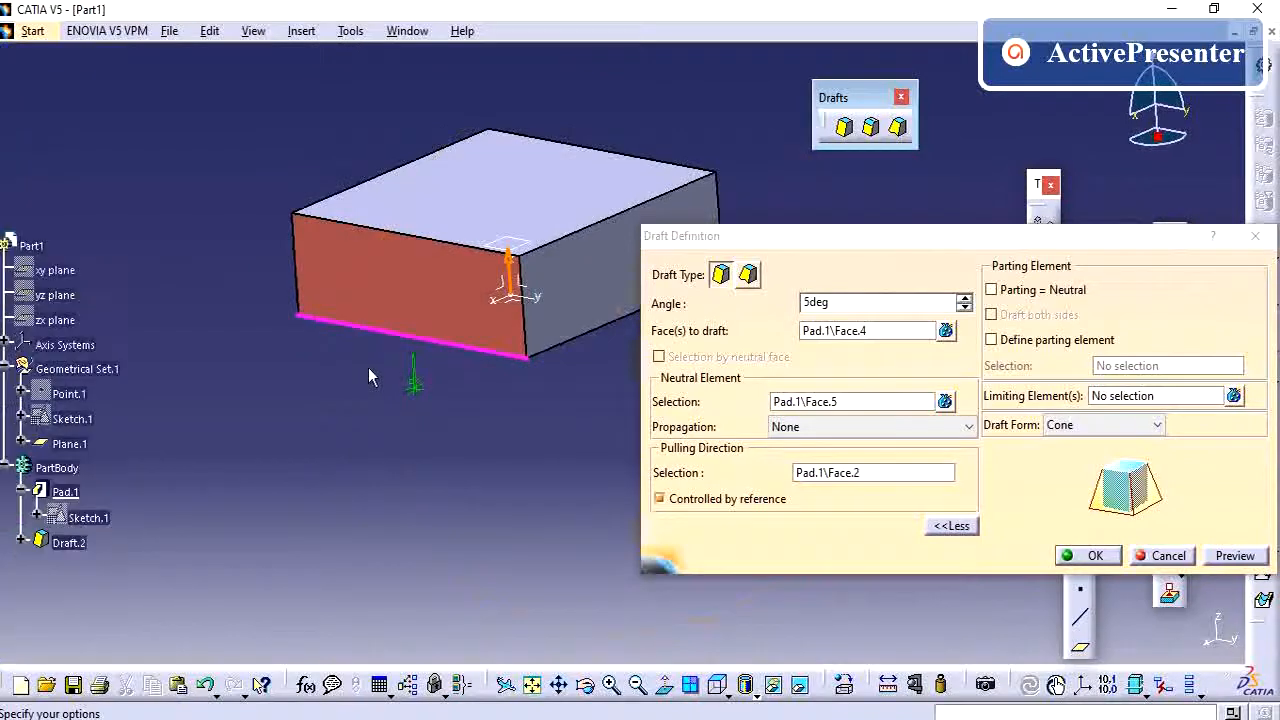
{"action": "left_click", "coordinate": [992, 290]}
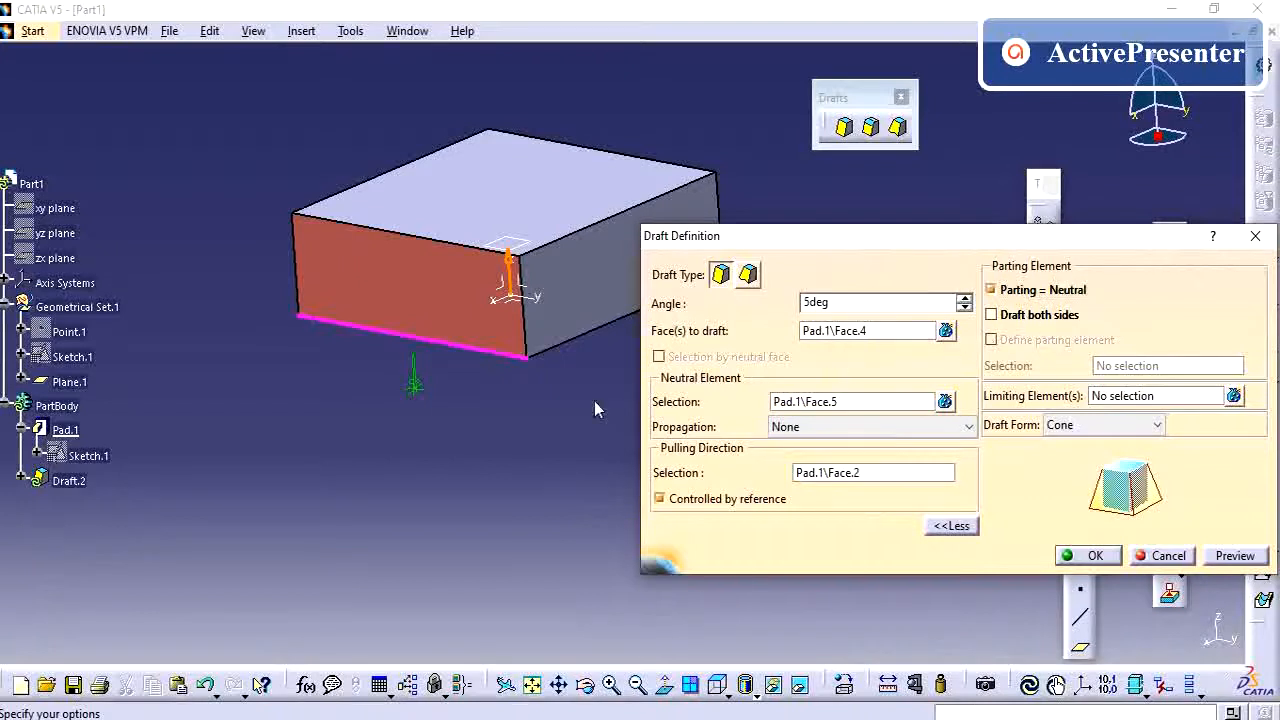
- Replace the draft's neutral element with Plane.1, the plane at the block's mid-height
{"action": "middle_click_drag", "start_coordinate": [538, 445], "coordinate": [555, 260]}
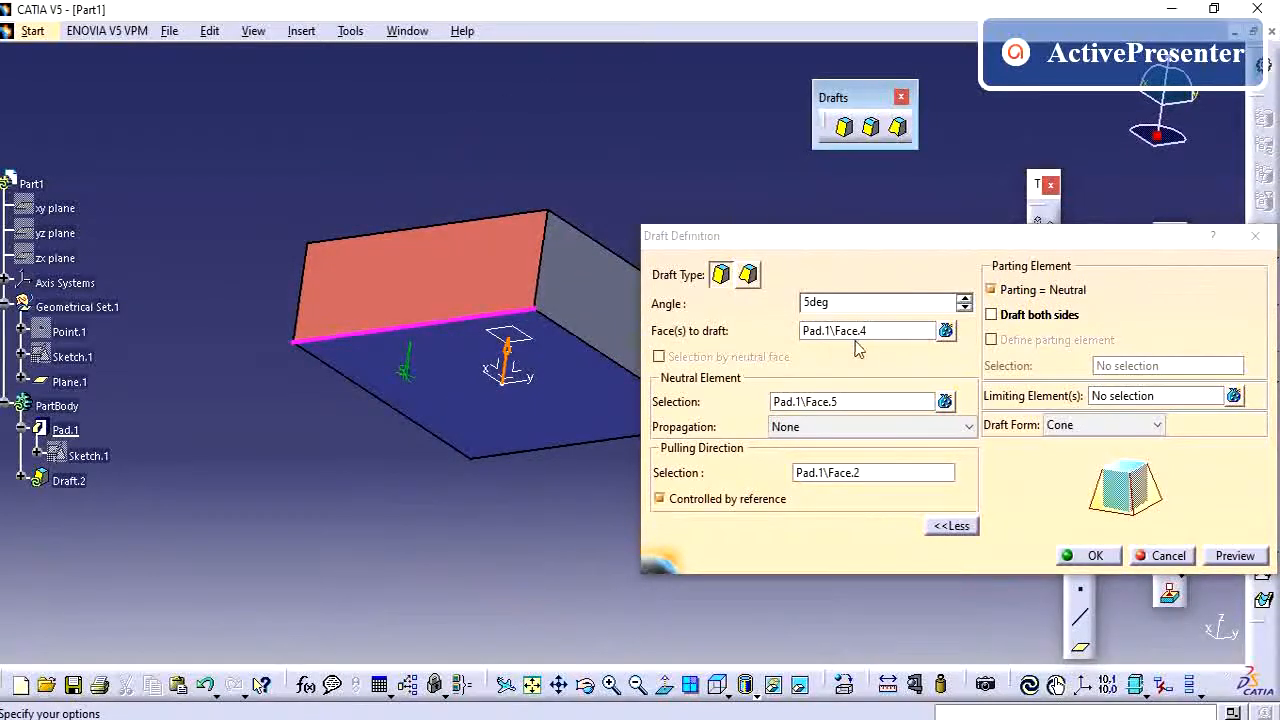
{"action": "middle_click_drag", "start_coordinate": [346, 364], "coordinate": [538, 500]}
{"action": "scroll", "coordinate": [420, 427], "scroll_direction": "up", "scroll_amount": 1}
{"action": "middle_click_drag", "start_coordinate": [632, 402], "coordinate": [512, 525]}
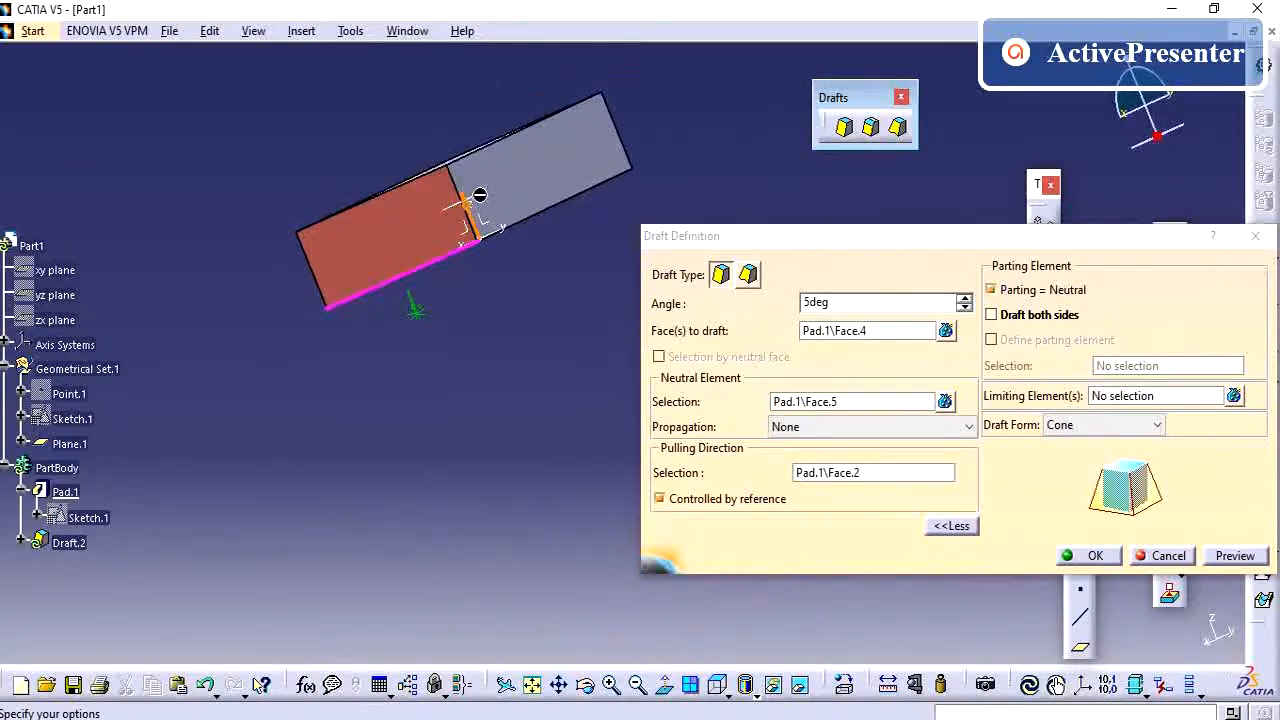
{"action": "middle_click_drag", "start_coordinate": [440, 250], "coordinate": [547, 304]}
{"action": "middle_click", "coordinate": [403, 337]}
{"action": "scroll", "coordinate": [293, 323], "scroll_direction": "up", "scroll_amount": 1}
{"action": "middle_click_drag", "start_coordinate": [293, 323], "coordinate": [389, 273]}
{"action": "left_click", "coordinate": [780, 400]}
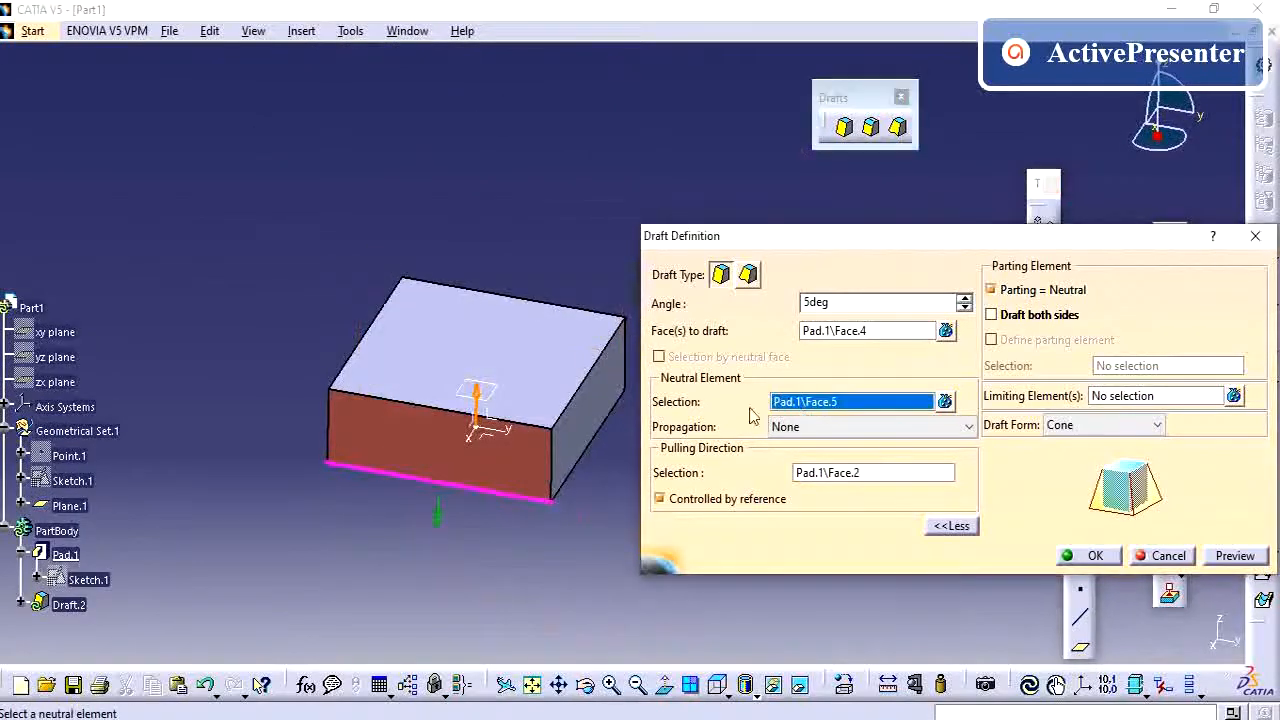
{"action": "left_click", "coordinate": [497, 399]}
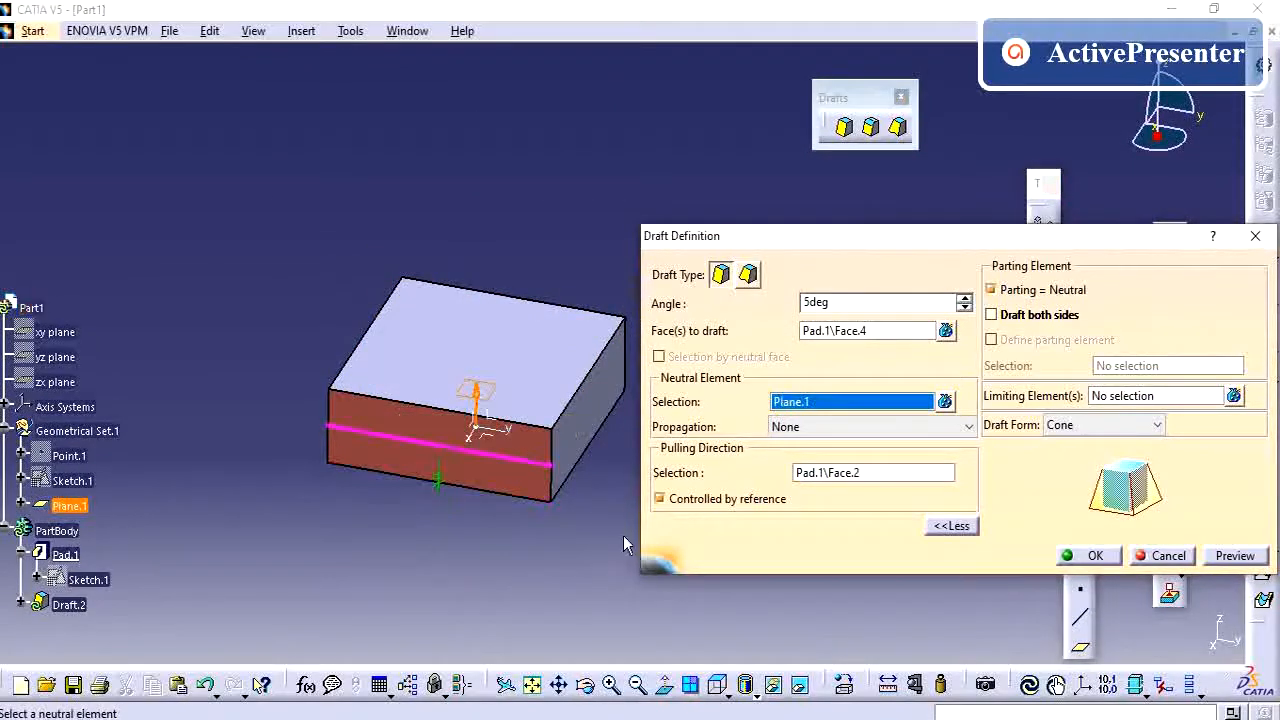
{"action": "middle_click_drag", "start_coordinate": [476, 400], "coordinate": [311, 510]}
{"action": "middle_click_drag", "start_coordinate": [379, 459], "coordinate": [323, 373]}
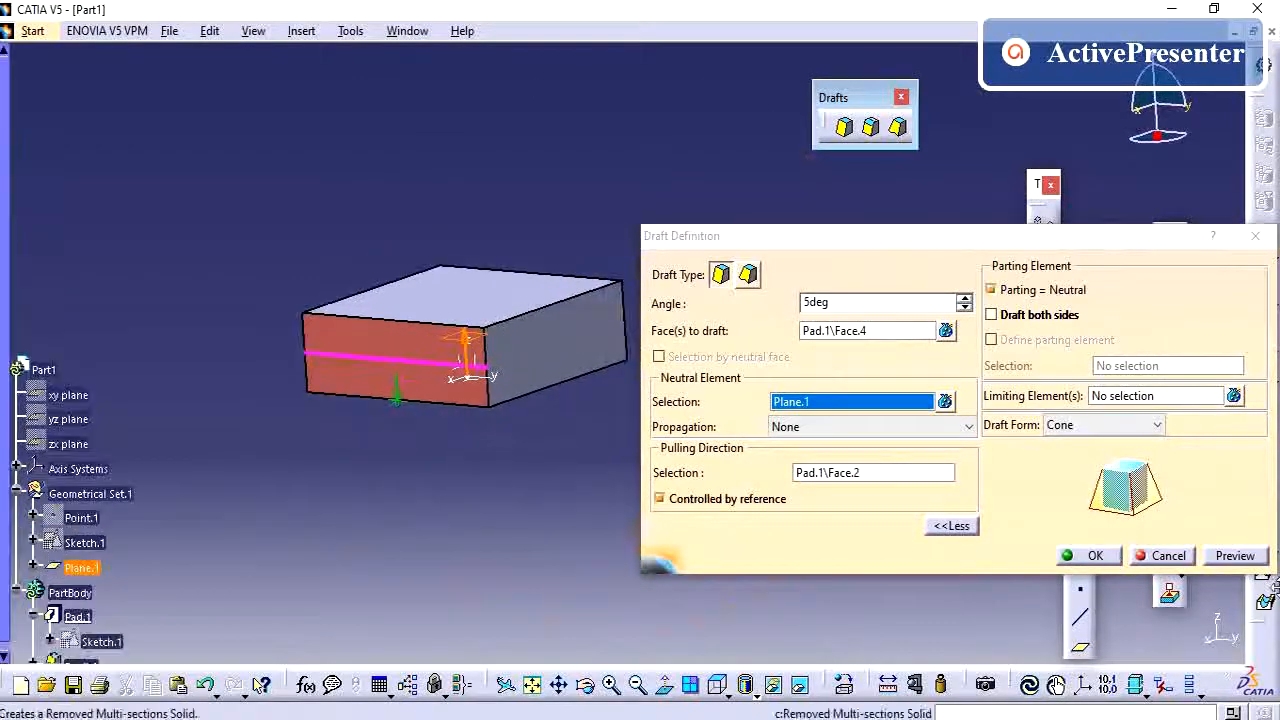
- Preview the draft parted at Plane.1 and enable Draft both sides
{"action": "left_click", "coordinate": [1232, 559]}
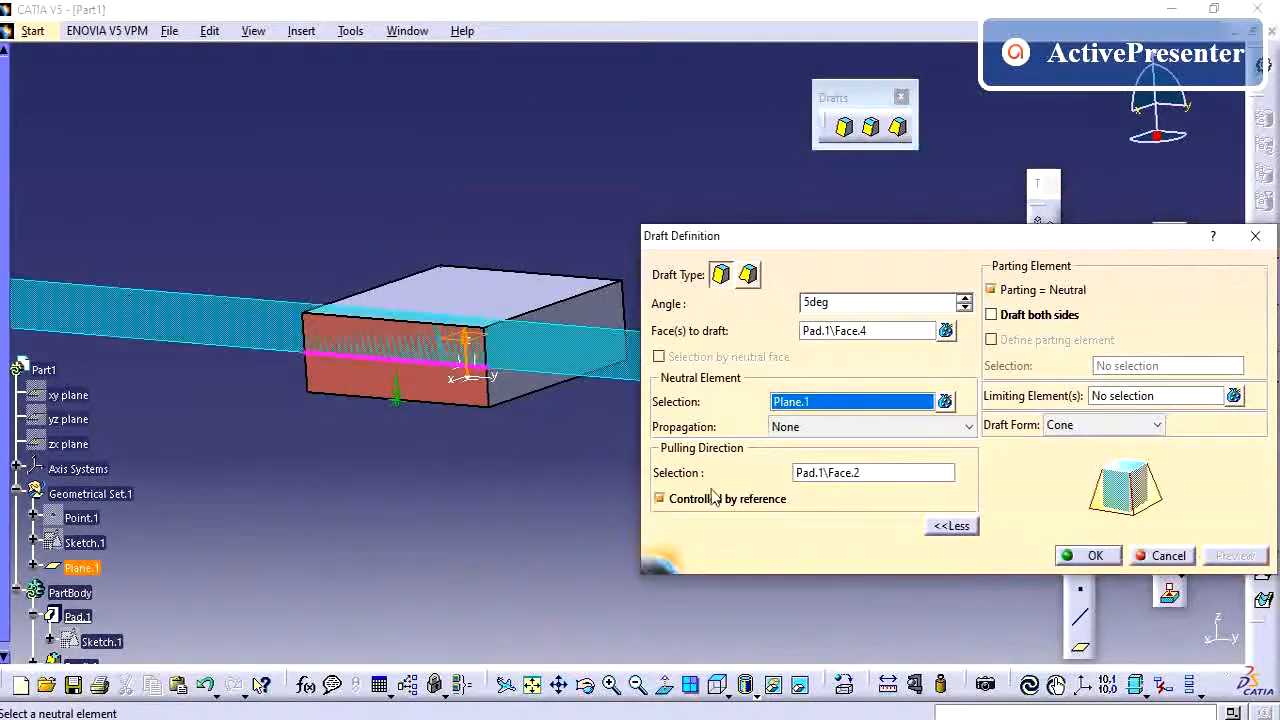
{"action": "middle_click_drag", "start_coordinate": [475, 420], "coordinate": [445, 275]}
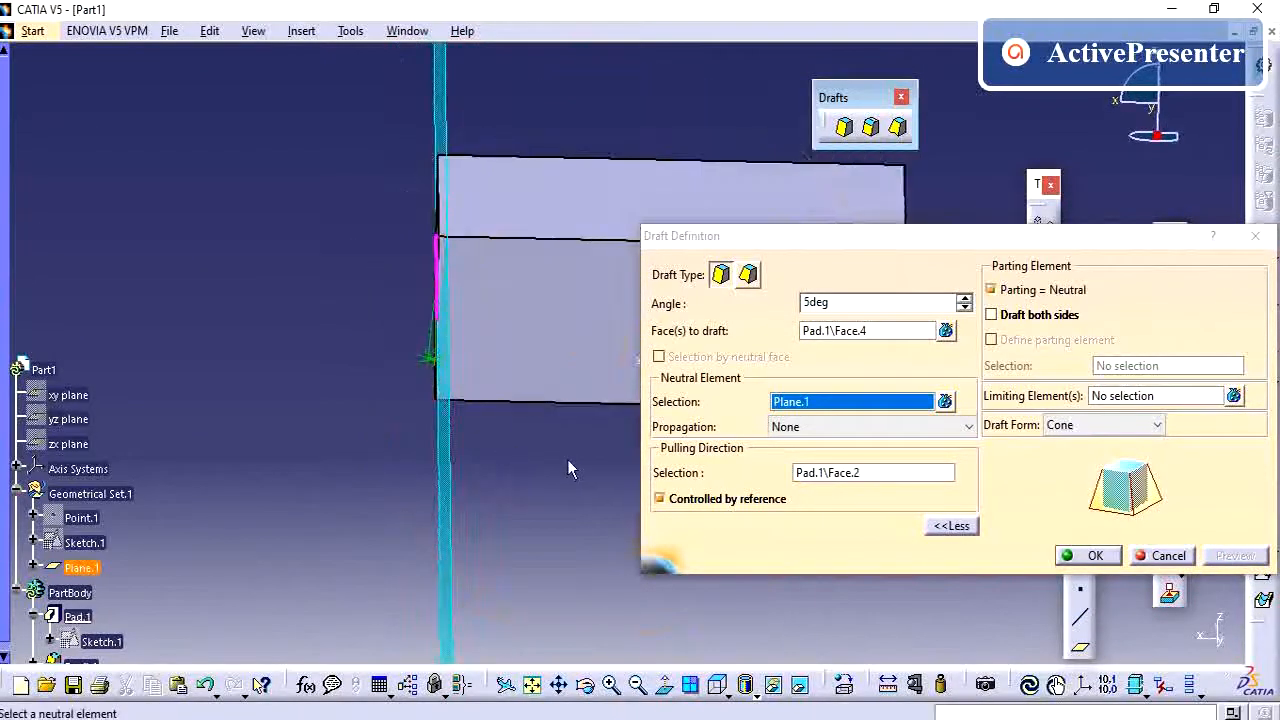
{"action": "middle_click_drag", "start_coordinate": [567, 459], "coordinate": [520, 455]}
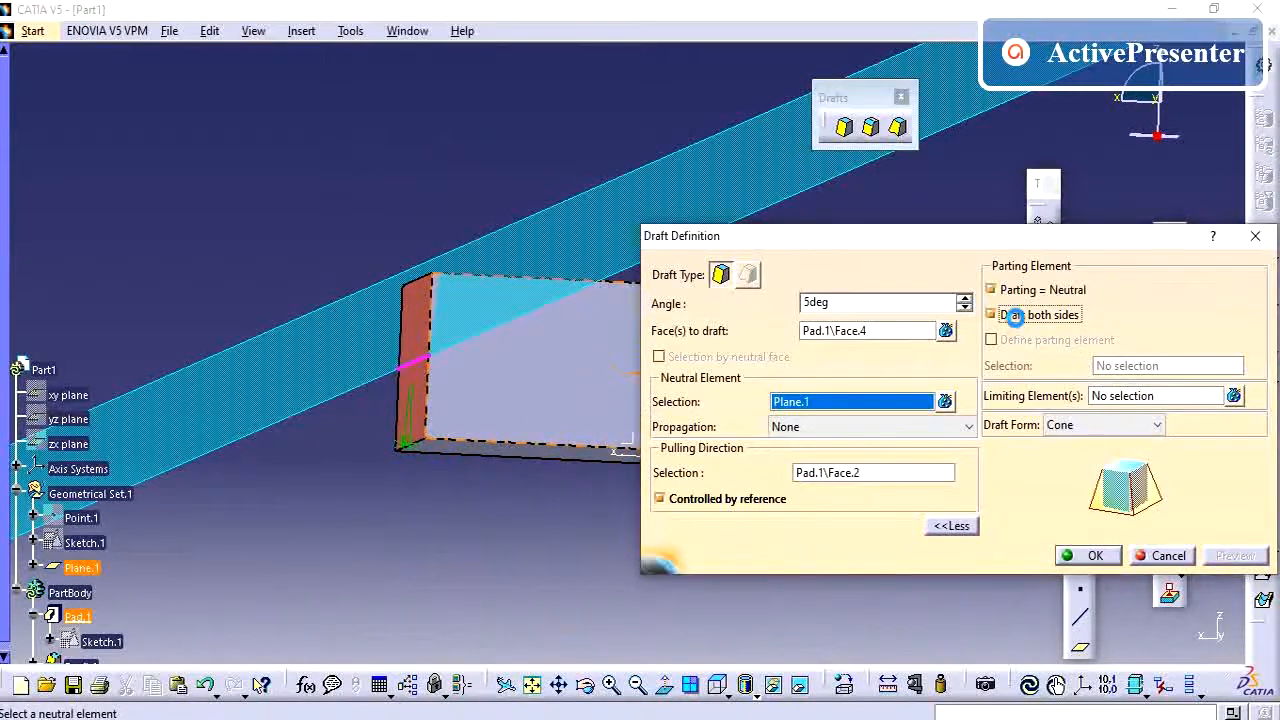
{"action": "left_click", "coordinate": [1000, 315]}
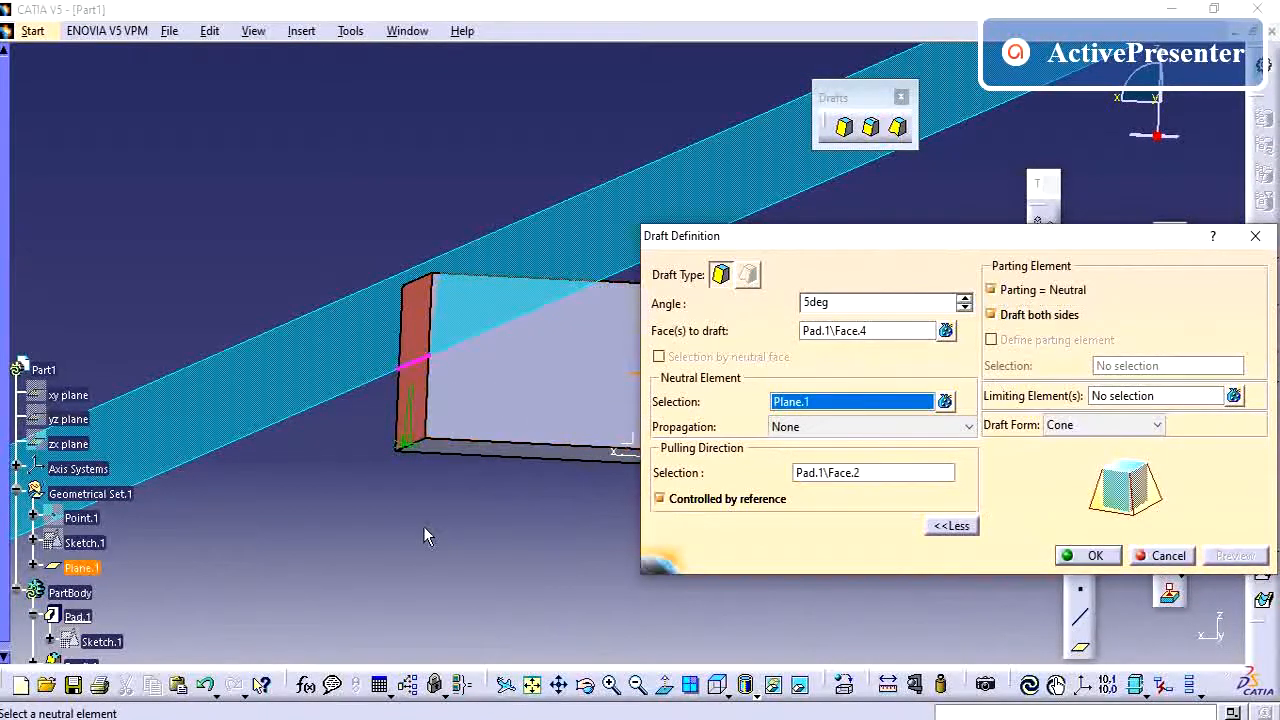
{"action": "middle_click_drag", "start_coordinate": [423, 526], "coordinate": [531, 421]}
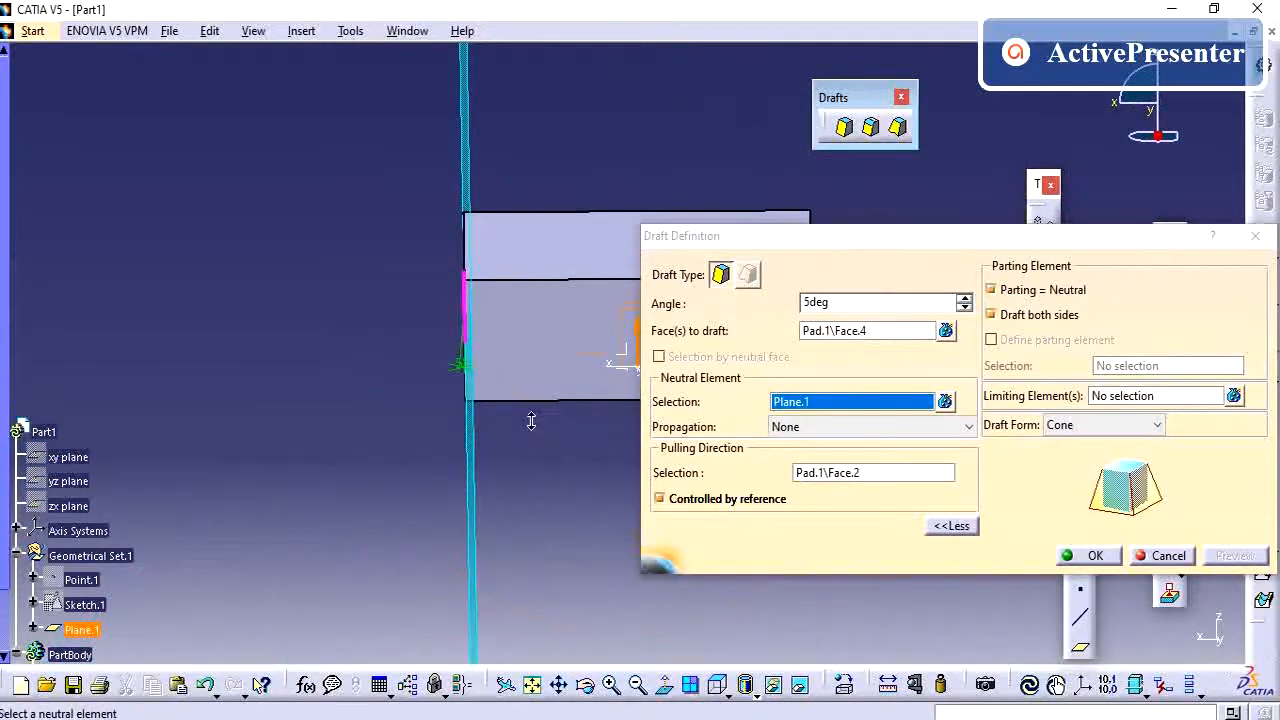
- Apply the draft on both sides of Plane.1 and inspect the drafted side face
{"action": "left_click", "coordinate": [1090, 555]}
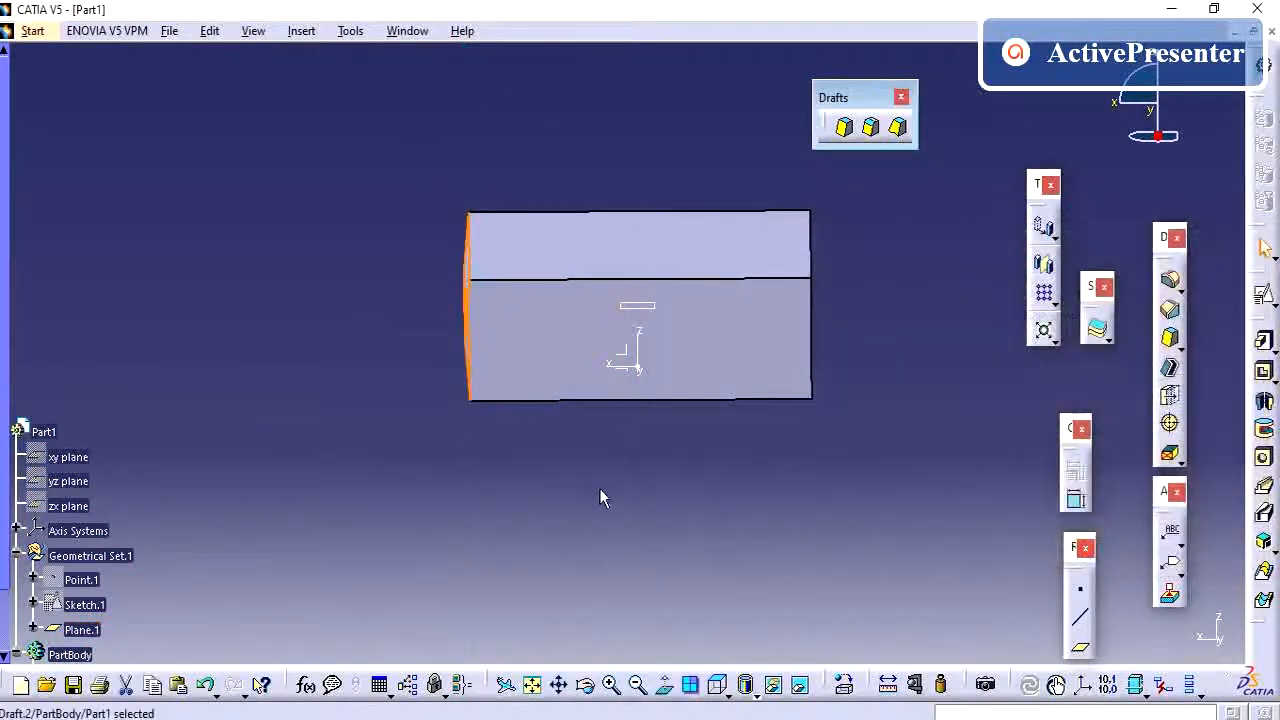
{"action": "middle_click_drag", "start_coordinate": [548, 478], "coordinate": [586, 349]}
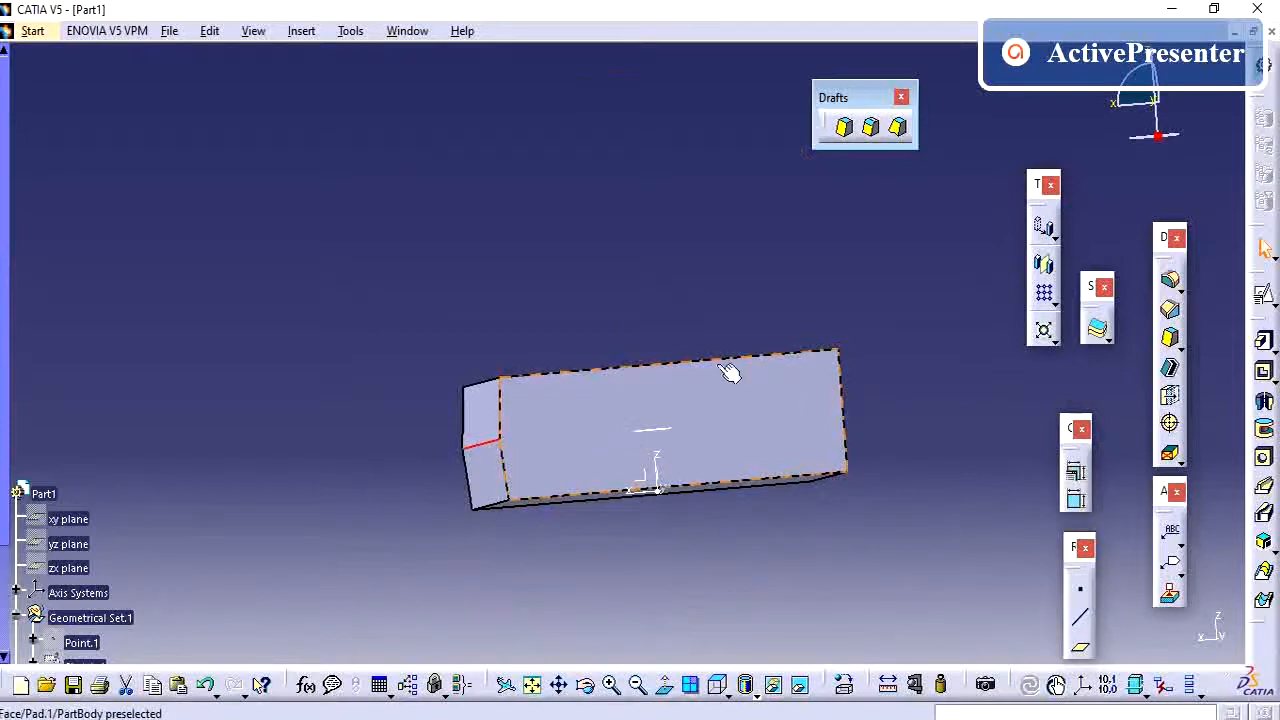
{"action": "middle_click_drag", "start_coordinate": [734, 371], "coordinate": [698, 357]}
{"action": "scroll", "coordinate": [458, 384], "scroll_direction": "down", "scroll_amount": 6}
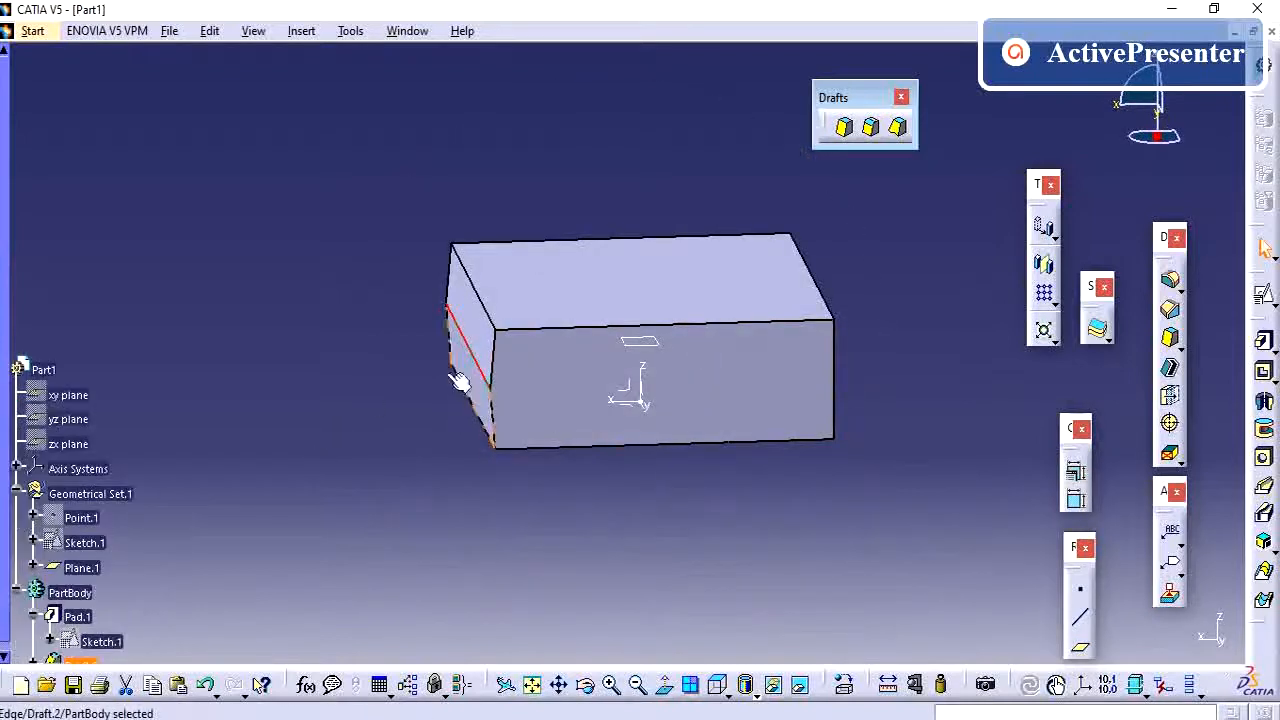
- Reopen the side face's draft definition and disable both Draft both sides and Parting = Neutral
{"action": "double_click", "coordinate": [81, 420]}
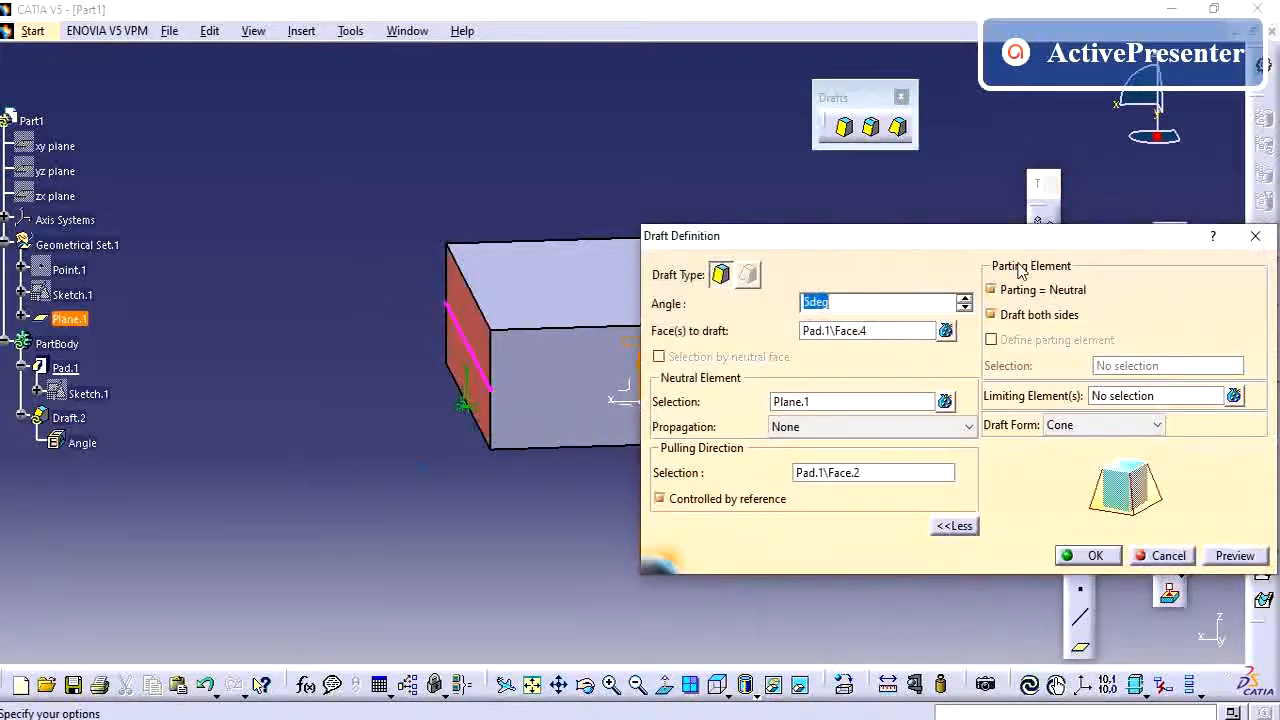
{"action": "left_click", "coordinate": [1039, 321]}
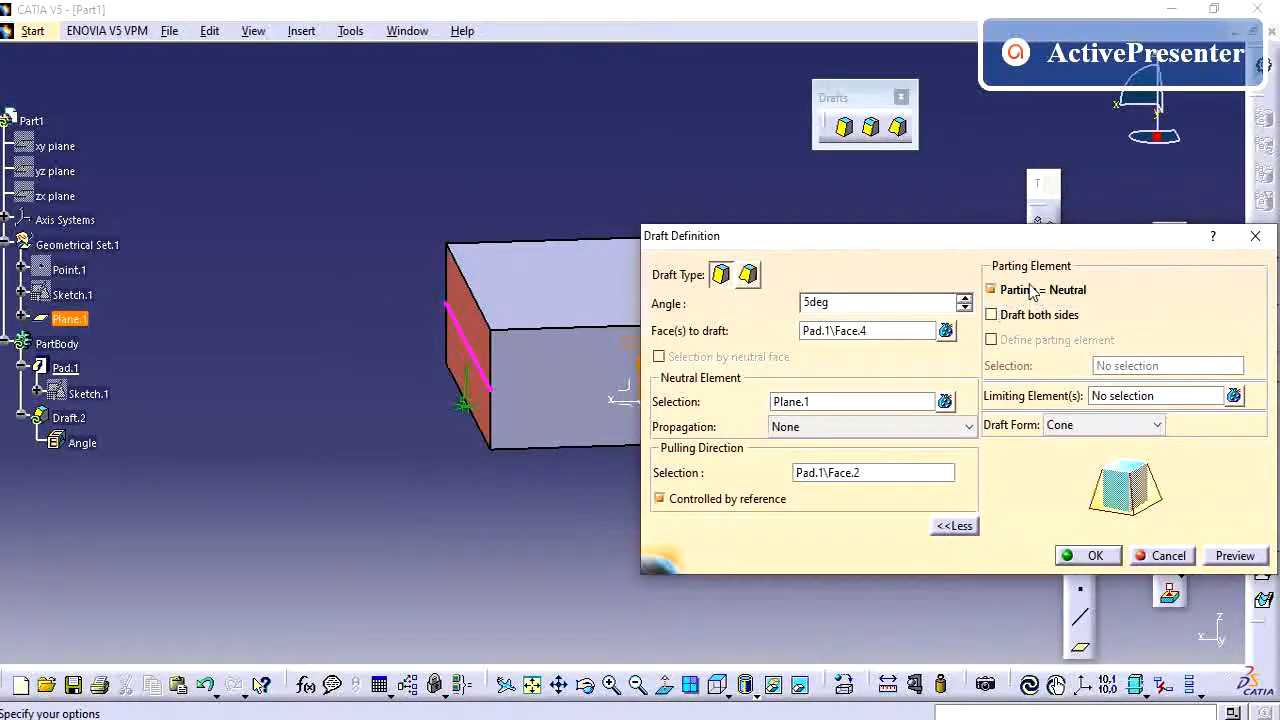
{"action": "left_click", "coordinate": [1033, 289]}
- Replace the draft's neutral element with the bottom face of the block
{"action": "left_click", "coordinate": [850, 402]}
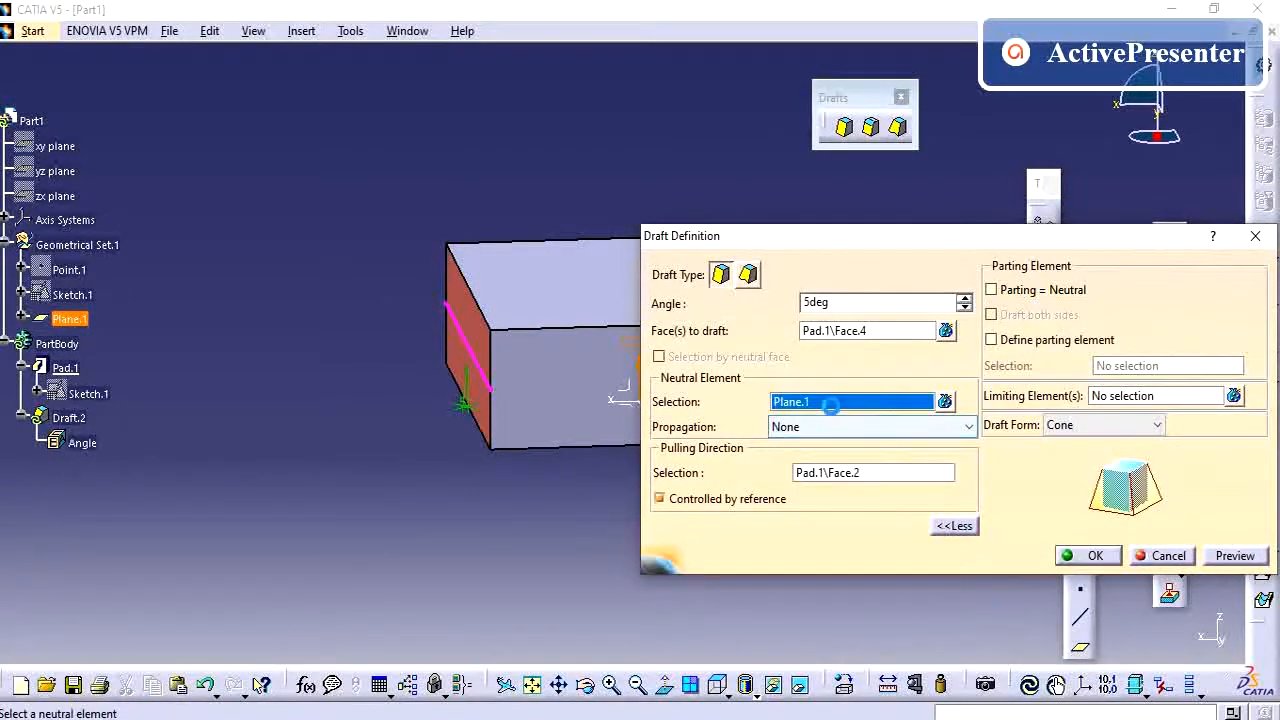
{"action": "middle_click_drag", "start_coordinate": [366, 494], "coordinate": [463, 522]}
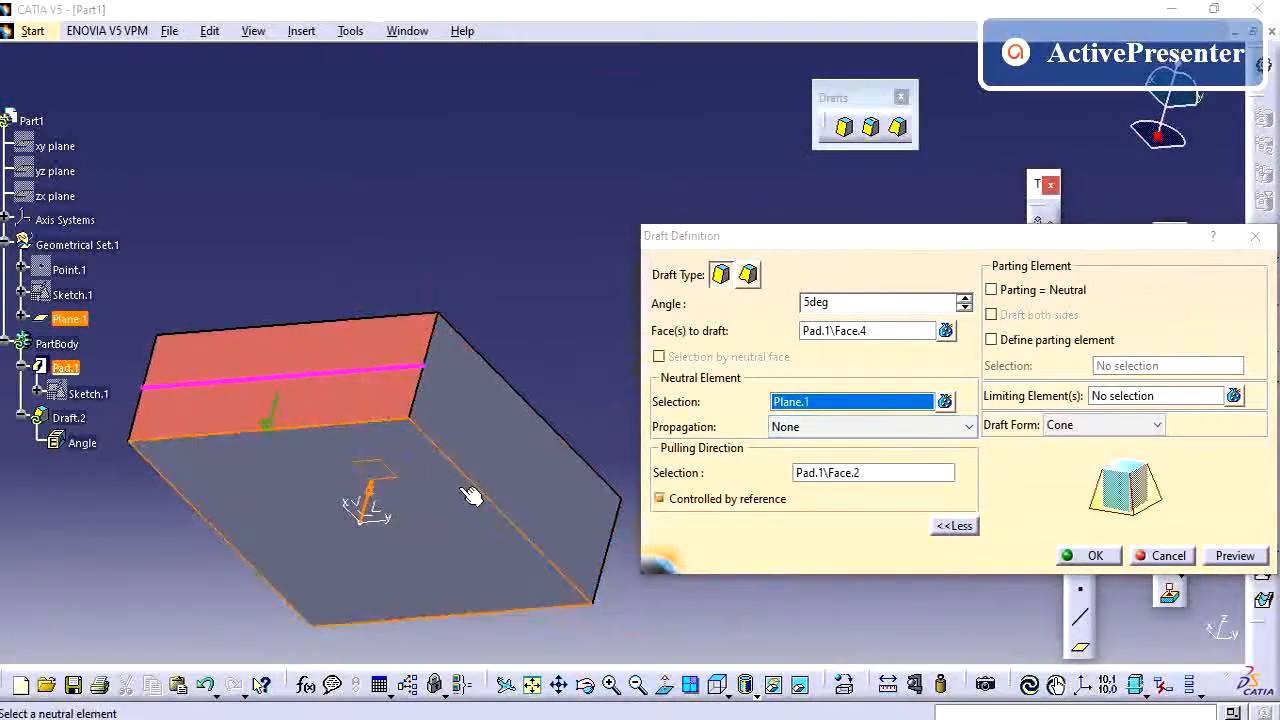
{"action": "left_click", "coordinate": [463, 522]}
{"action": "middle_click_drag", "start_coordinate": [463, 245], "coordinate": [415, 238]}
{"action": "middle_click_drag", "start_coordinate": [458, 420], "coordinate": [434, 434]}
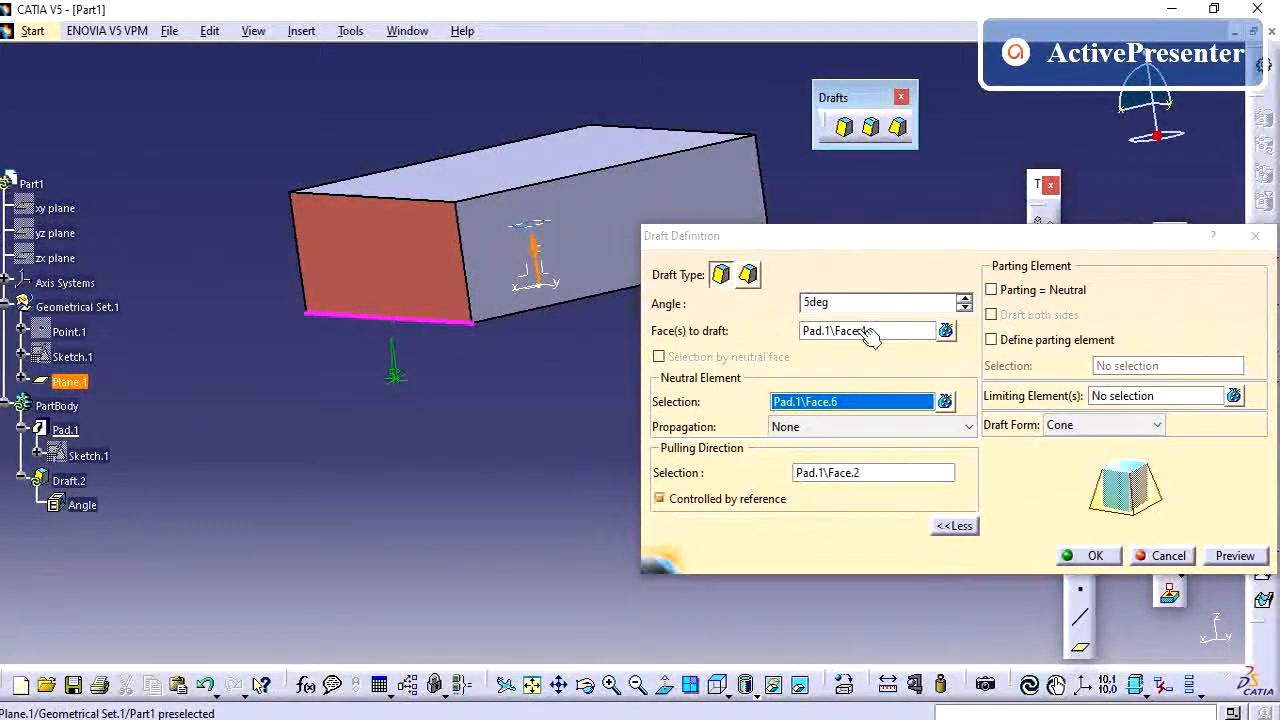
- Try to limit the draft with Plane.1 as the limiting element and preview it
{"action": "left_click", "coordinate": [1122, 396]}
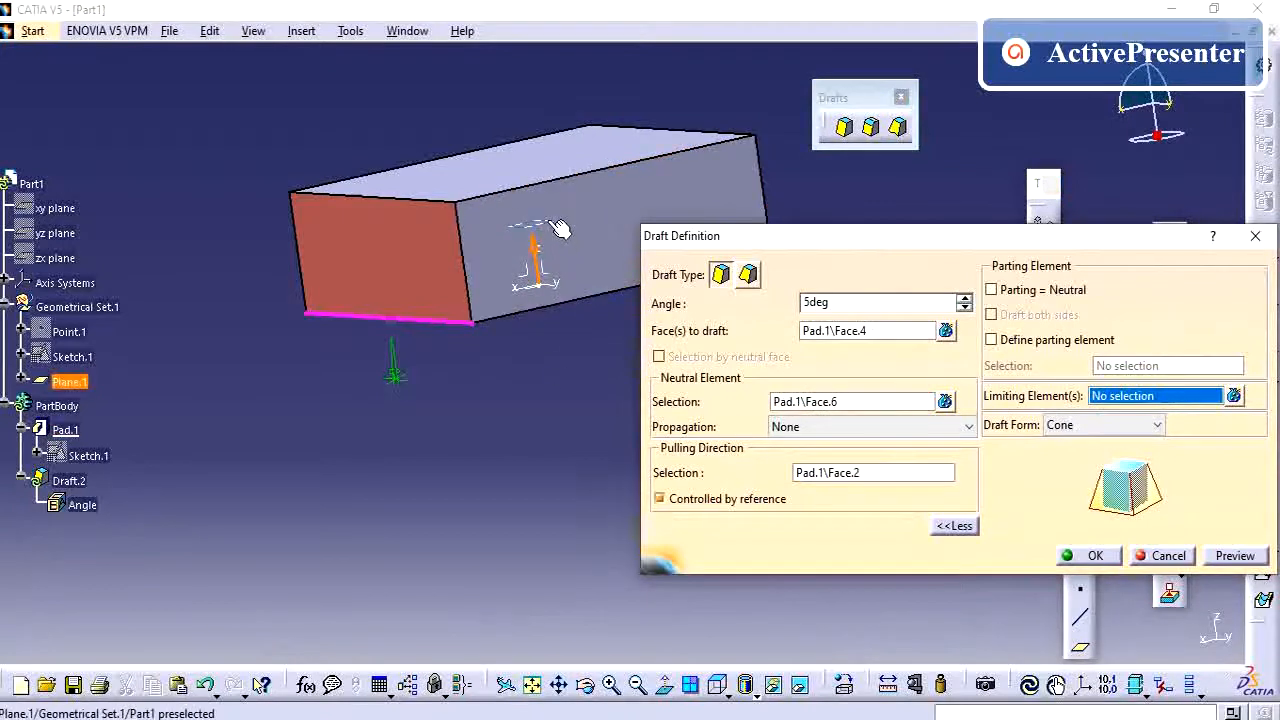
{"action": "left_click", "coordinate": [1236, 556]}
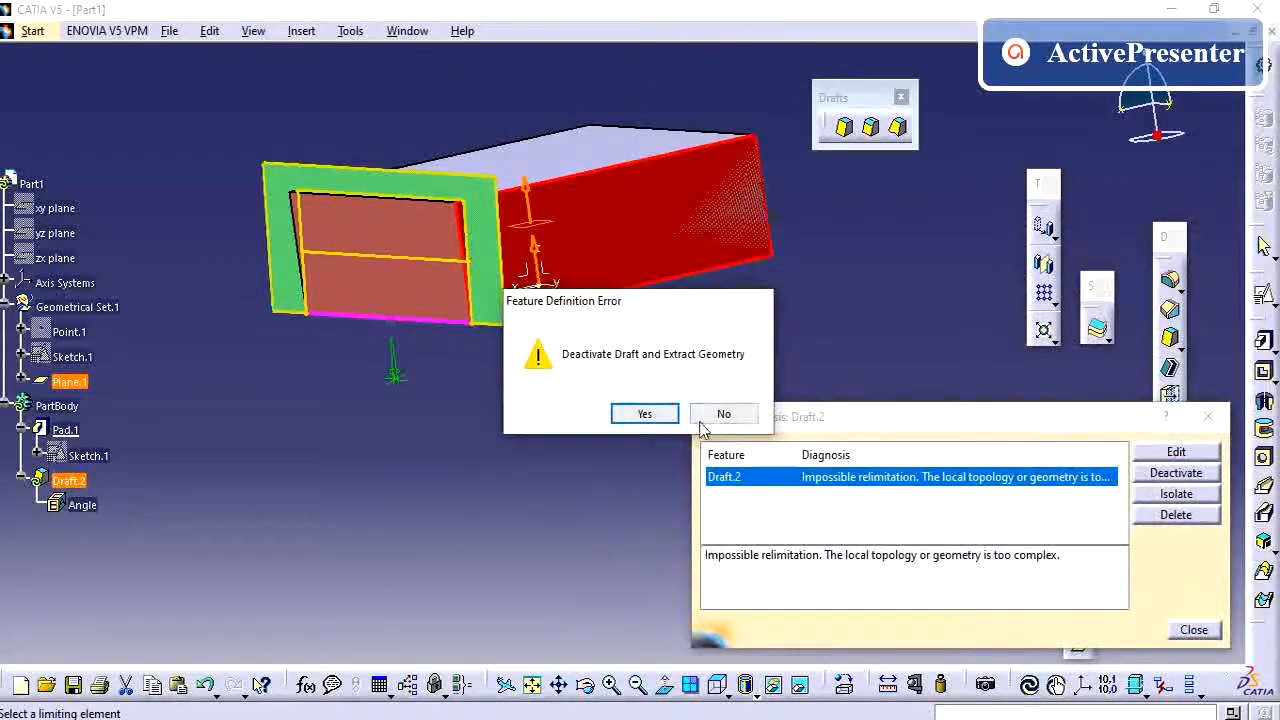
{"action": "left_click", "coordinate": [724, 414]}
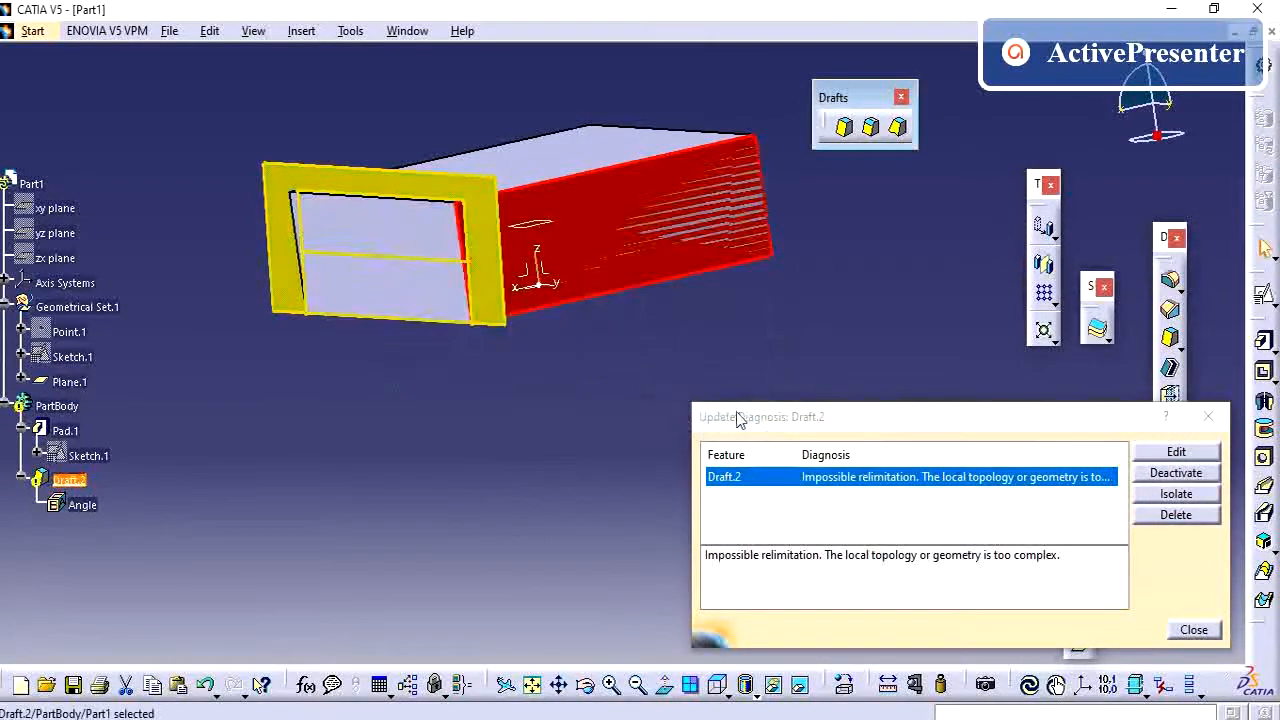
{"action": "left_click", "coordinate": [1193, 629]}
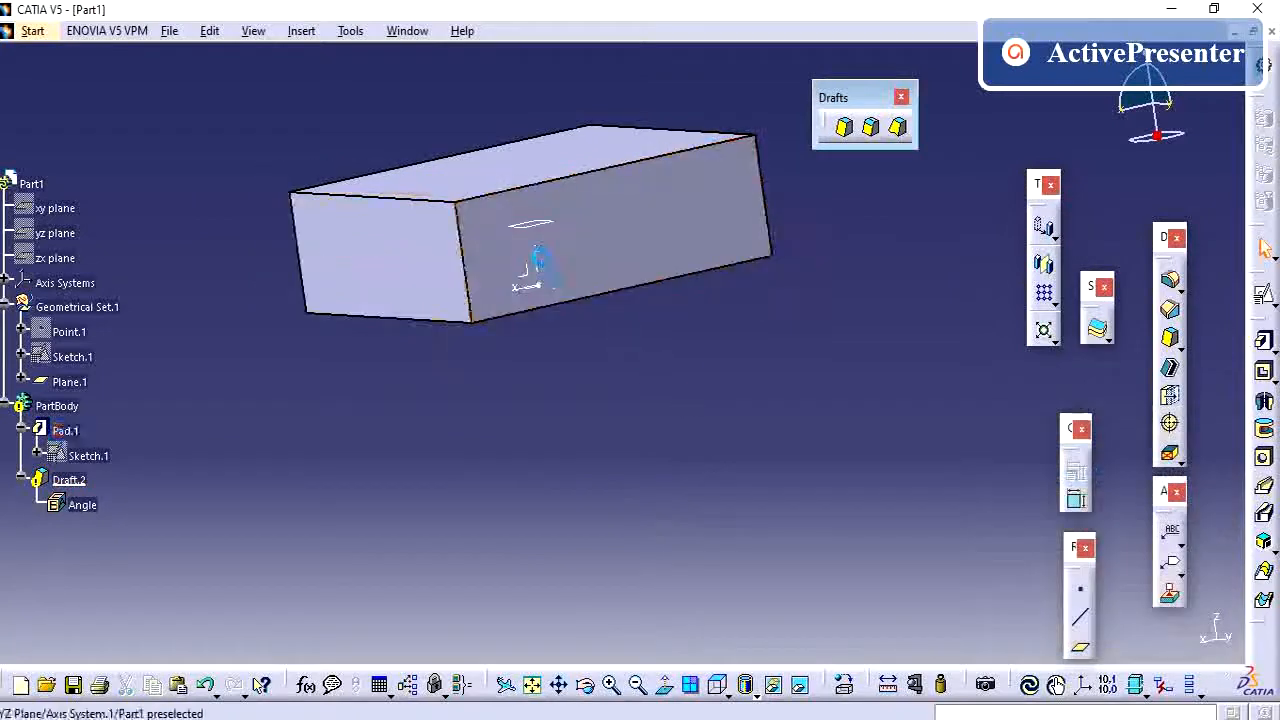
- Reopen the draft, reverse its pulling and limiting directions to point downward, and apply it
{"action": "double_click", "coordinate": [62, 479]}
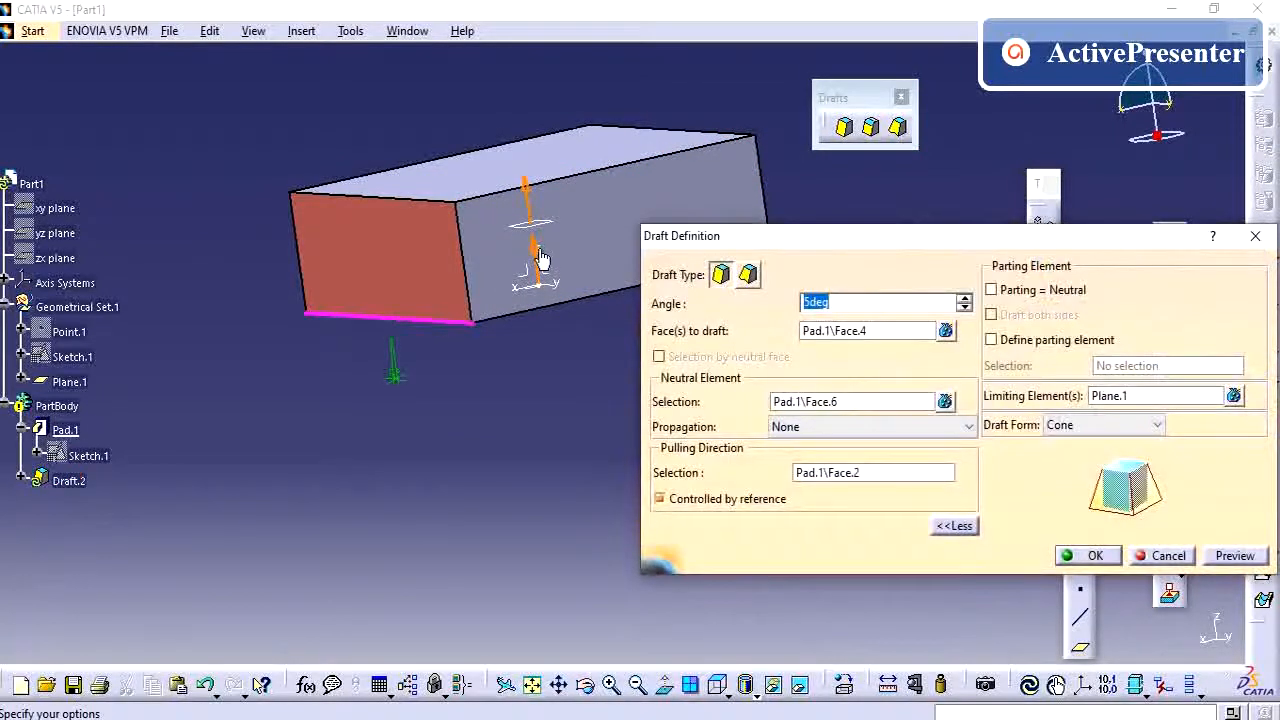
{"action": "left_click", "coordinate": [540, 258]}
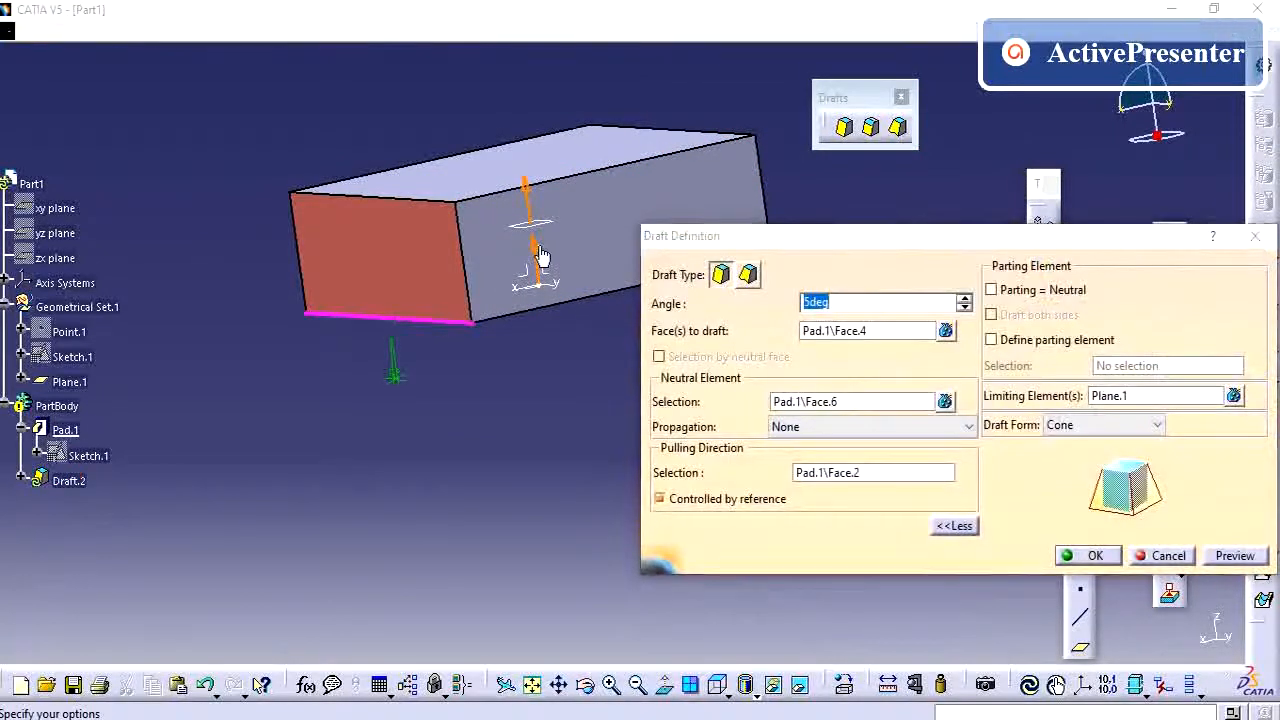
{"action": "left_click", "coordinate": [1238, 558]}
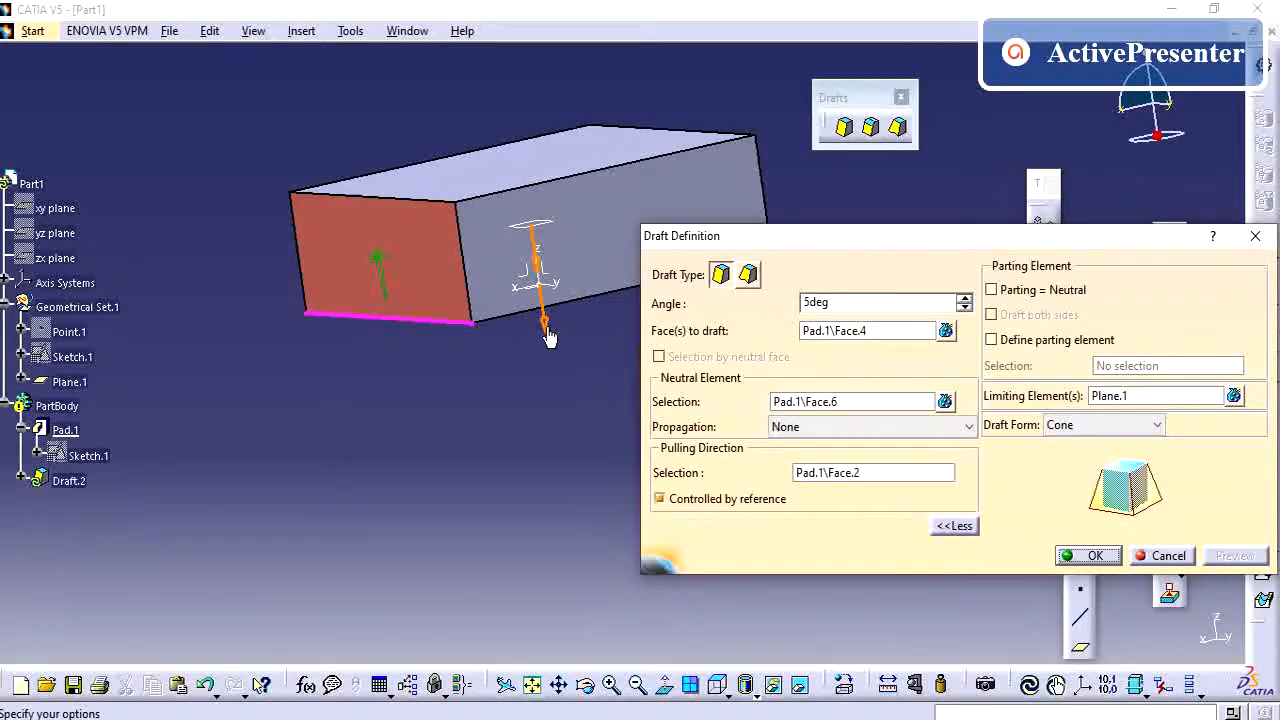
{"action": "left_click", "coordinate": [1080, 556]}
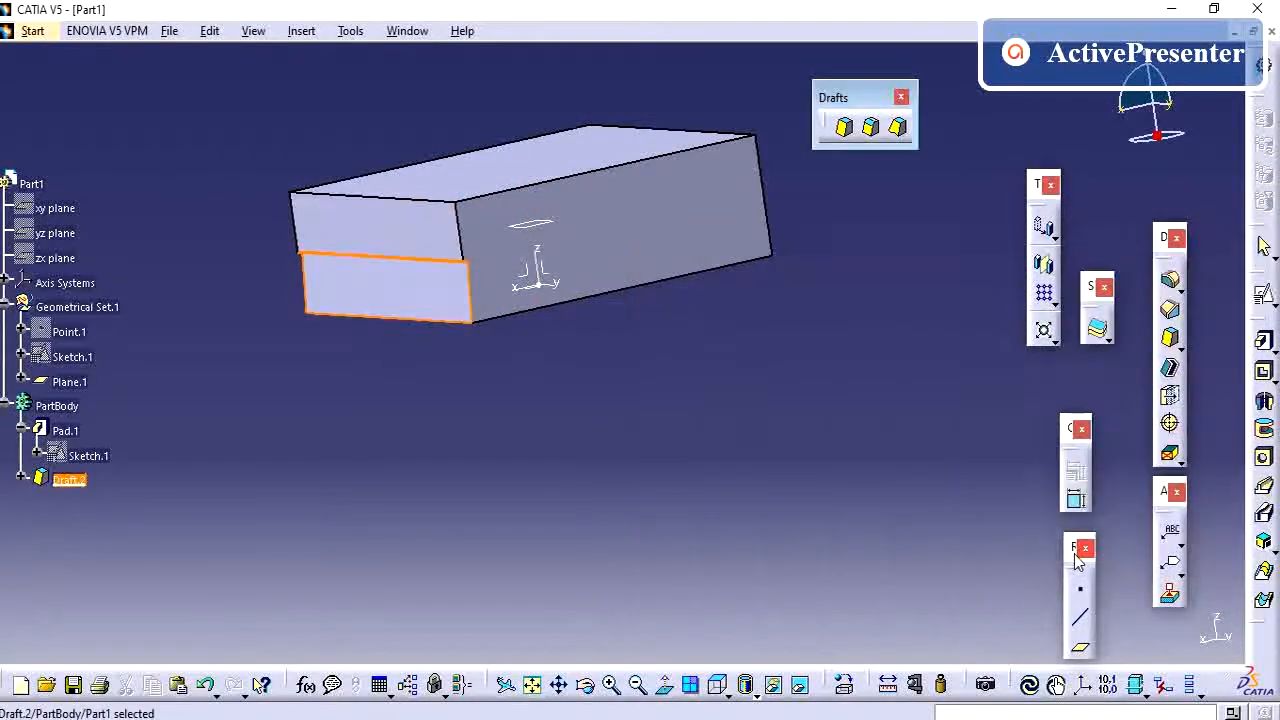
- Examine the step at mid-height between the drafted lower half and the upper half of the side face
{"action": "middle_click_drag", "start_coordinate": [641, 444], "coordinate": [357, 309]}
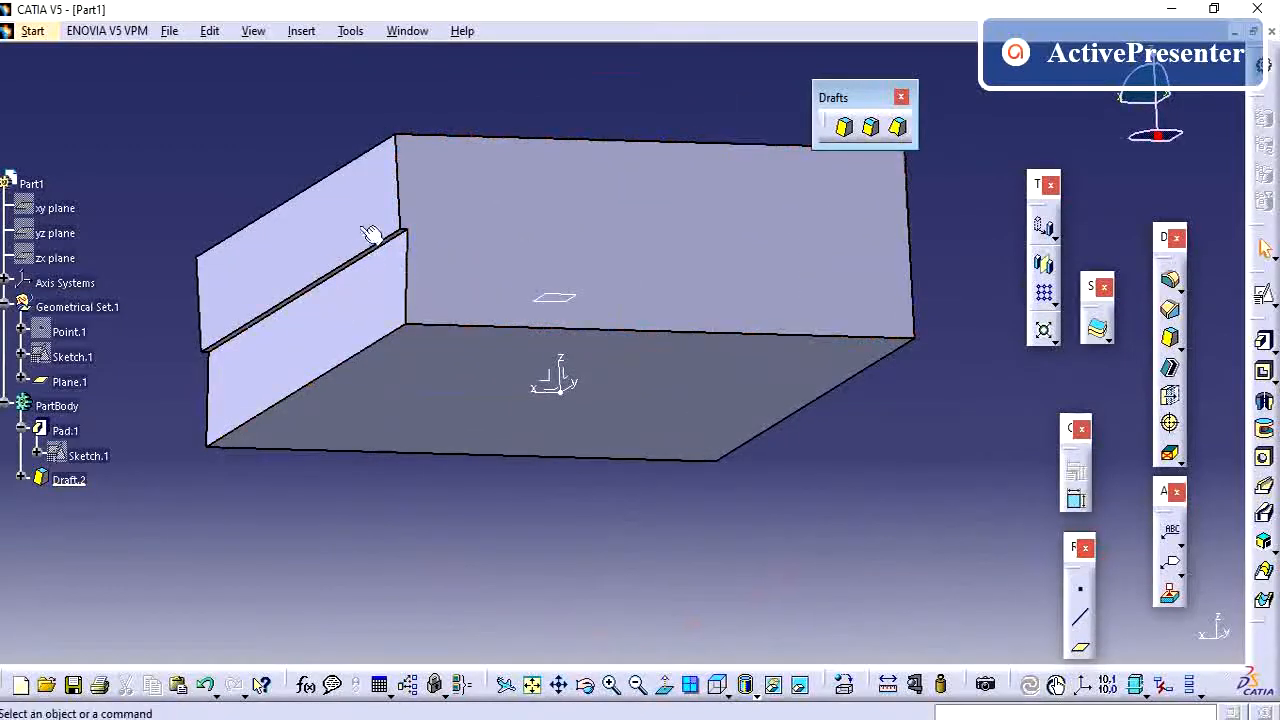
{"action": "middle_click_drag", "start_coordinate": [467, 303], "coordinate": [428, 314]}
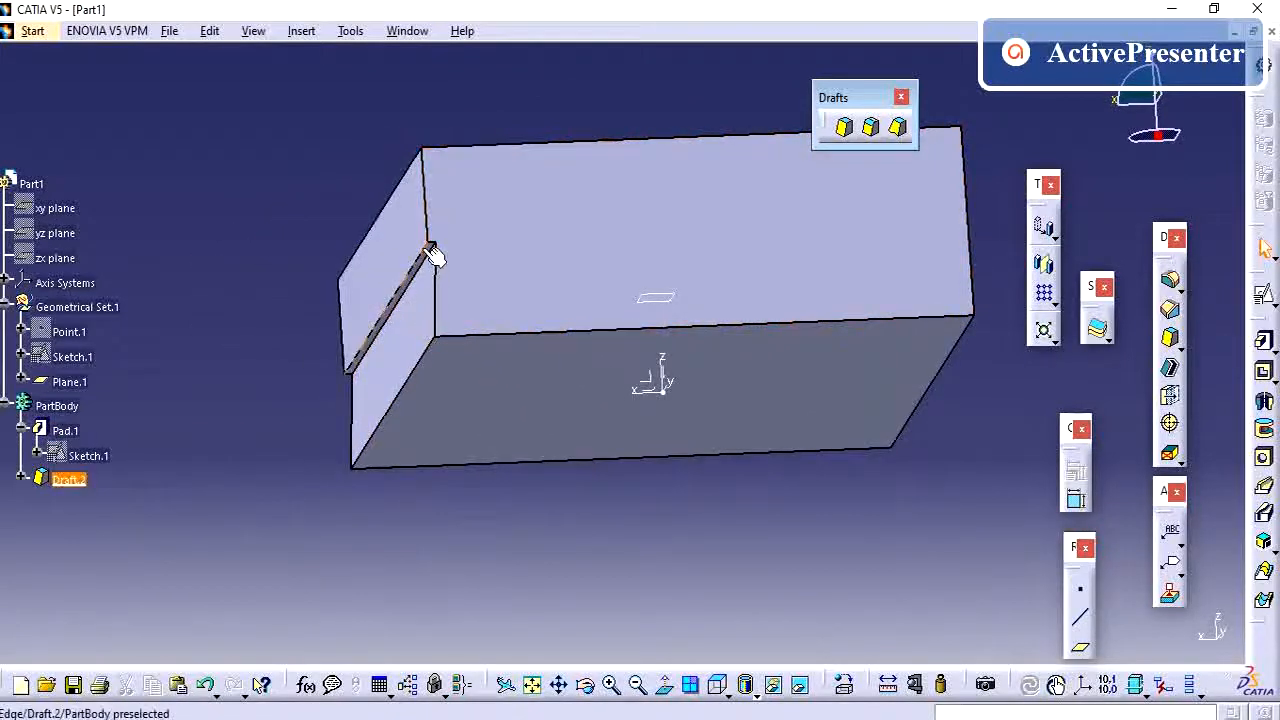
{"action": "middle_click_drag", "start_coordinate": [549, 283], "coordinate": [444, 497]}
{"action": "middle_click_drag", "start_coordinate": [723, 394], "coordinate": [670, 445]}
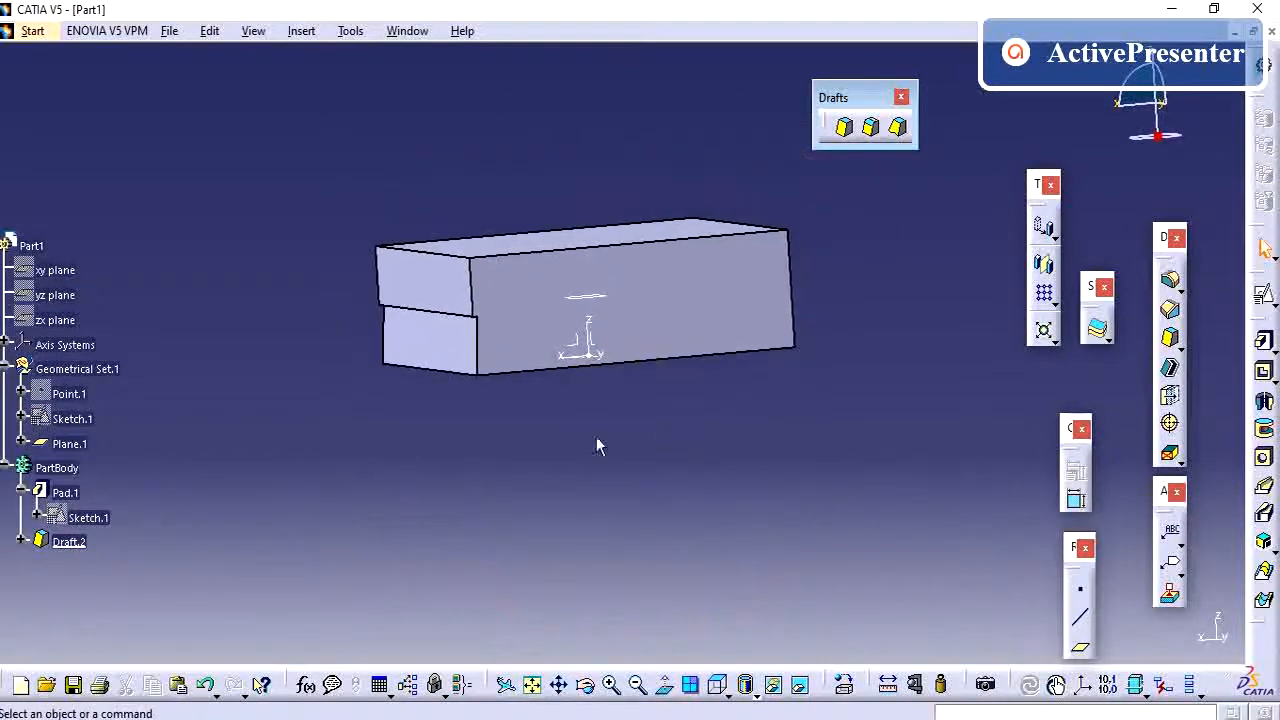
- Delete the draft feature Draft.2 to return to the plain block
{"action": "left_click", "coordinate": [104, 546]}
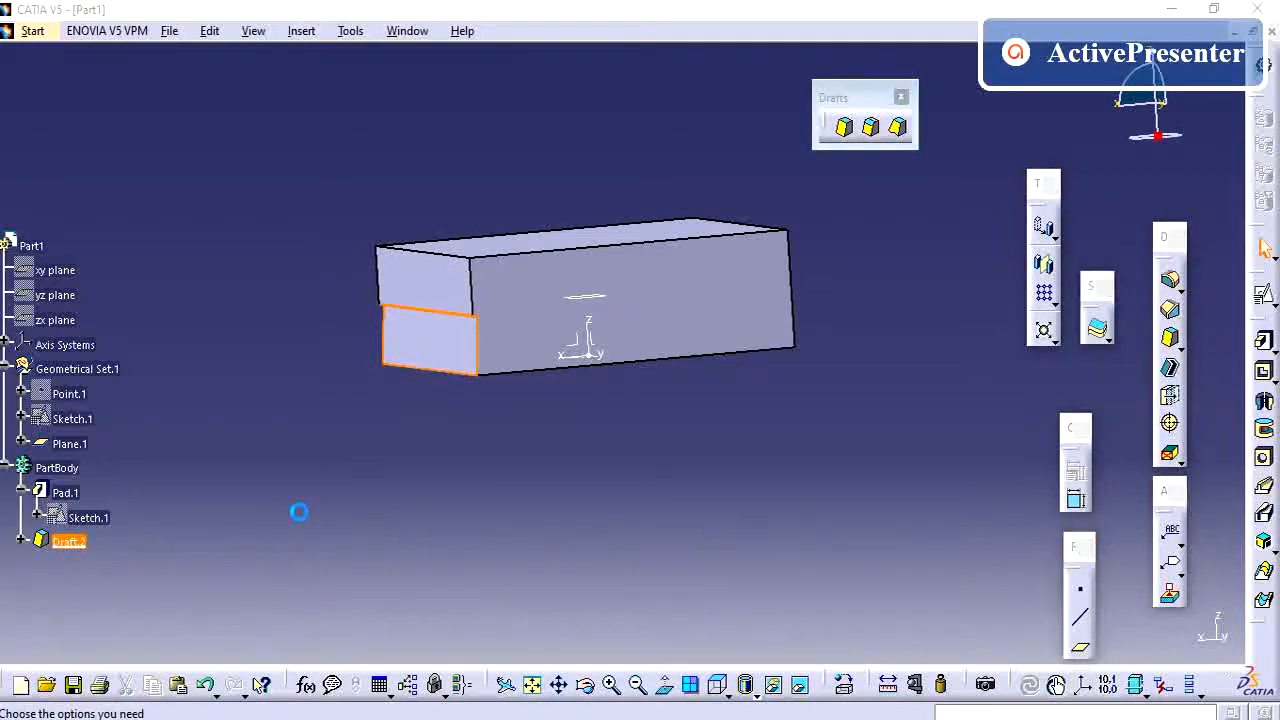
{"action": "left_click", "coordinate": [1125, 630]}
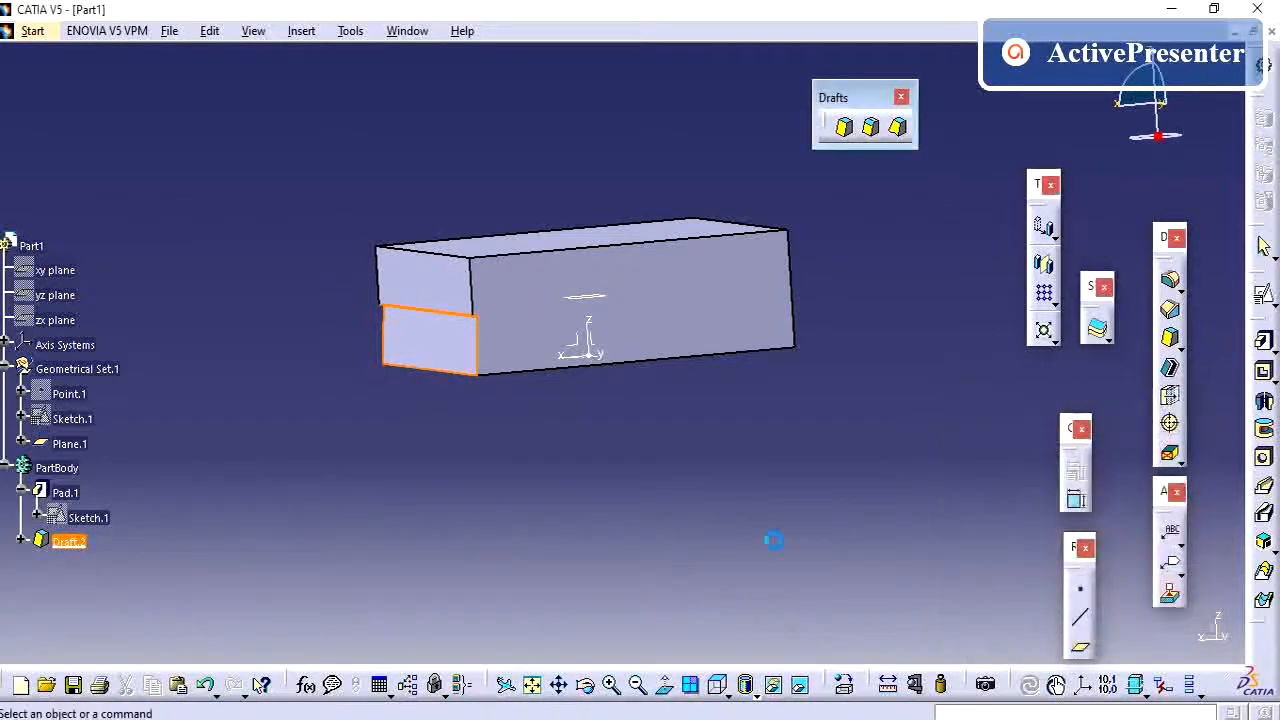
{"action": "middle_click_drag", "start_coordinate": [549, 404], "coordinate": [612, 425]}
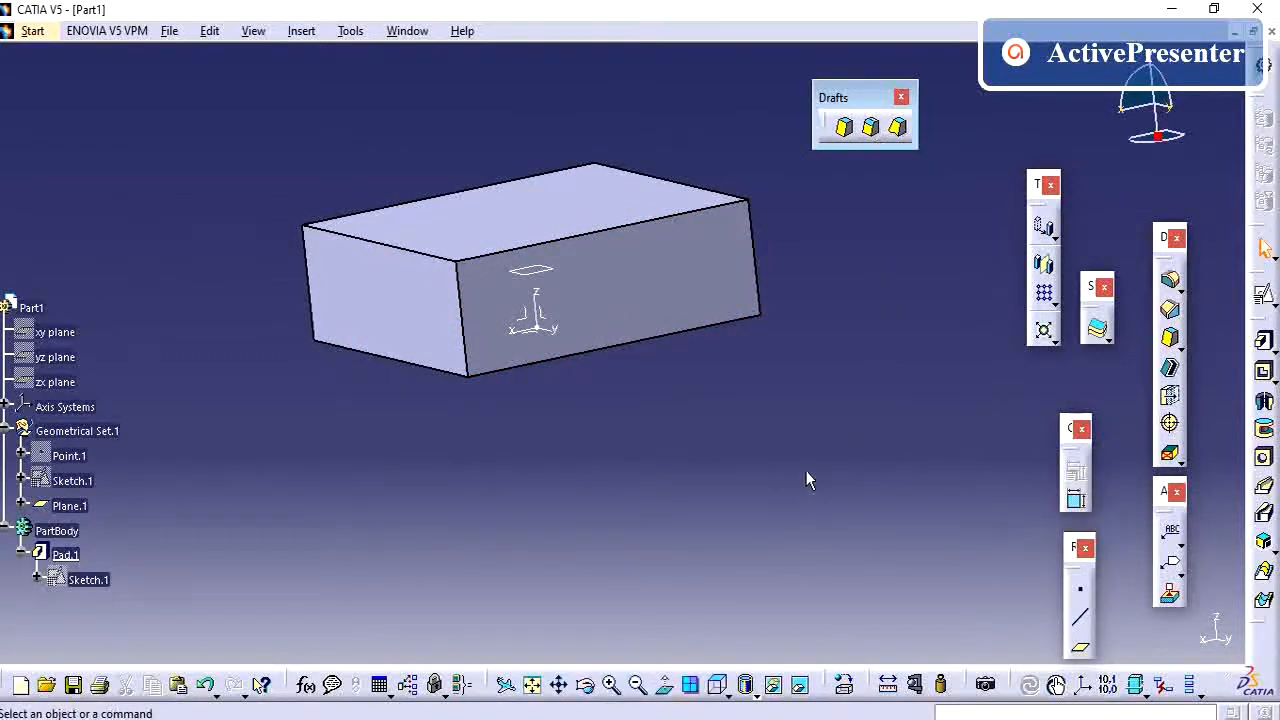
- Fillet the block's four vertical corner edges with a 5 mm radius
{"action": "left_click", "coordinate": [1165, 281]}
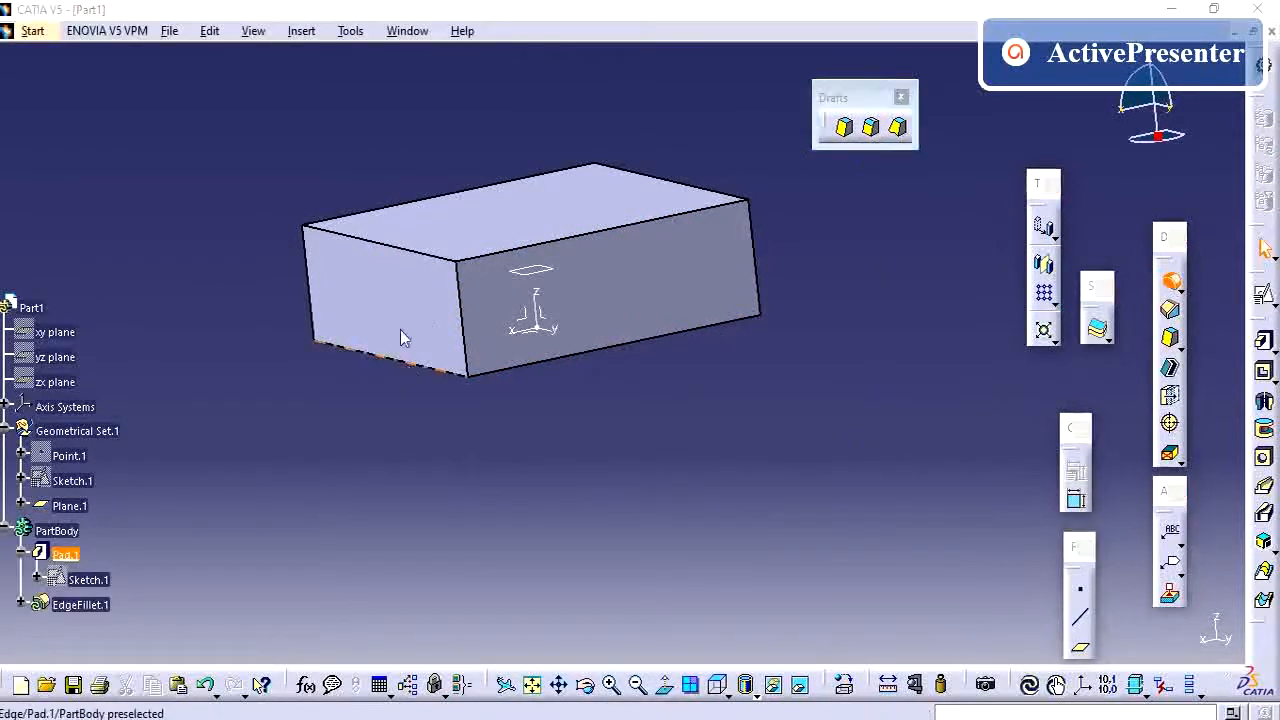
{"action": "left_click", "coordinate": [463, 290]}
{"action": "left_click", "coordinate": [318, 262]}
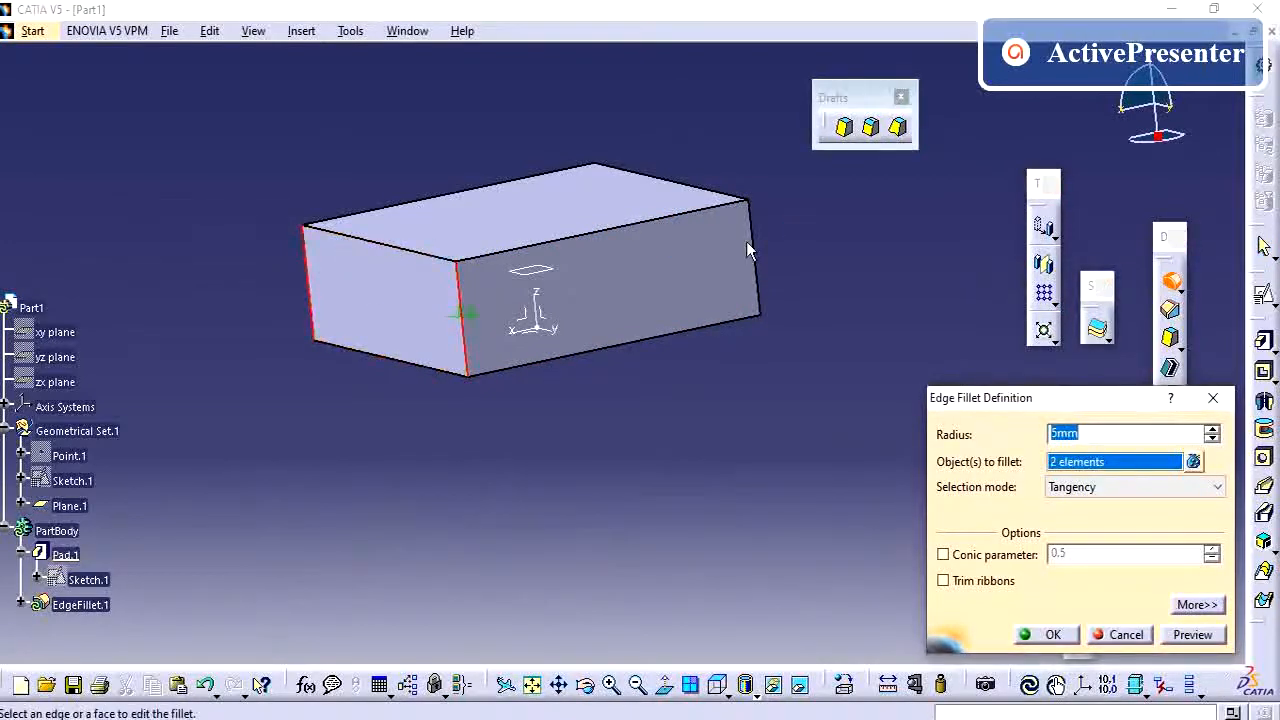
{"action": "left_click", "coordinate": [755, 238]}
{"action": "middle_click_drag", "start_coordinate": [758, 240], "coordinate": [703, 249]}
{"action": "left_click", "coordinate": [731, 177]}
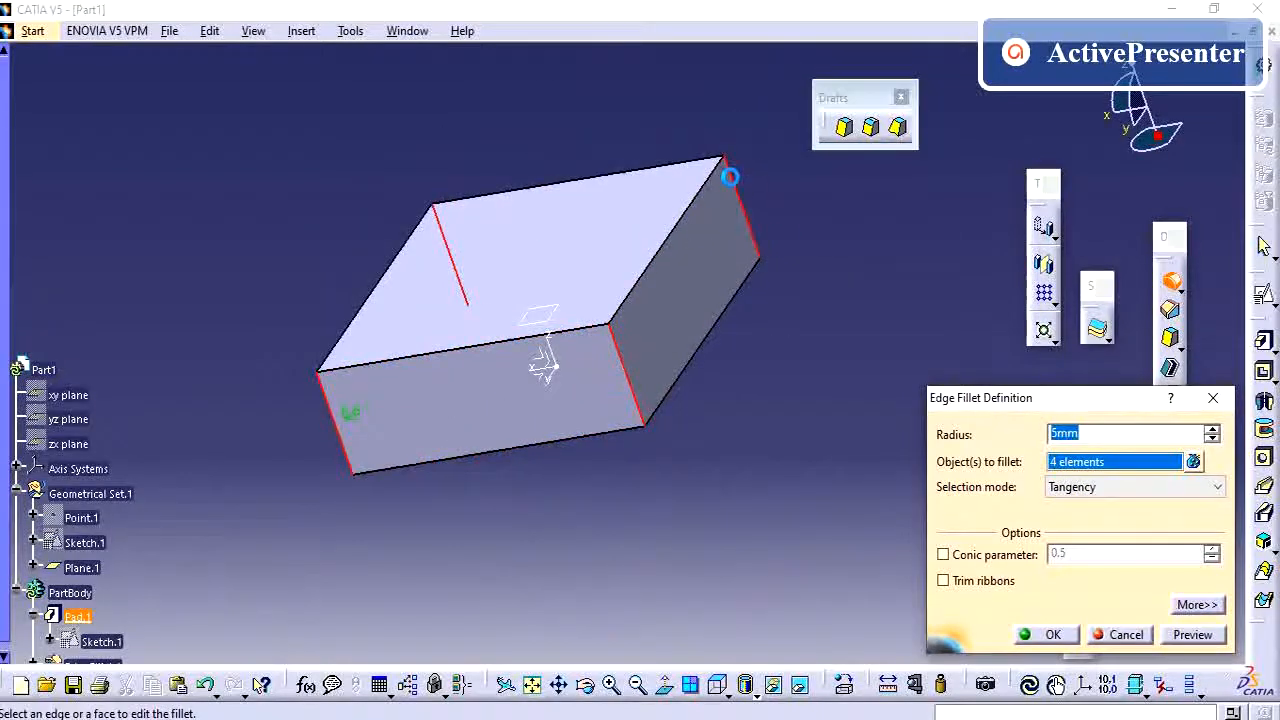
{"action": "left_click", "coordinate": [1057, 633]}
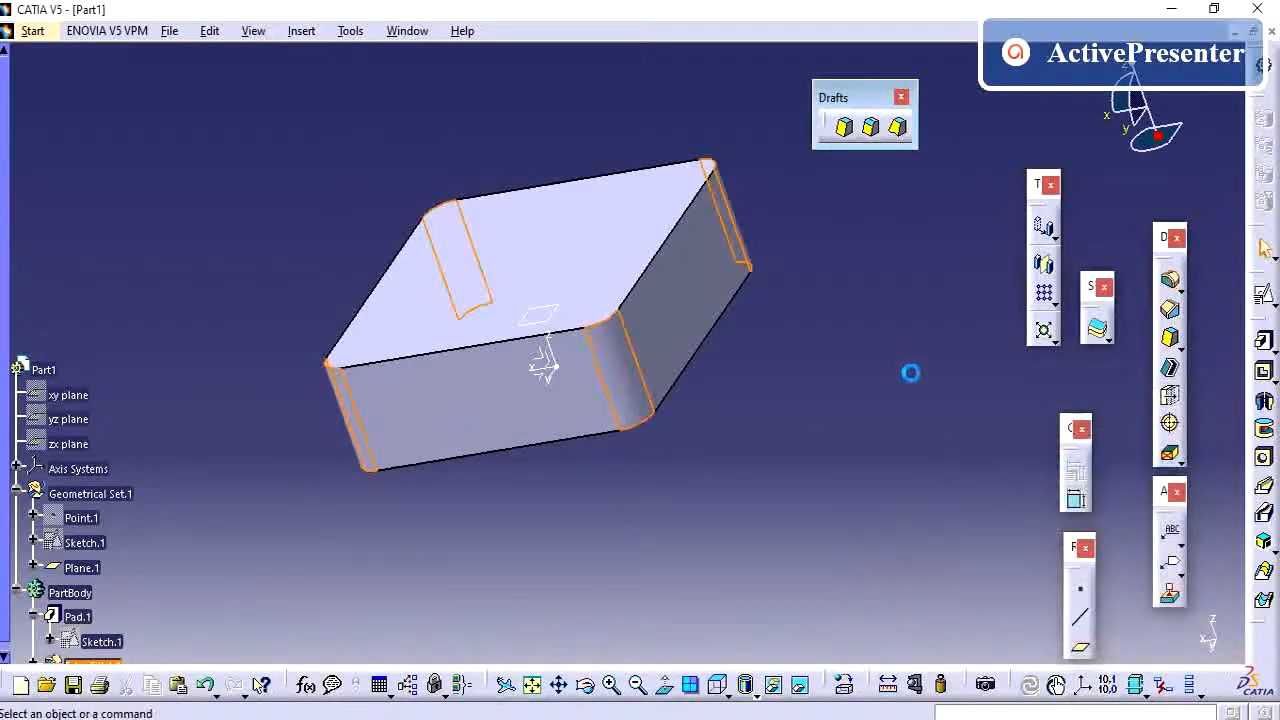
- Apply an edge fillet around the block's top face and inspect the rounded edges
{"action": "double_click", "coordinate": [584, 246]}
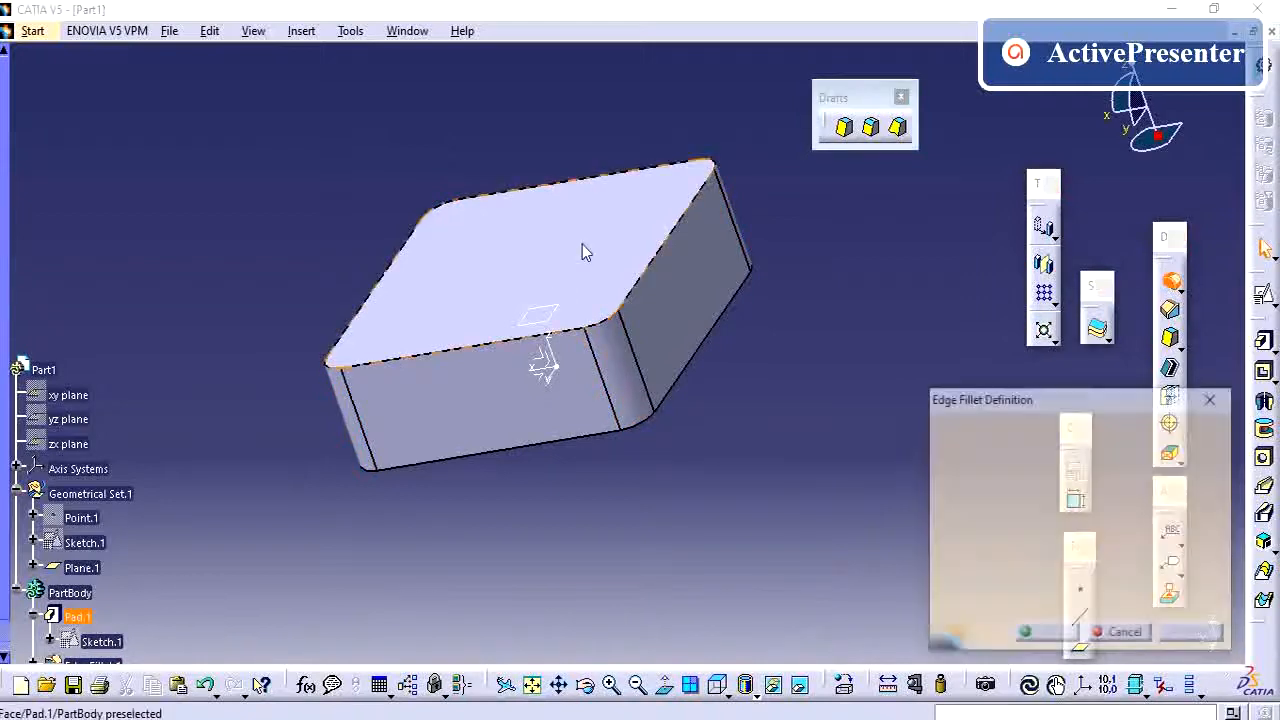
{"action": "left_click", "coordinate": [1074, 634]}
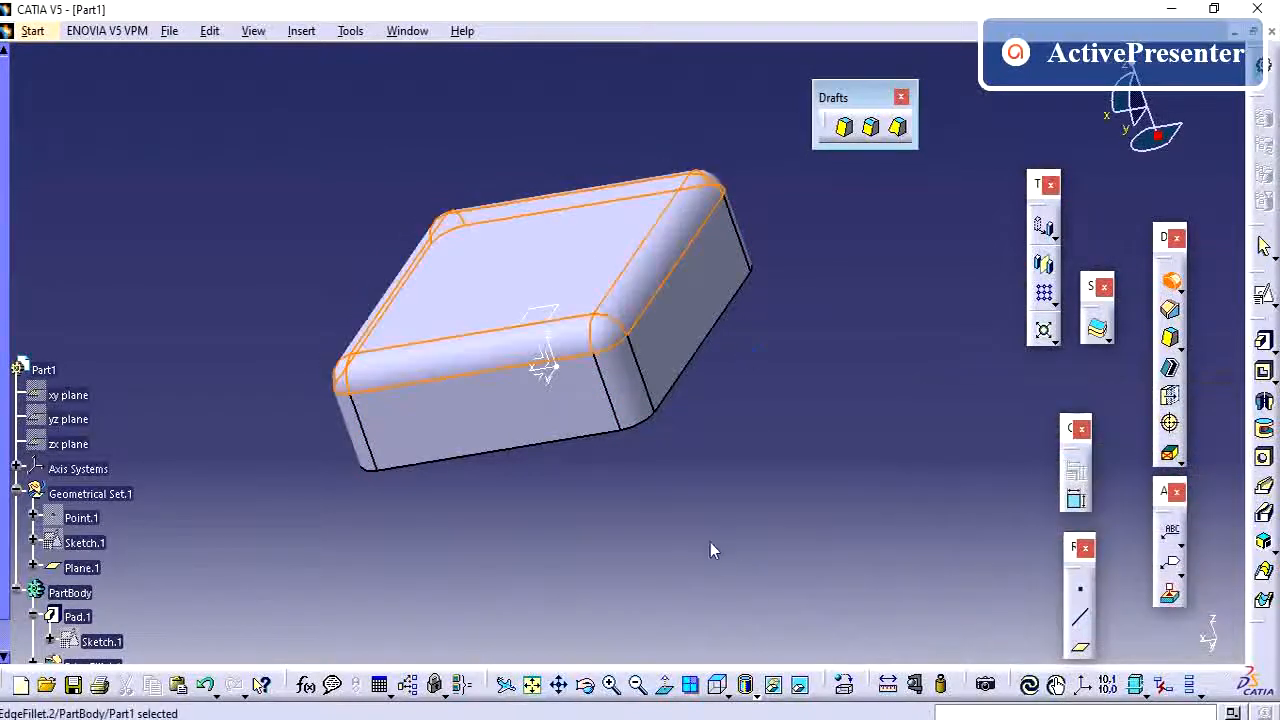
{"action": "middle_click_drag", "start_coordinate": [503, 474], "coordinate": [814, 377]}
{"action": "scroll", "coordinate": [216, 453], "scroll_direction": "down", "scroll_amount": 5}
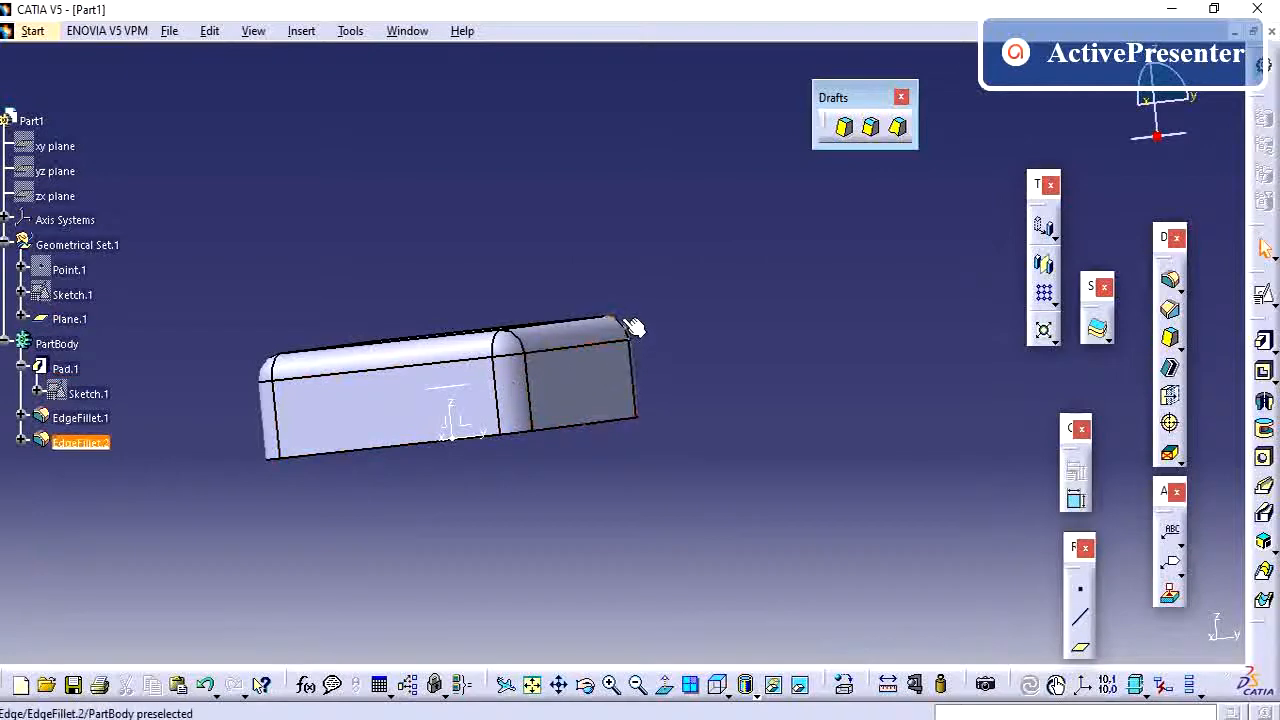
- Start a draft angle feature at 5 degrees and select a vertical side face of the filleted block as the face to draft
{"action": "left_click", "coordinate": [845, 127]}
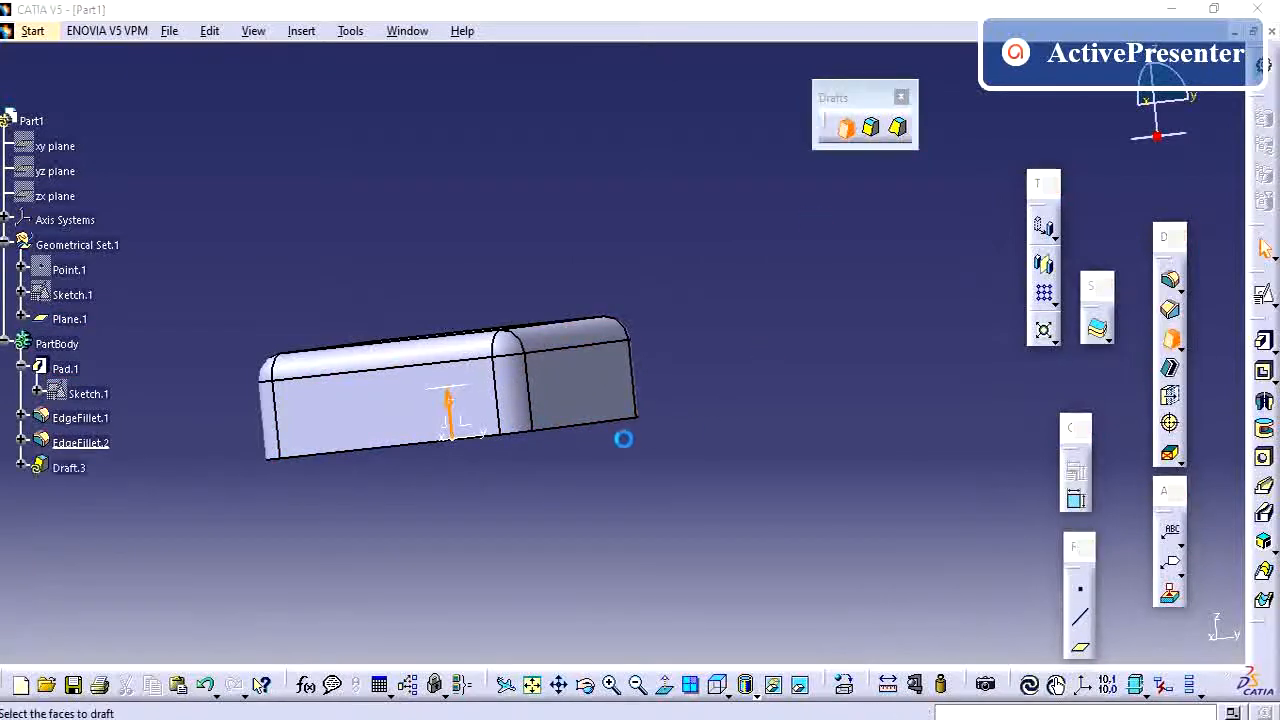
{"action": "middle_click_drag", "start_coordinate": [623, 438], "coordinate": [694, 200]}
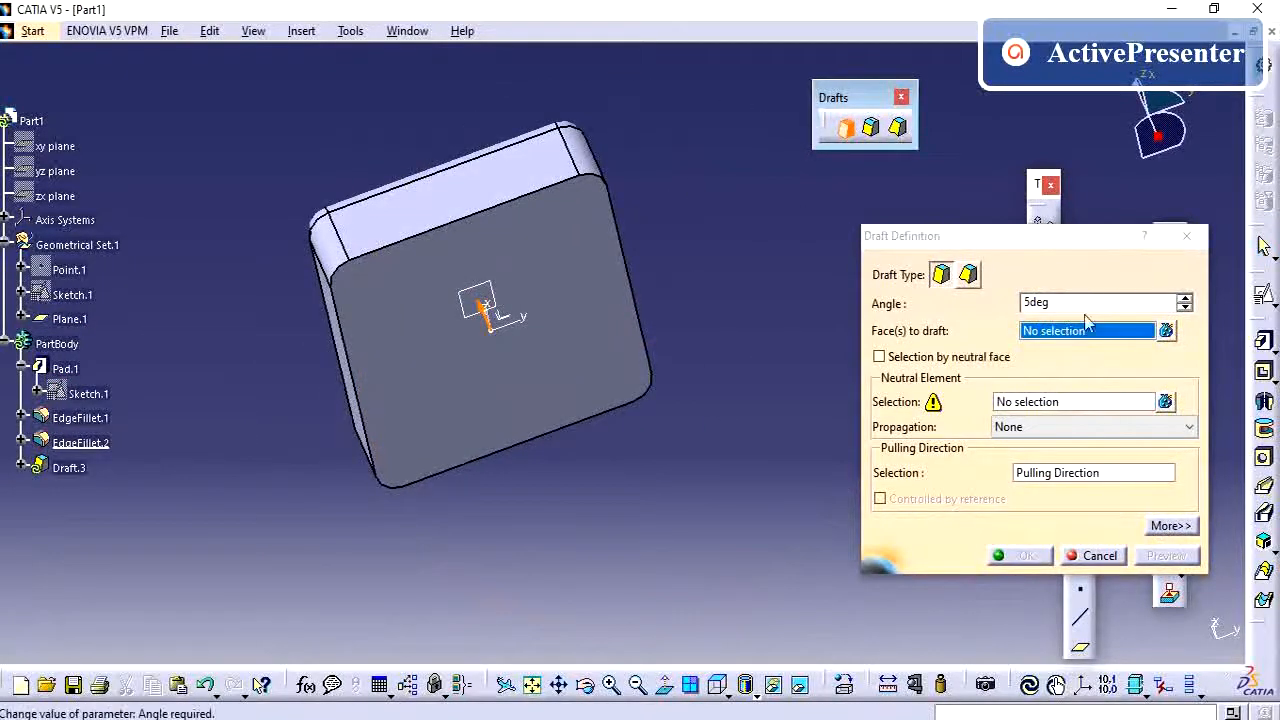
{"action": "left_click", "coordinate": [486, 186]}
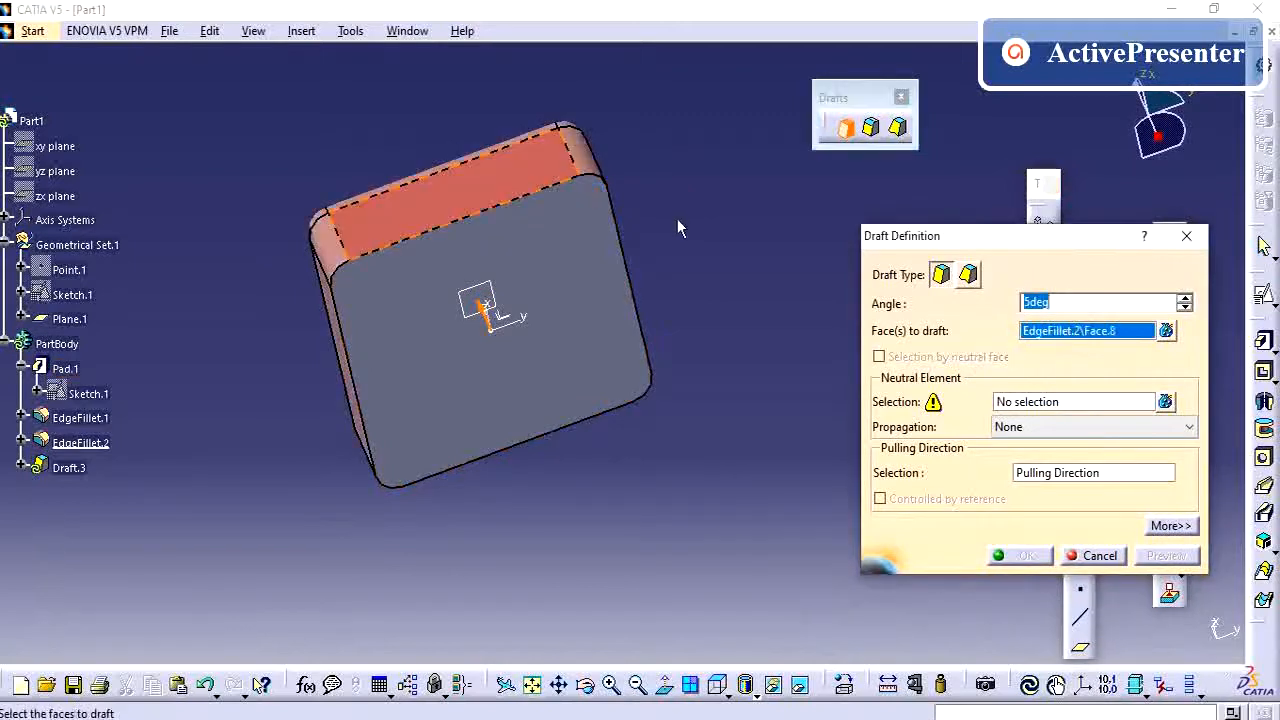
{"action": "middle_click_drag", "start_coordinate": [677, 219], "coordinate": [516, 366]}
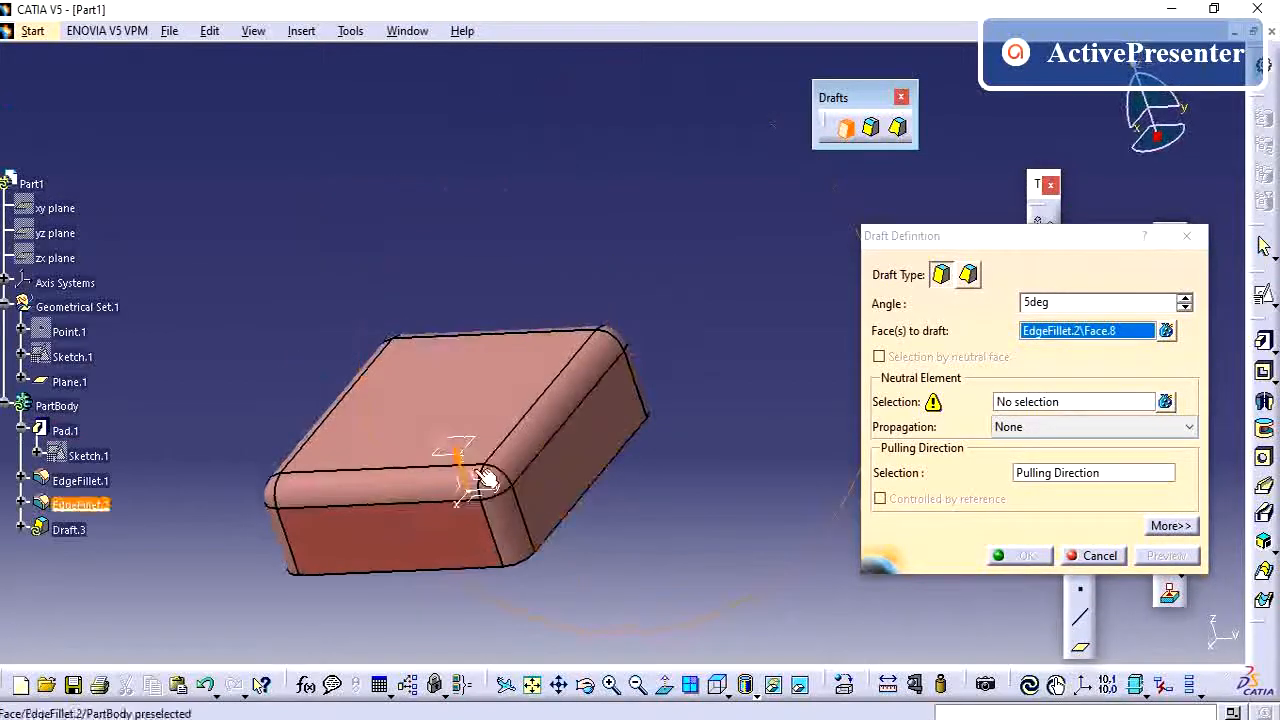
{"action": "middle_click_drag", "start_coordinate": [707, 334], "coordinate": [737, 166]}
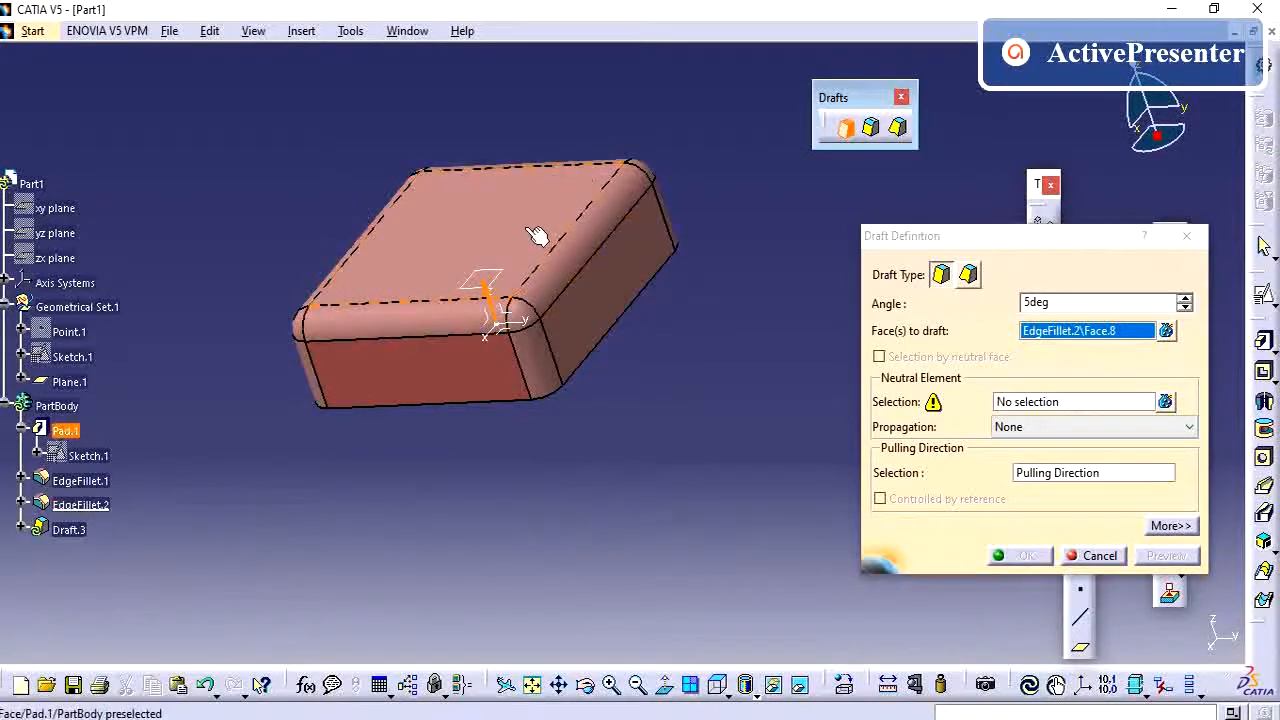
- Try to apply the 5-degree draft with the block's bottom face as neutral element, then cancel the feature
{"action": "left_click", "coordinate": [1051, 402]}
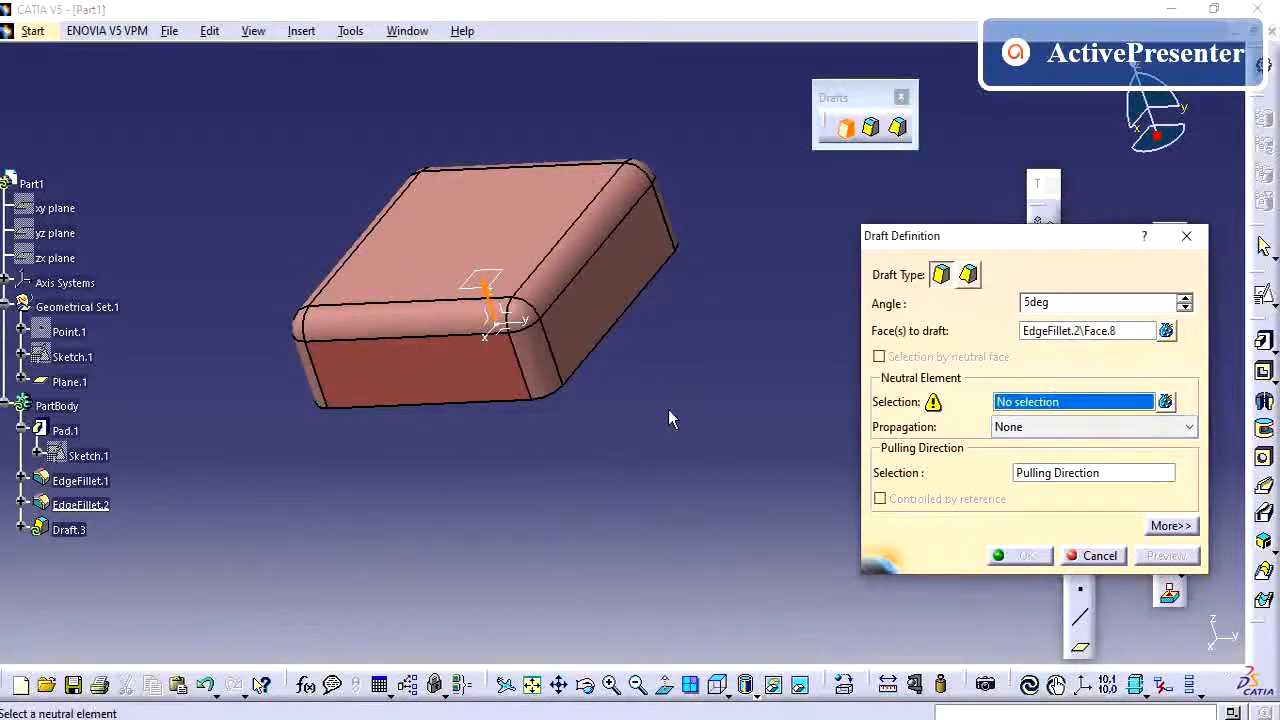
{"action": "middle_click_drag", "start_coordinate": [668, 412], "coordinate": [650, 130]}
{"action": "left_click", "coordinate": [540, 330]}
{"action": "middle_click_drag", "start_coordinate": [706, 217], "coordinate": [720, 420]}
{"action": "left_click", "coordinate": [1166, 556]}
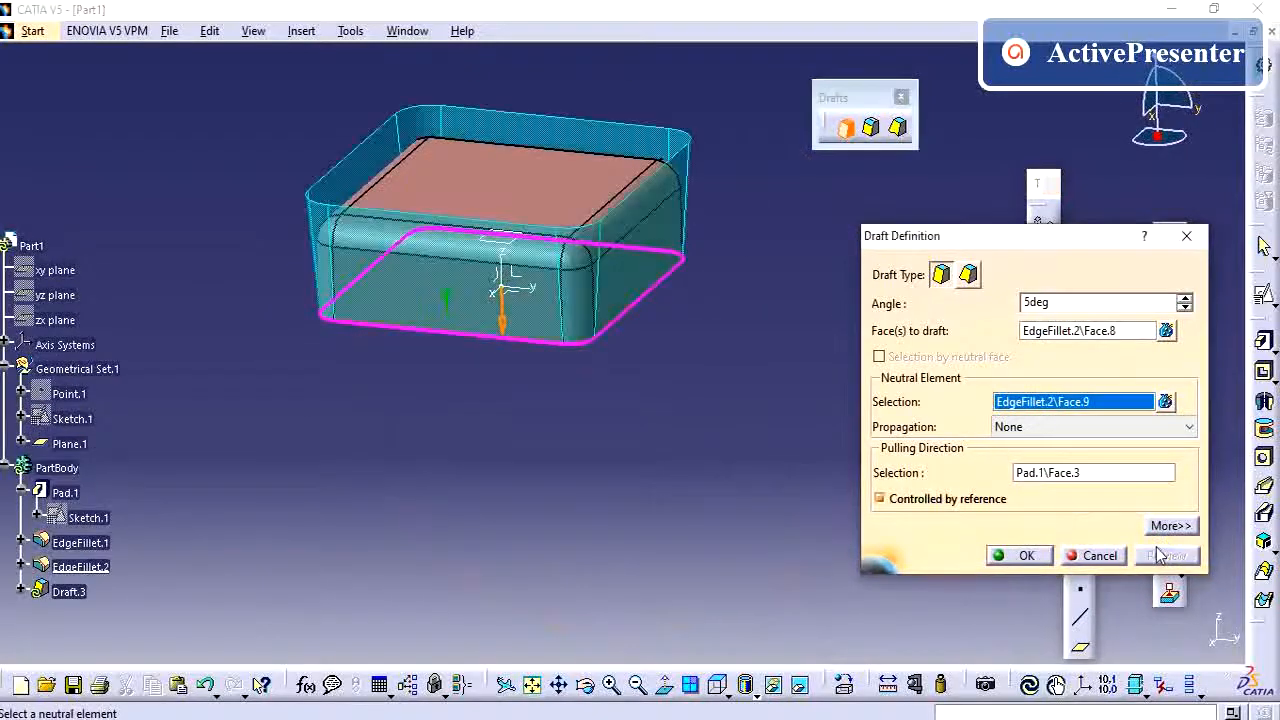
{"action": "left_click", "coordinate": [1003, 558]}
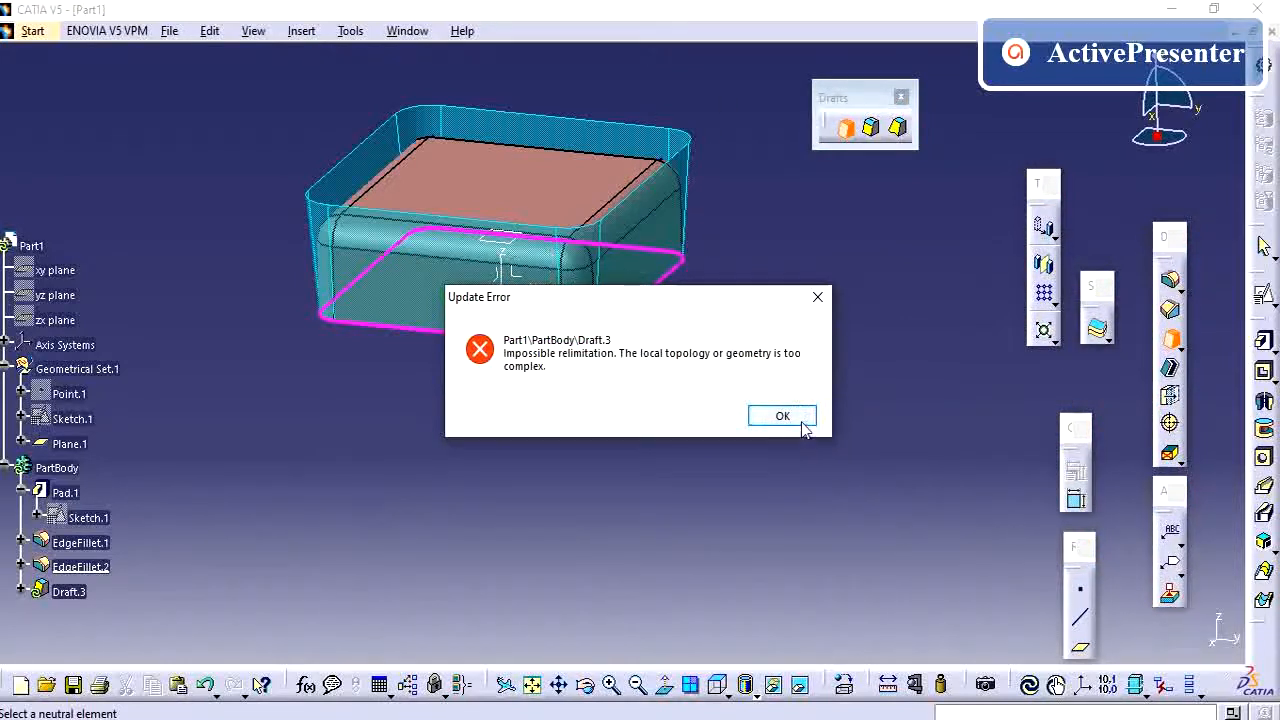
{"action": "key", "text": "Escape"}
{"action": "key", "text": "Escape"}
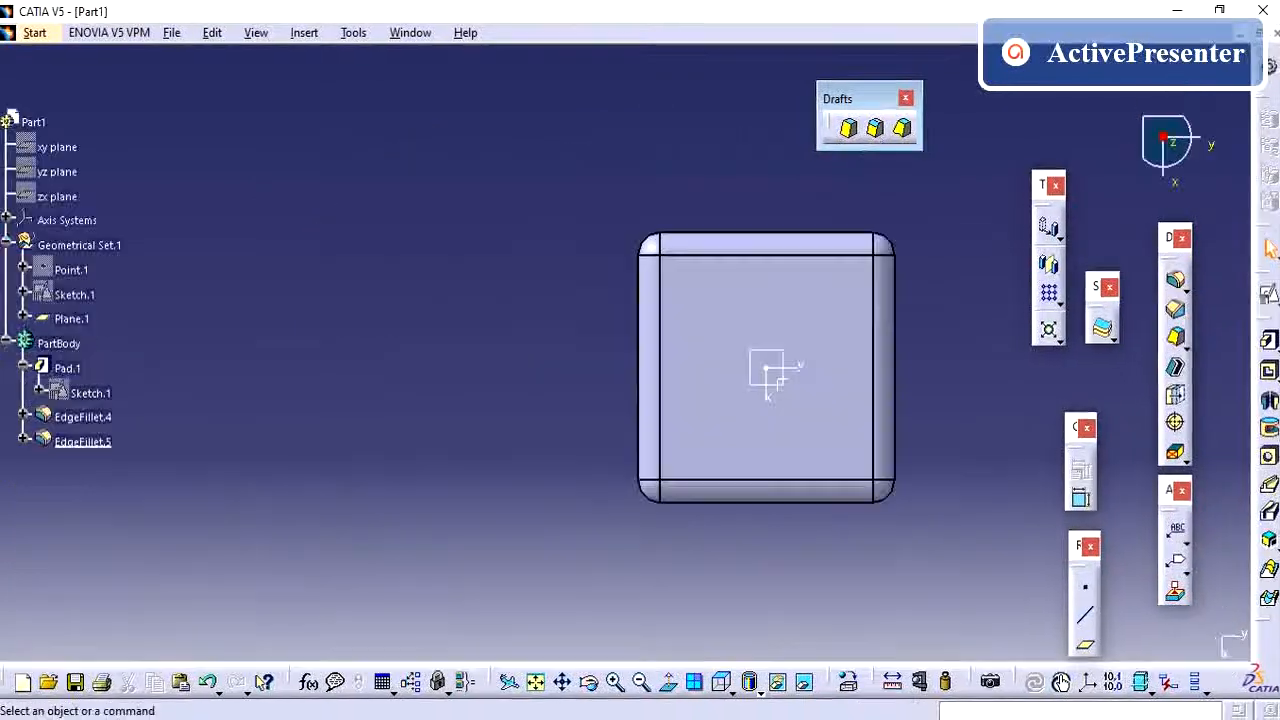
- Set up a Draft Reflect Line at 3 degrees on the fillet face along the block's top edge and preview it
{"action": "left_click", "coordinate": [877, 128]}
{"action": "middle_click_drag", "start_coordinate": [806, 577], "coordinate": [630, 400]}
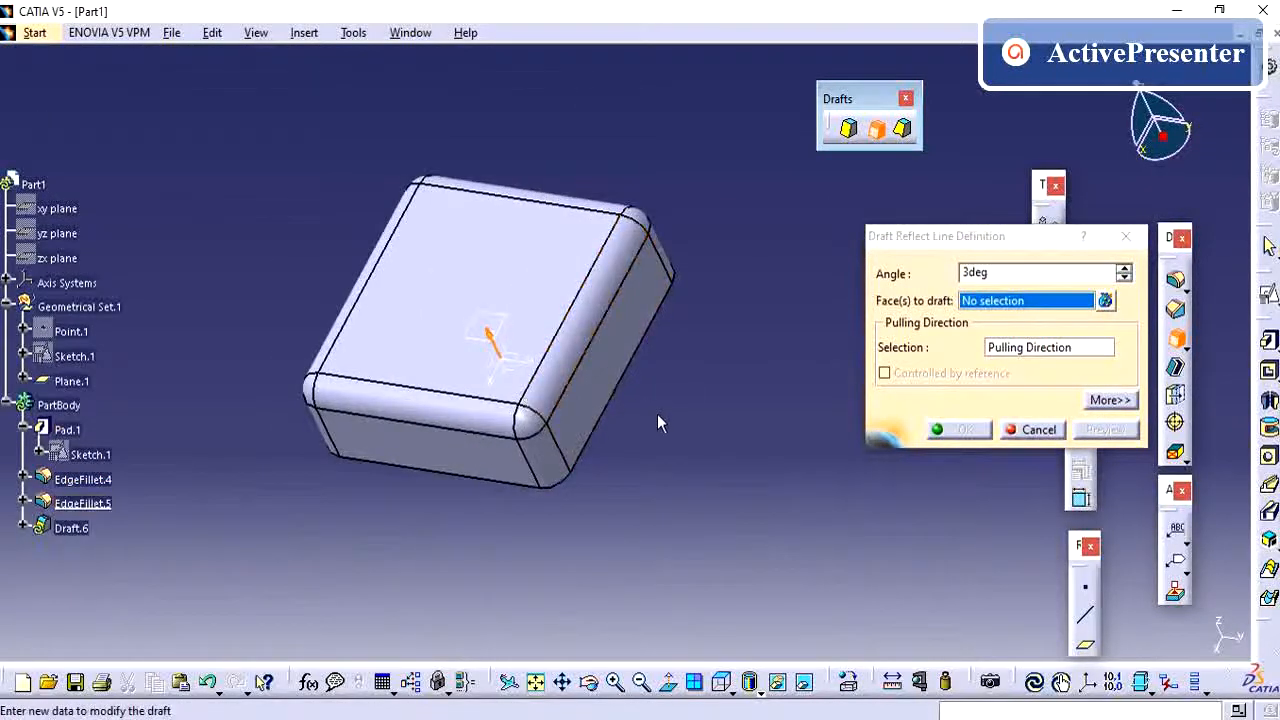
{"action": "left_click", "coordinate": [590, 300]}
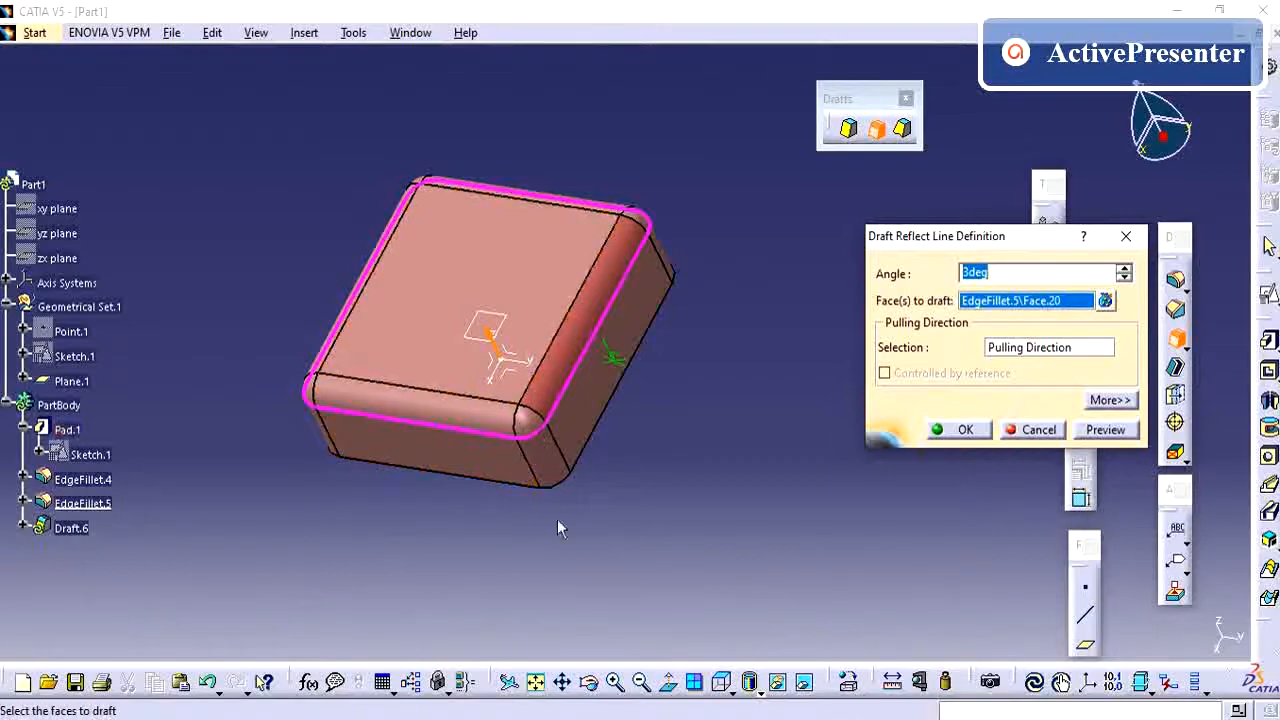
{"action": "middle_click_drag", "start_coordinate": [357, 522], "coordinate": [457, 402]}
{"action": "middle_click_drag", "start_coordinate": [458, 550], "coordinate": [636, 460]}
{"action": "middle_click_drag", "start_coordinate": [366, 508], "coordinate": [429, 474]}
{"action": "middle_click_drag", "start_coordinate": [705, 477], "coordinate": [823, 415]}
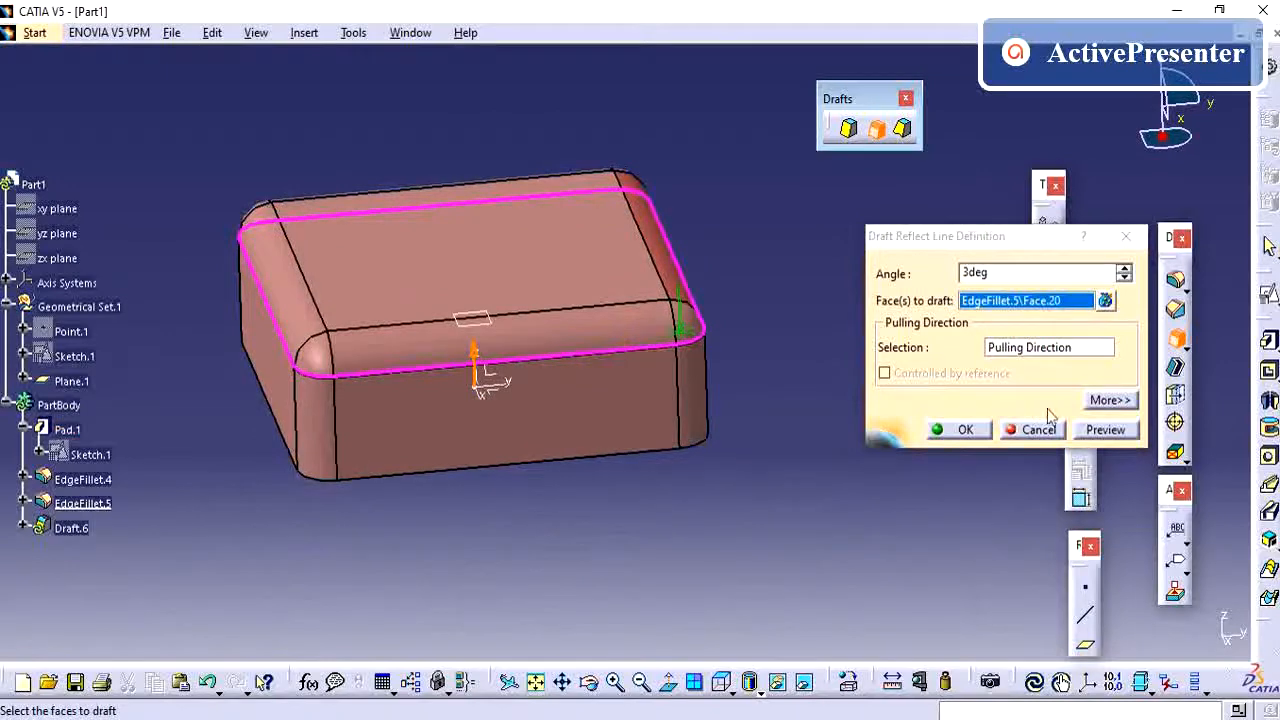
{"action": "left_click", "coordinate": [1106, 430]}
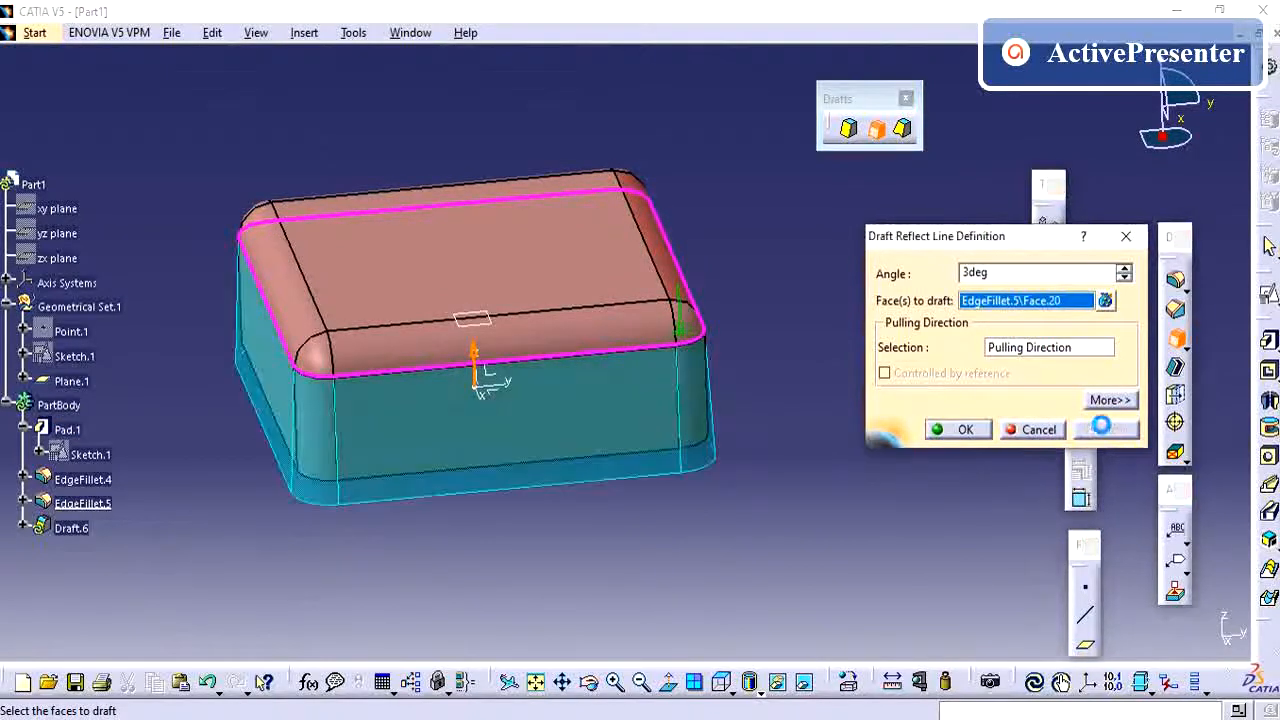
- Create the reflect line draft without parting or limiting elements and inspect the block's drafted sides
{"action": "middle_click_drag", "start_coordinate": [637, 466], "coordinate": [569, 380]}
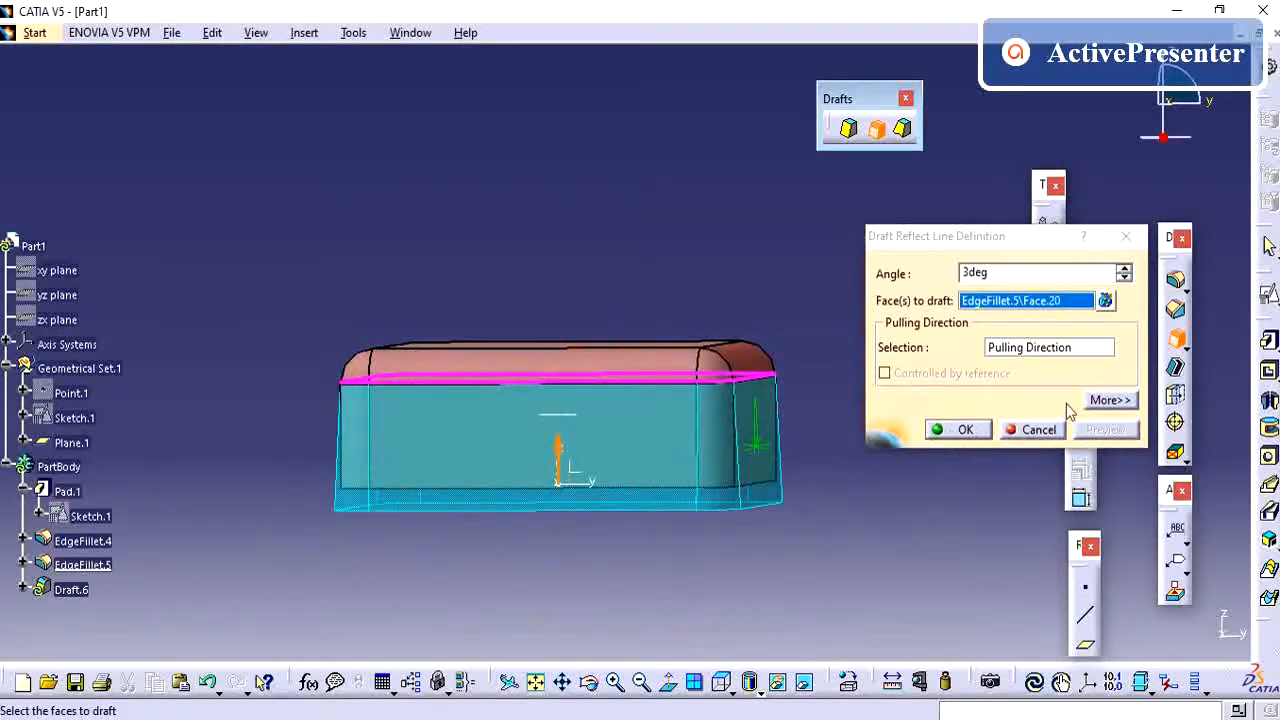
{"action": "left_click", "coordinate": [1108, 400]}
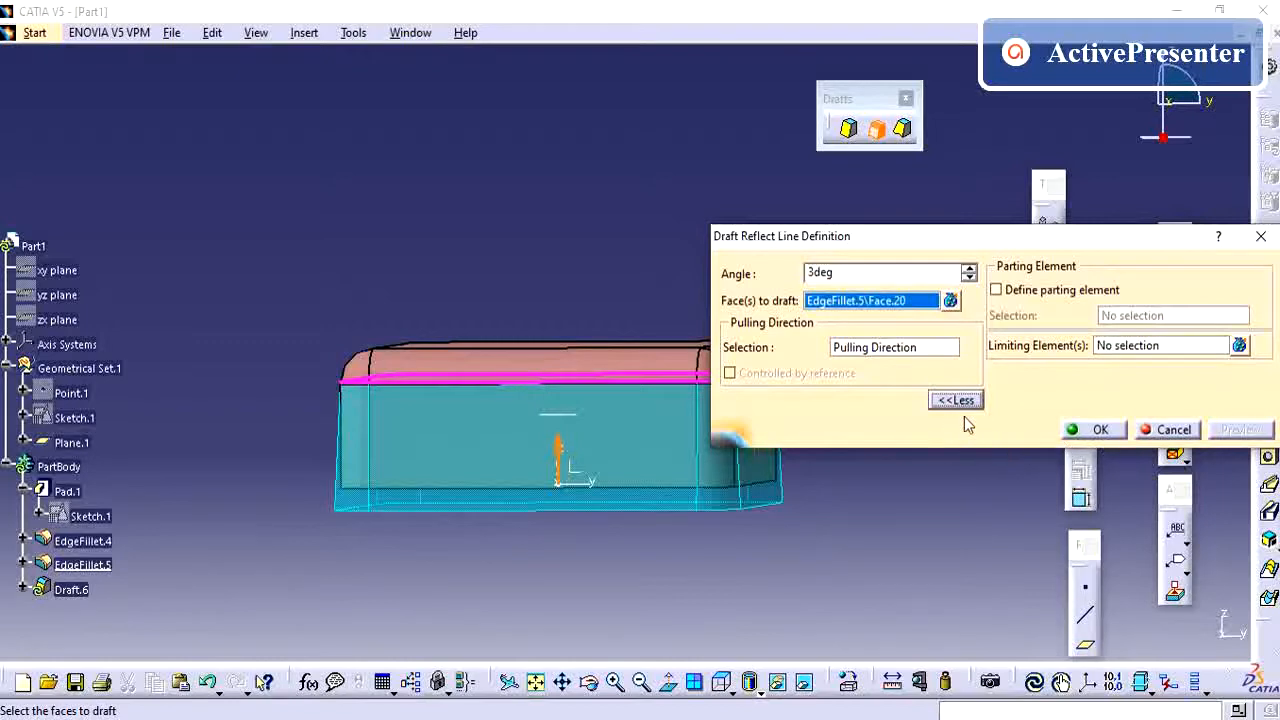
{"action": "left_click", "coordinate": [1102, 430]}
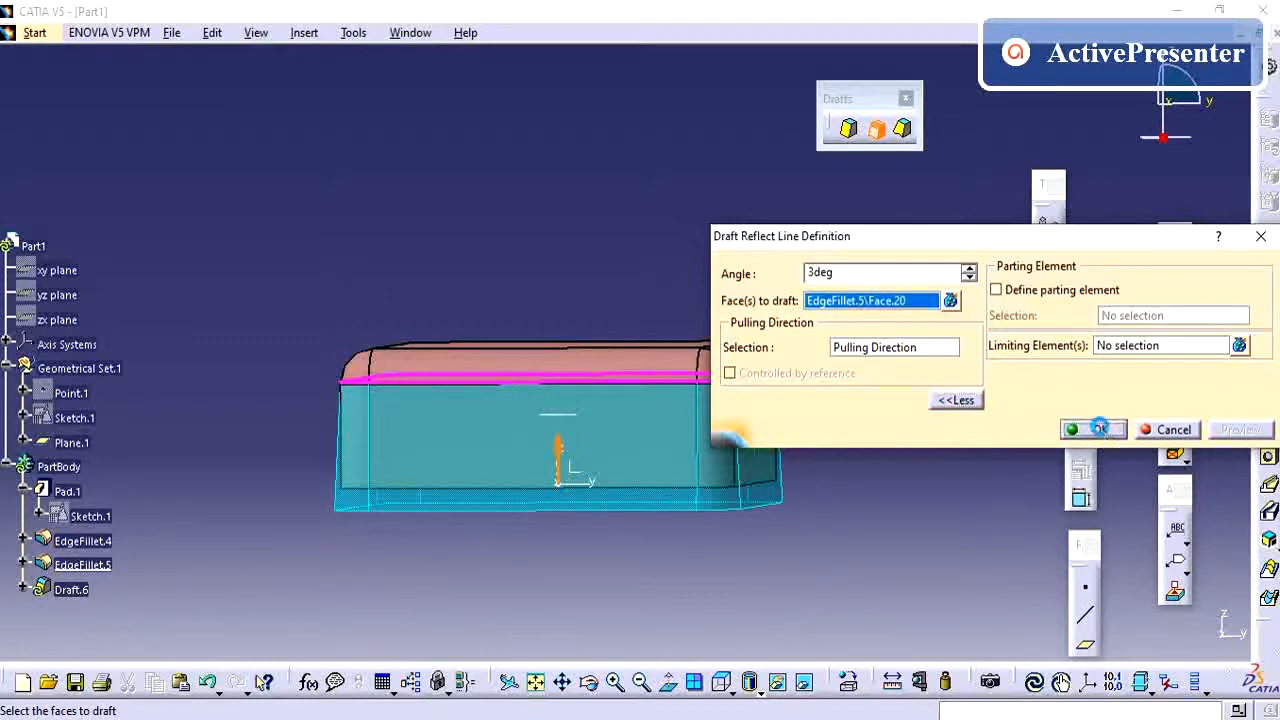
{"action": "middle_click_drag", "start_coordinate": [425, 514], "coordinate": [514, 606]}
{"action": "left_click", "coordinate": [72, 589]}
{"action": "left_click", "coordinate": [280, 446]}
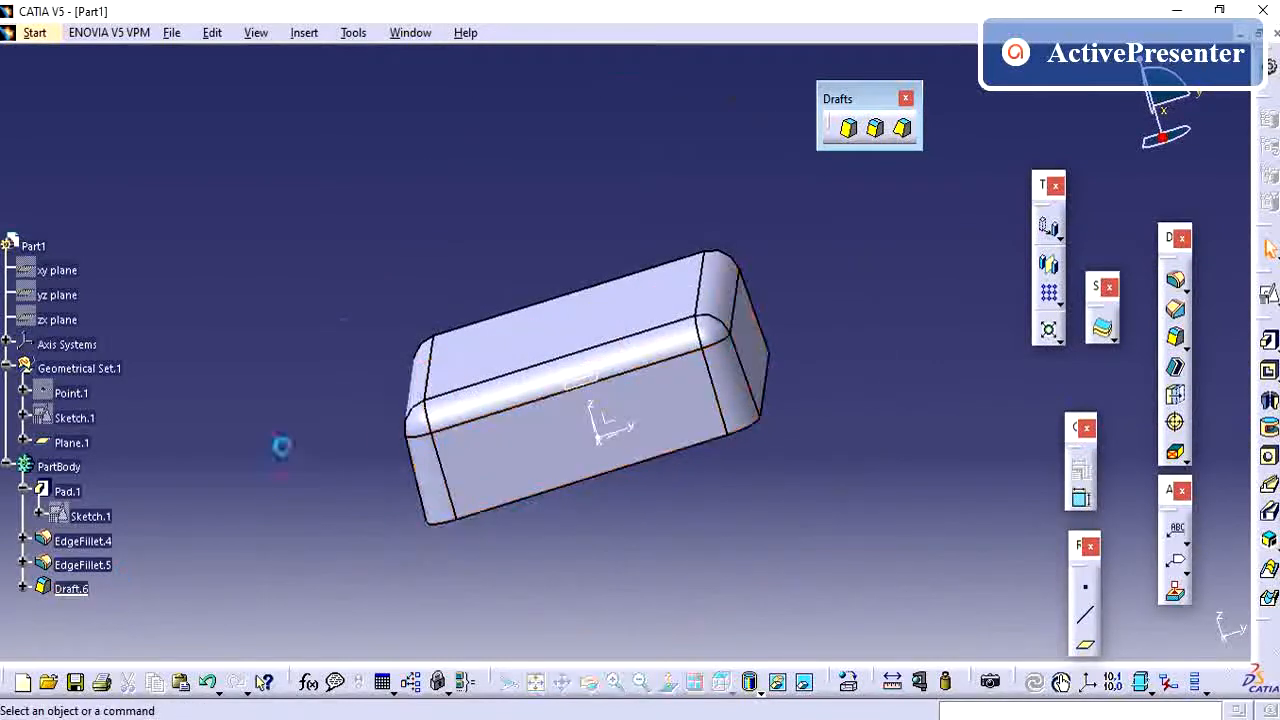
{"action": "middle_click_drag", "start_coordinate": [280, 446], "coordinate": [447, 309]}
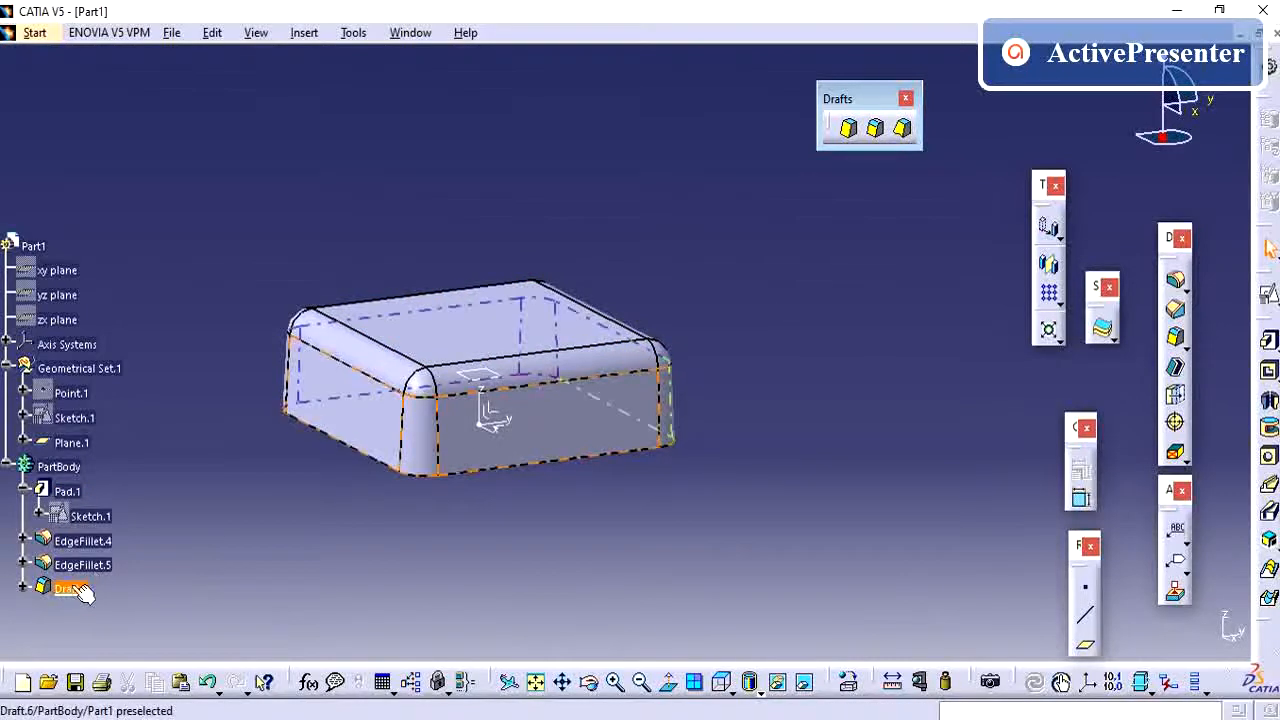
- Delete the reflect line draft feature Draft.6 from the part body
{"action": "left_click", "coordinate": [122, 584]}
{"action": "key", "text": "Delete"}
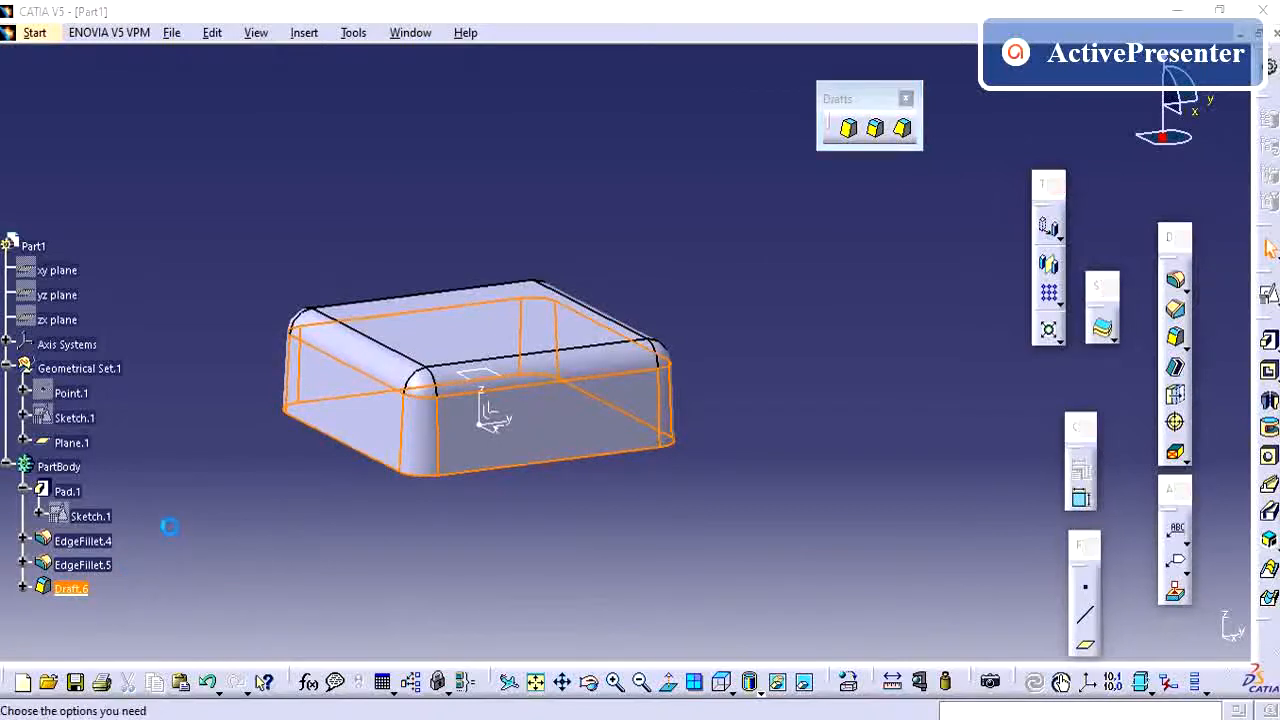
{"action": "key", "text": "Return"}
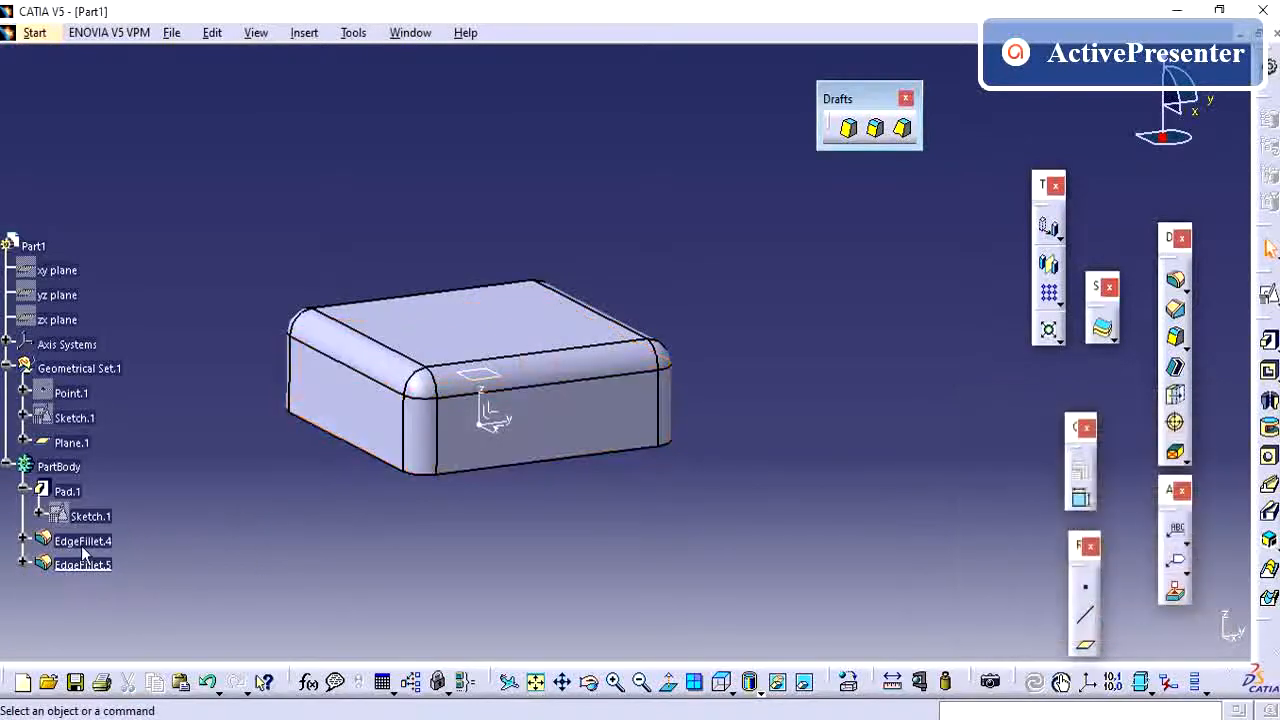
- Define Pad.1 as the in-work object so the block is shown without its edge fillets
{"action": "right_click", "coordinate": [67, 491]}
{"action": "left_click", "coordinate": [145, 225]}
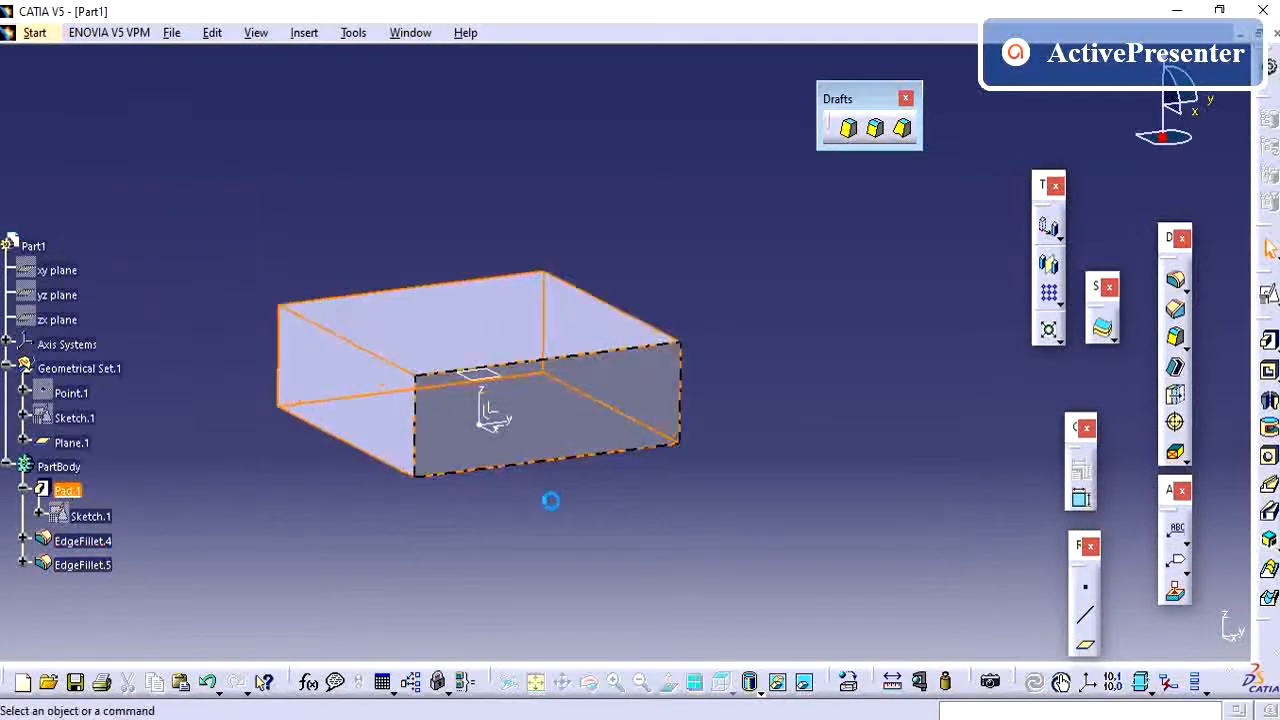
{"action": "middle_click_drag", "start_coordinate": [419, 507], "coordinate": [745, 488]}
- Set up a 3-degree variable angle draft on one side face of the block, with the bottom face as neutral element
{"action": "left_click", "coordinate": [902, 129]}
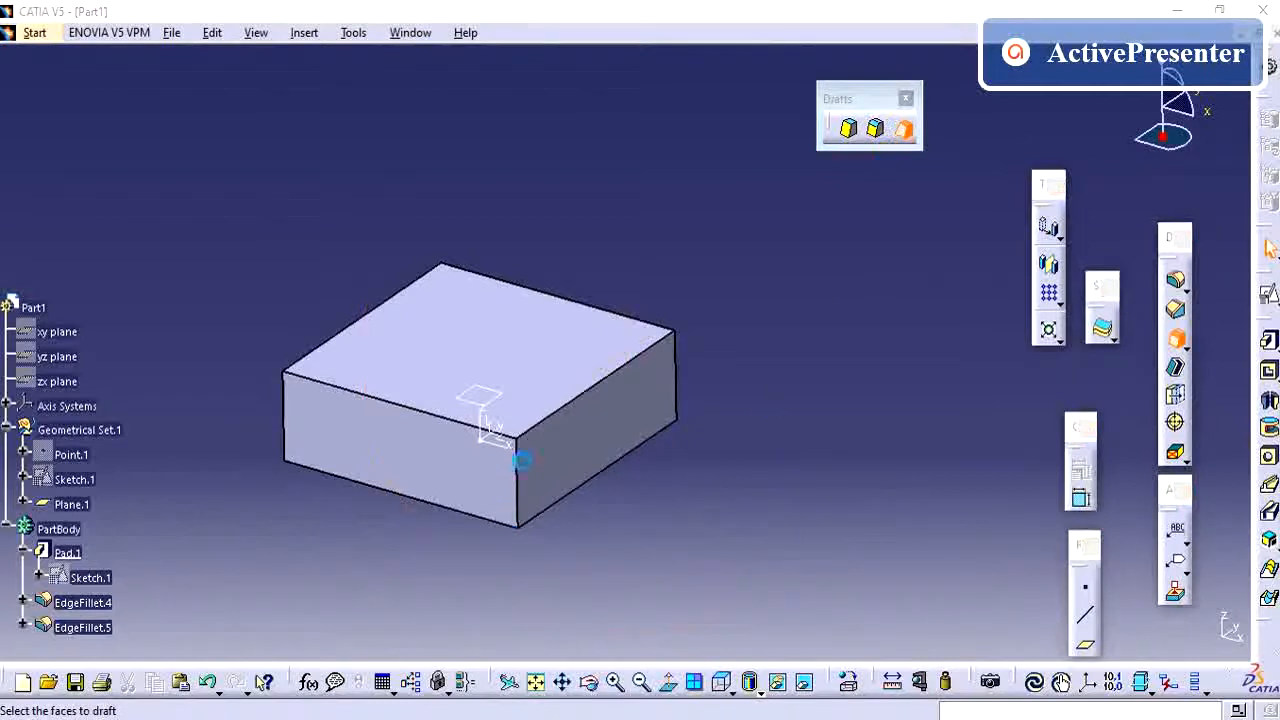
{"action": "left_click", "coordinate": [614, 431]}
{"action": "left_click", "coordinate": [1033, 404]}
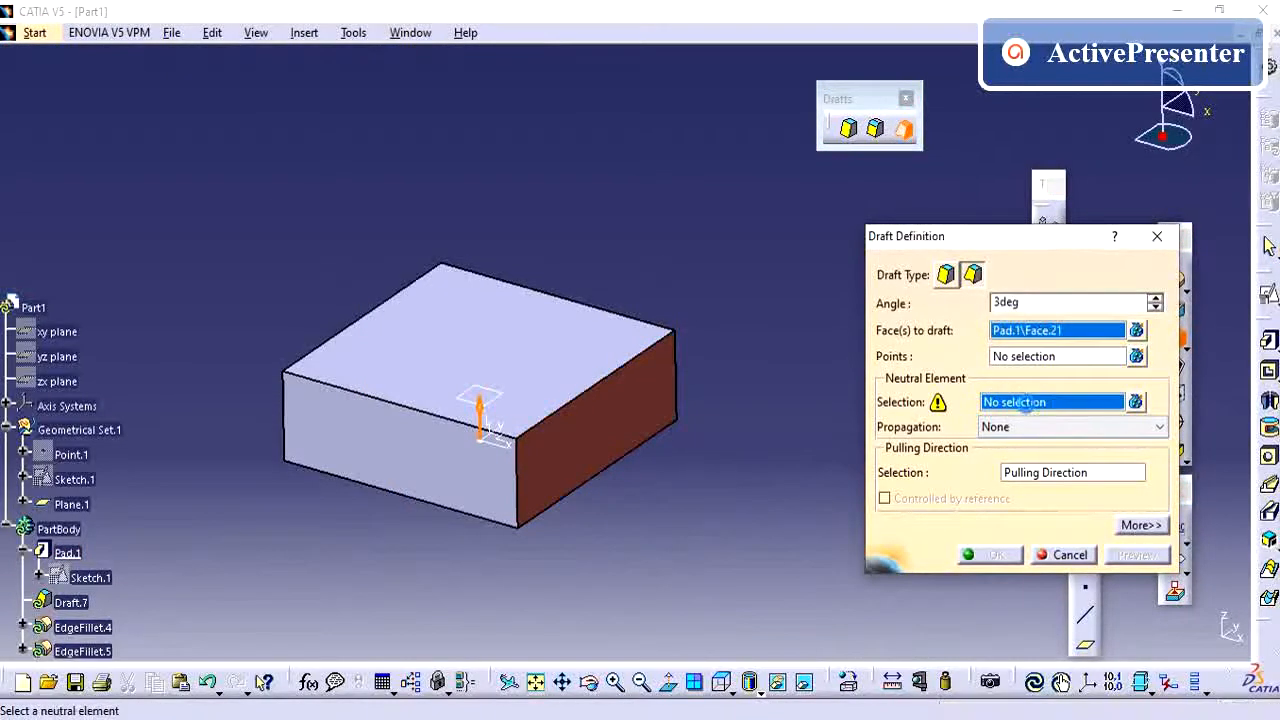
{"action": "middle_click_drag", "start_coordinate": [688, 511], "coordinate": [711, 306]}
{"action": "left_click", "coordinate": [600, 502]}
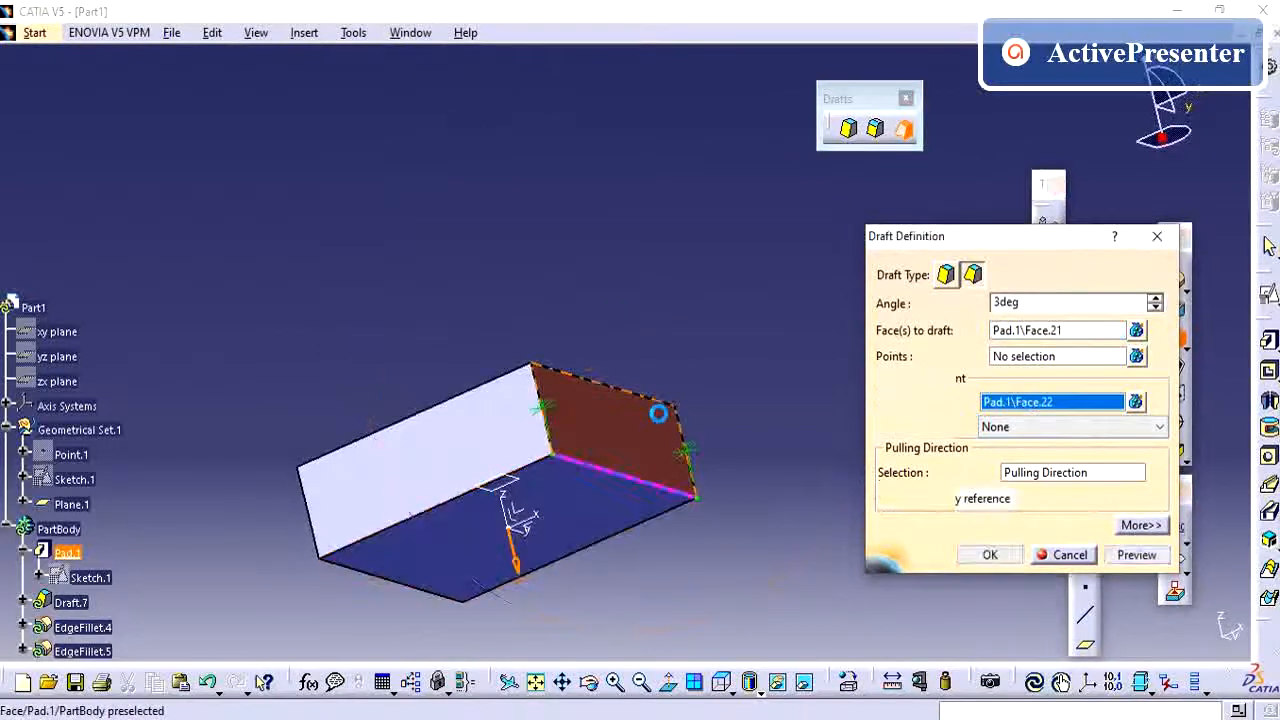
{"action": "middle_click_drag", "start_coordinate": [600, 502], "coordinate": [684, 446]}
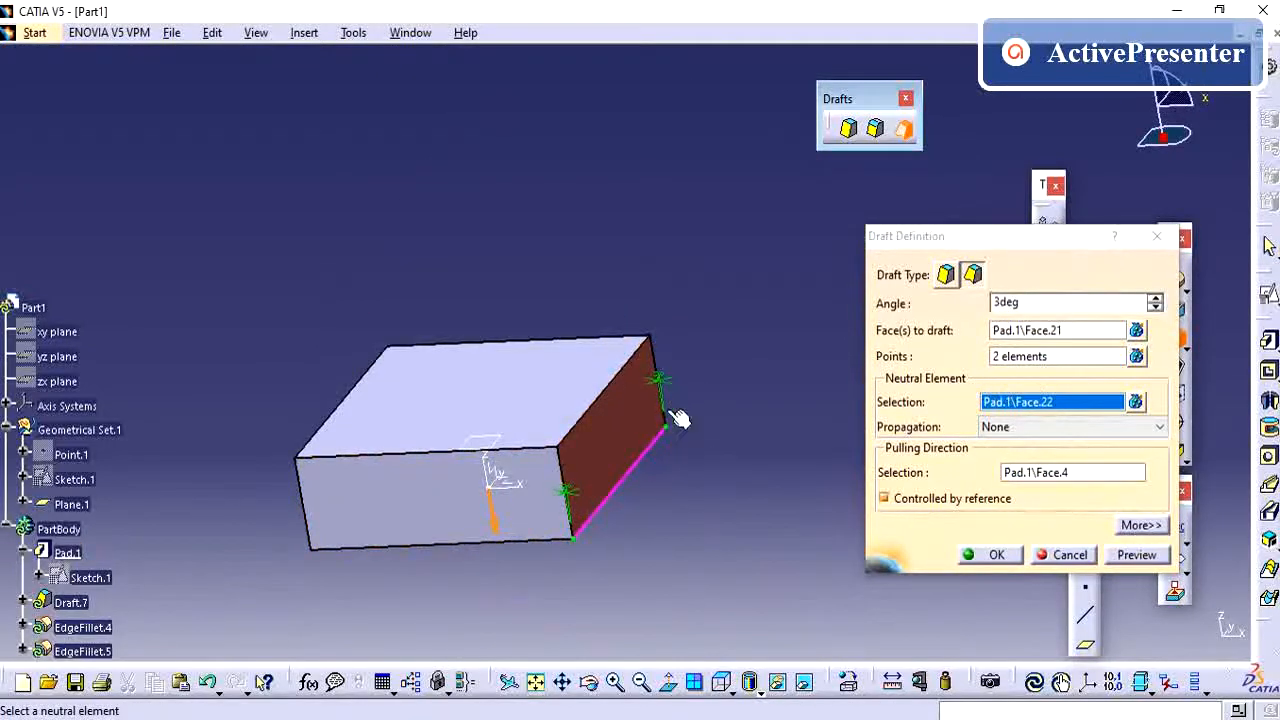
- Add a third angle point midway along the drafted face's bottom edge and set the far corner's angle to 5 degrees
{"action": "left_click", "coordinate": [1031, 360]}
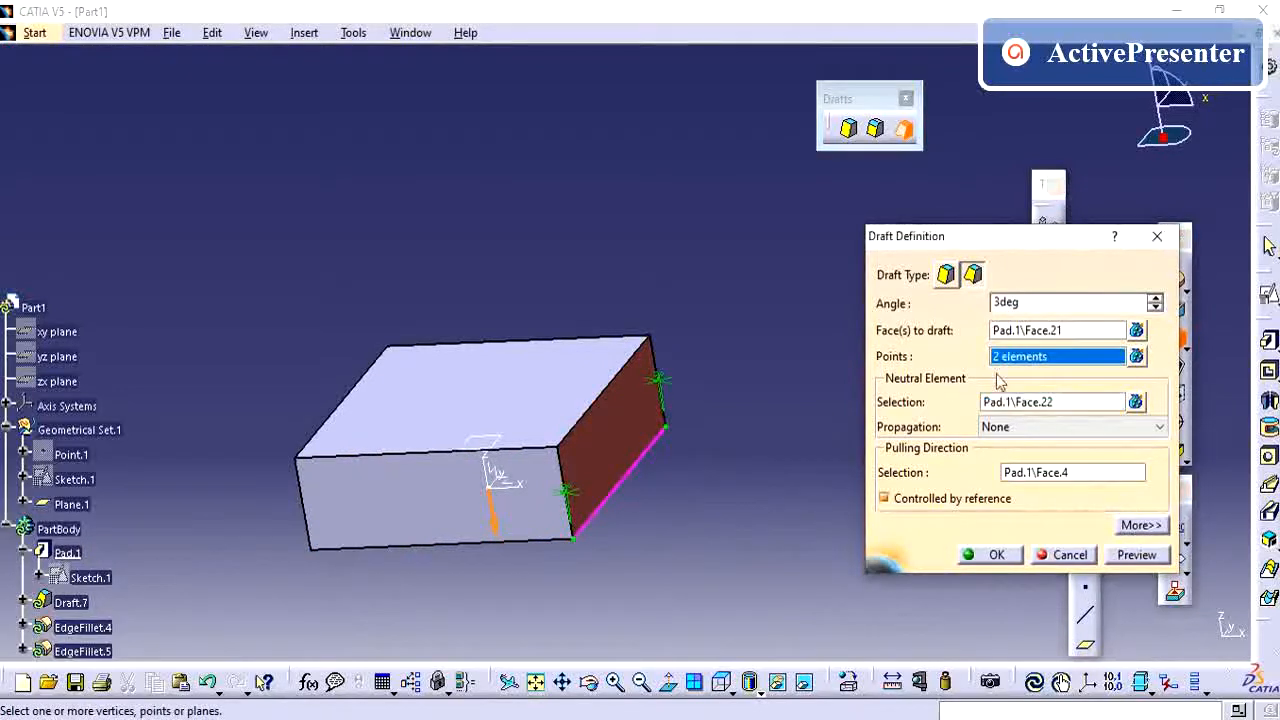
{"action": "left_click", "coordinate": [622, 482]}
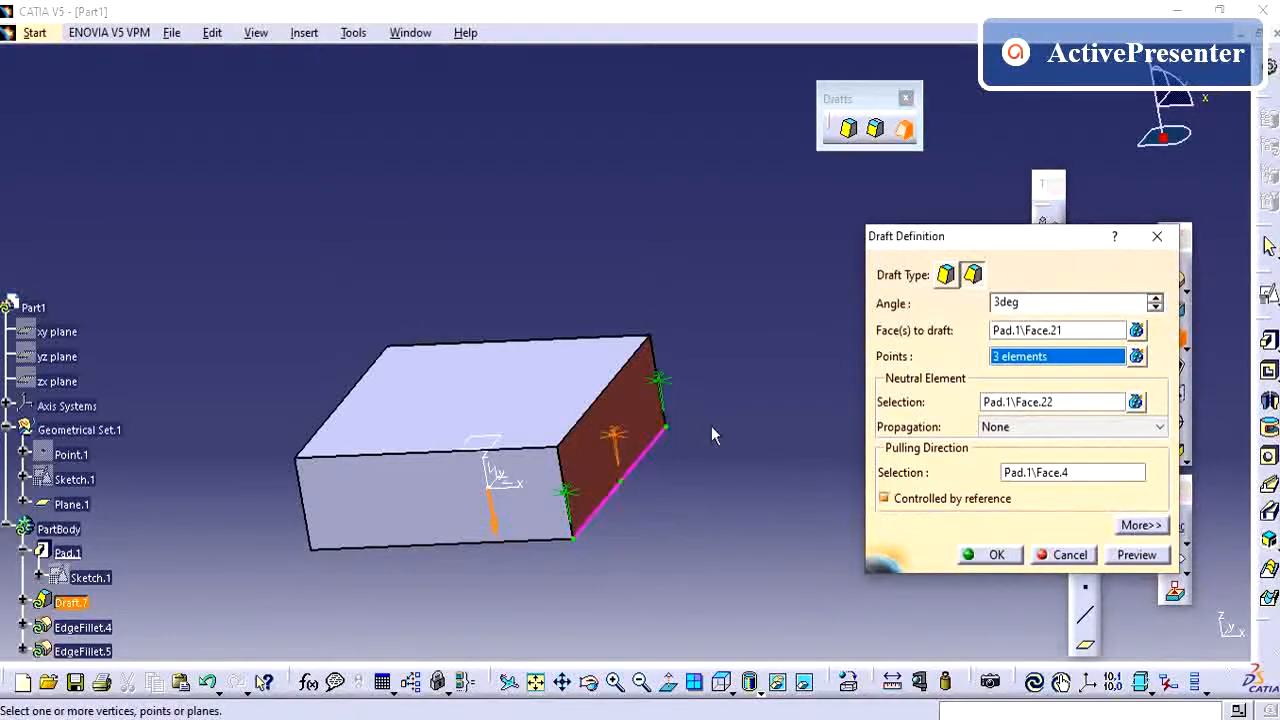
{"action": "left_click", "coordinate": [668, 382]}
{"action": "double_click", "coordinate": [668, 382]}
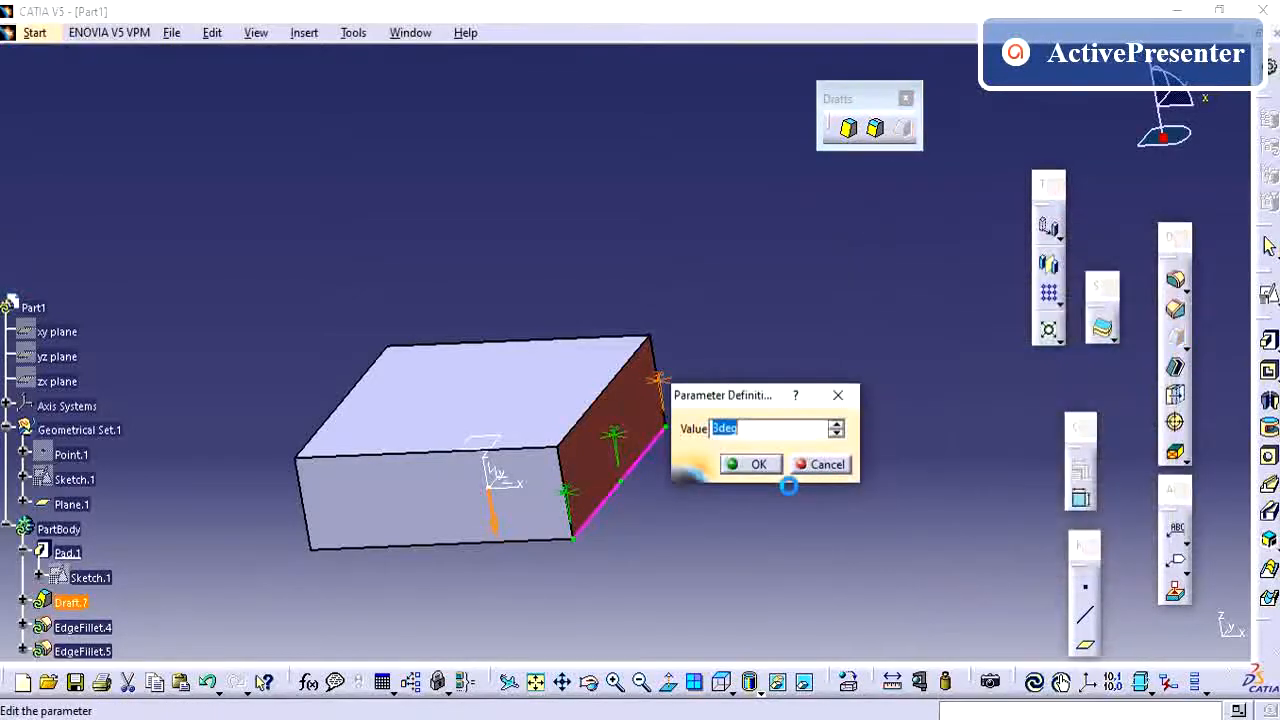
{"action": "type", "text": "5"}
{"action": "key", "text": "Return"}
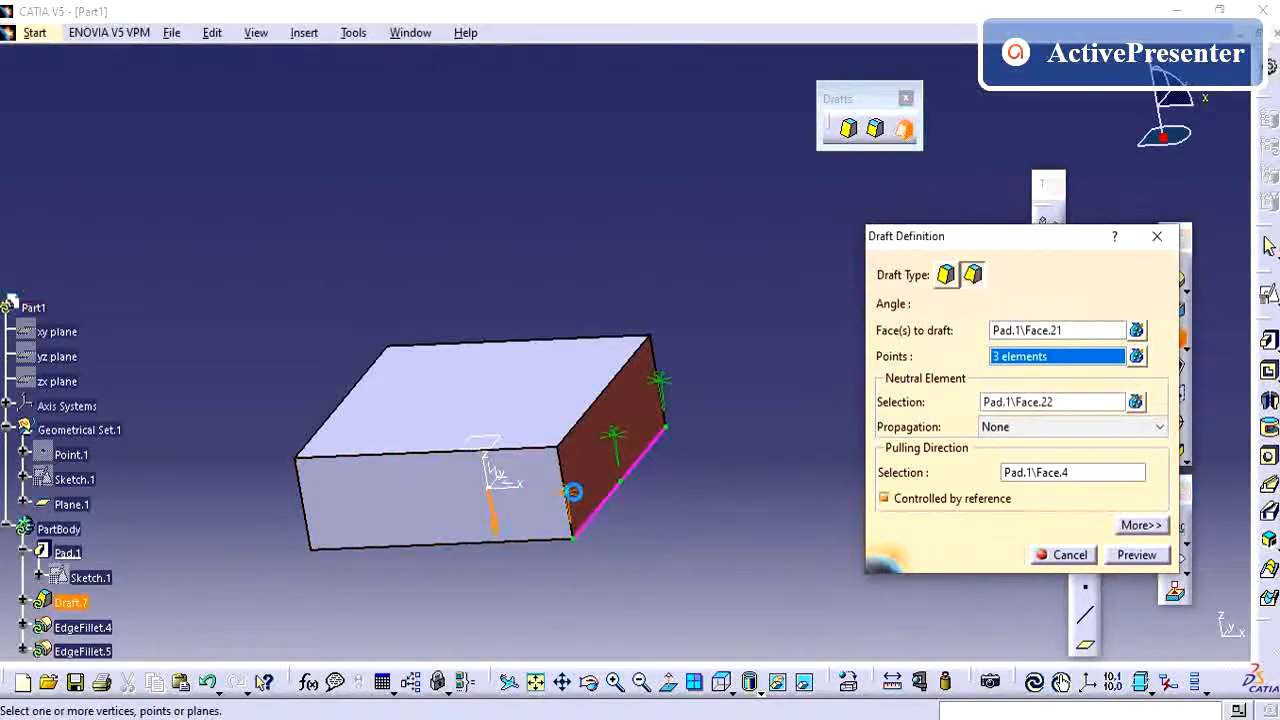
- Lower the draft angle at the near corner point and create the variable angle draft
{"action": "double_click", "coordinate": [569, 492]}
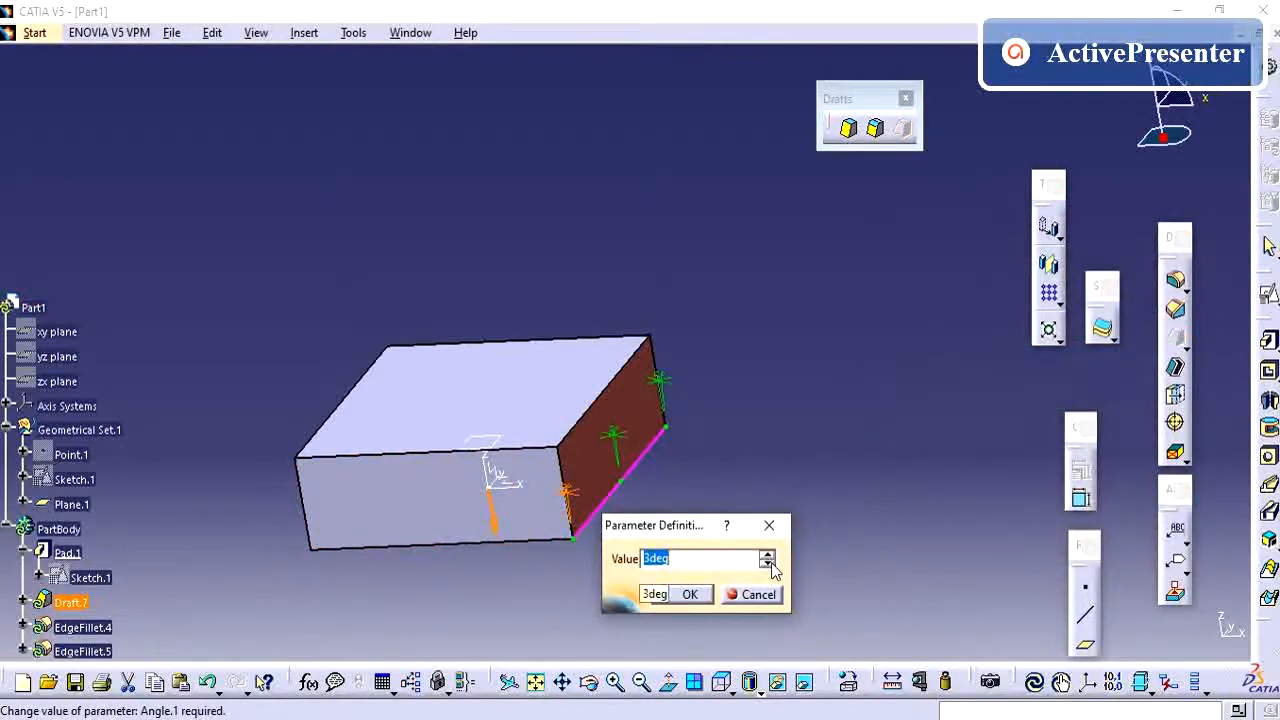
{"action": "left_click", "coordinate": [771, 566]}
{"action": "key", "text": "Return"}
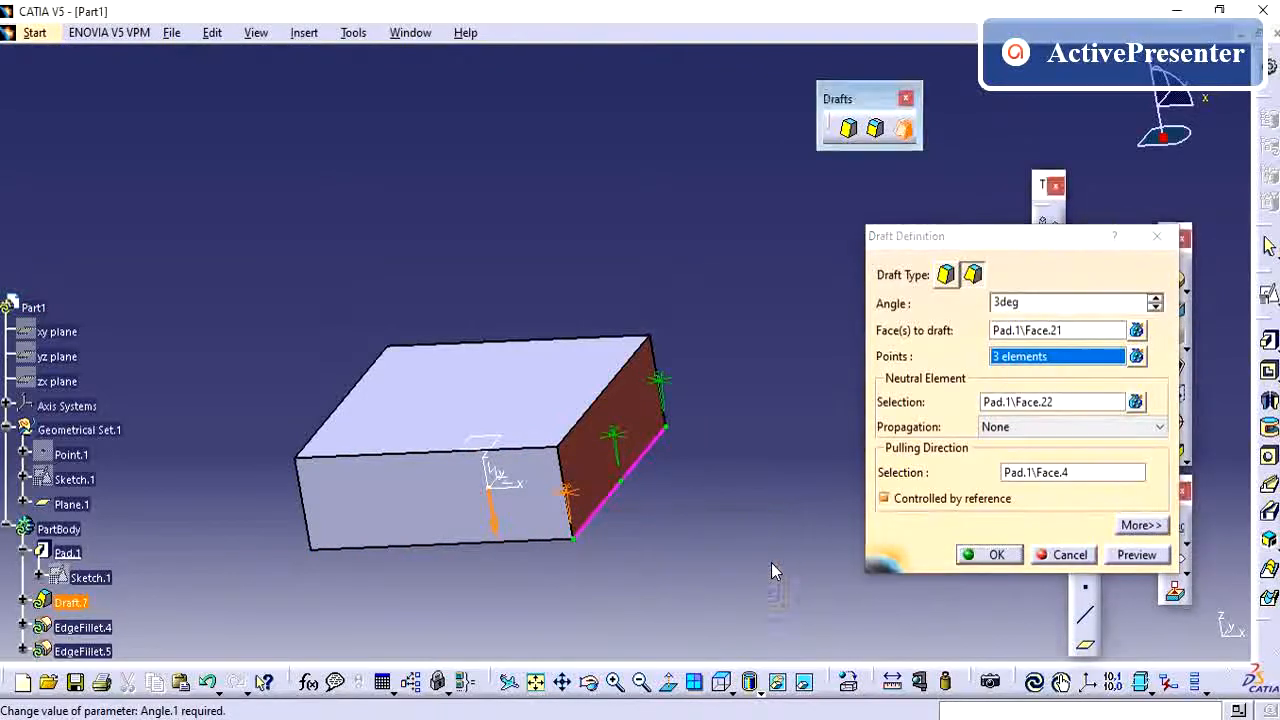
{"action": "left_click", "coordinate": [990, 555]}
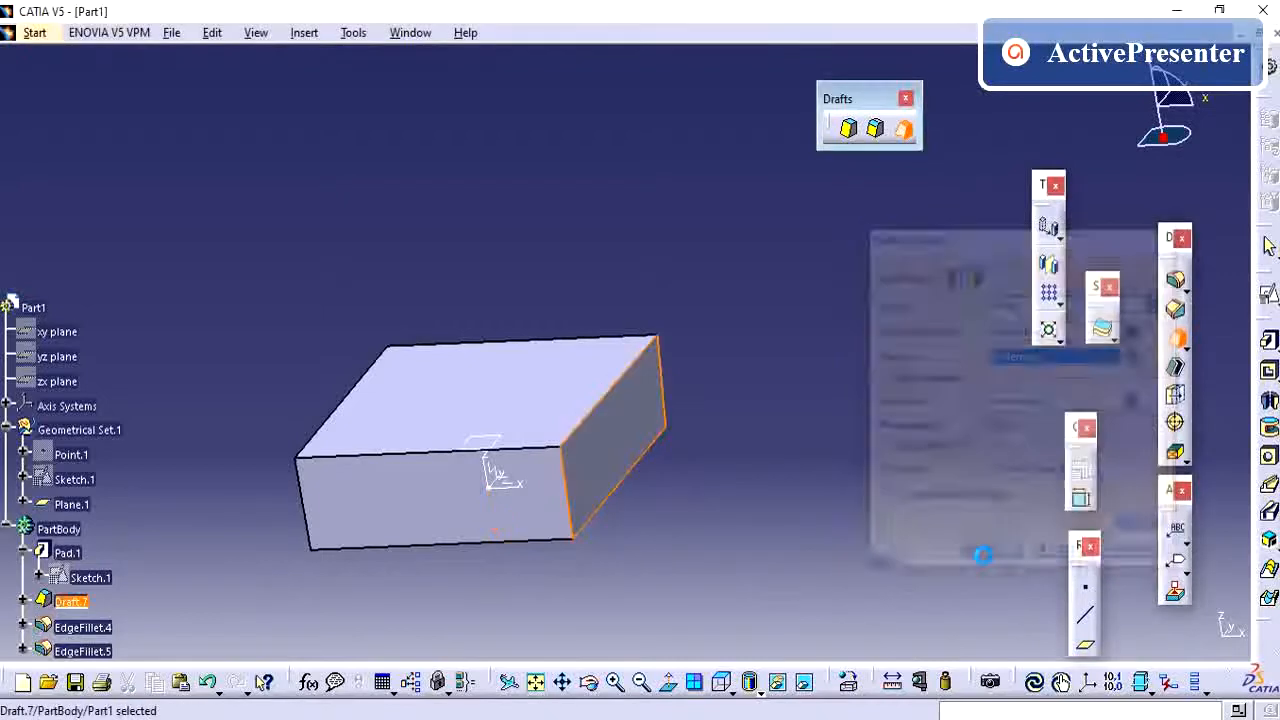
- Reopen the definition of the variable angle draft from the specification tree and reapply it to the block
{"action": "left_click", "coordinate": [163, 517]}
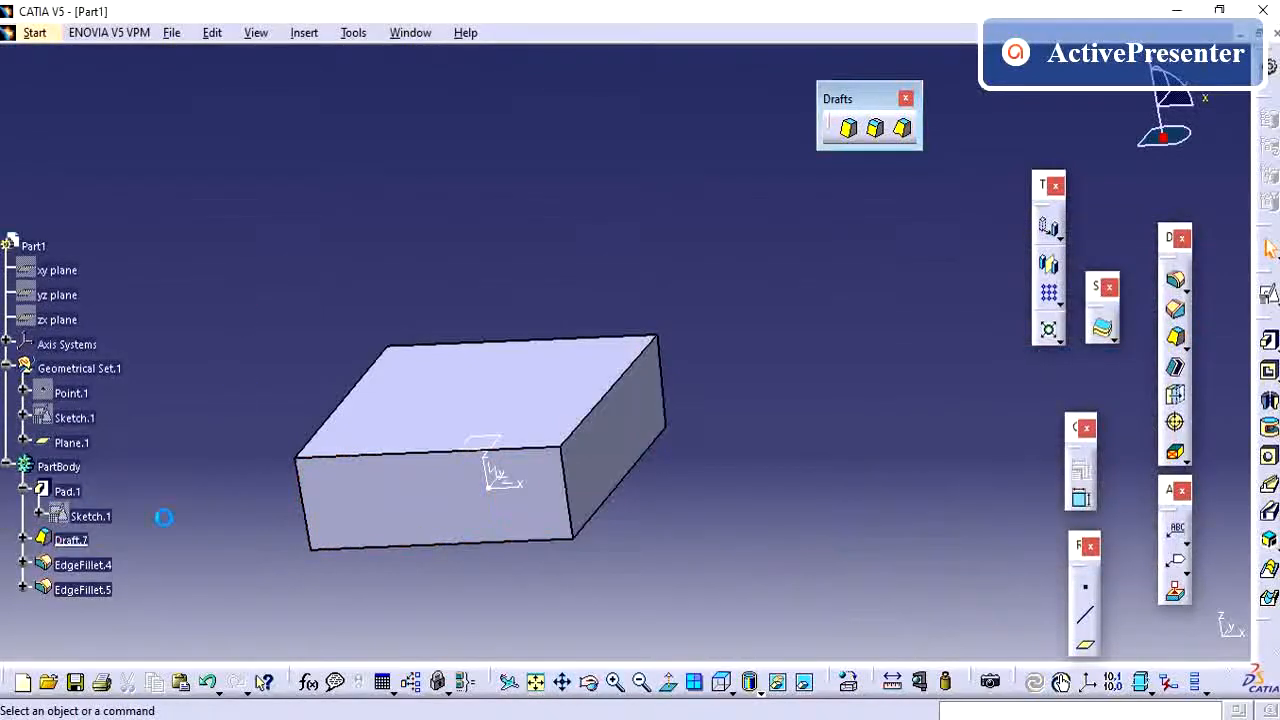
{"action": "left_click", "coordinate": [66, 538]}
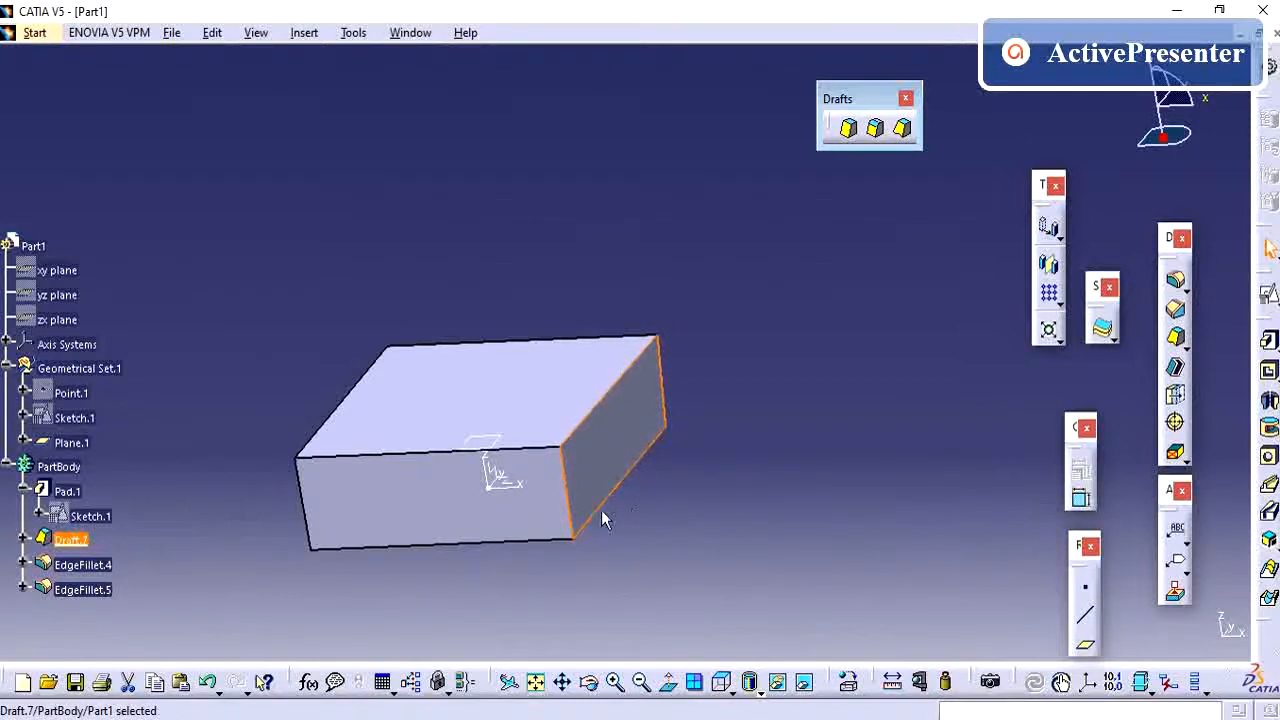
{"action": "double_click", "coordinate": [70, 540]}
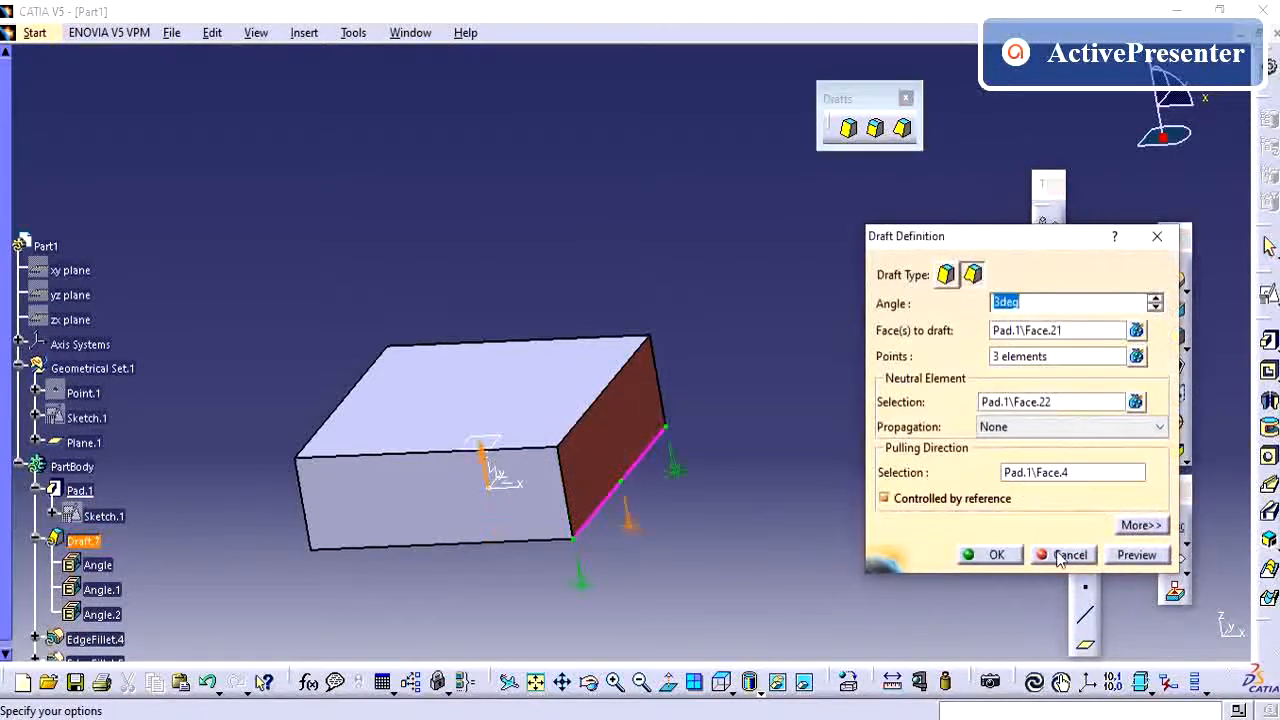
{"action": "left_click", "coordinate": [1003, 562]}
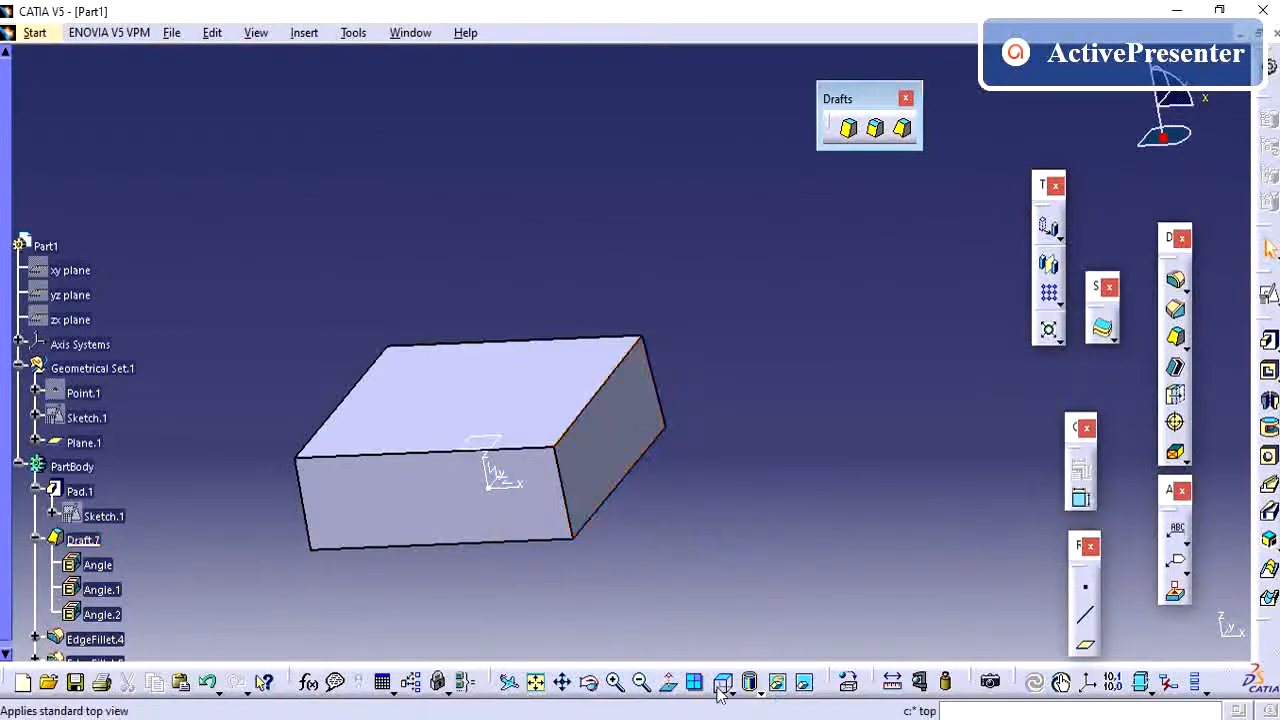
- Examine the varying taper along the drafted side face in the standard top view and in an angled view
{"action": "left_click", "coordinate": [724, 682]}
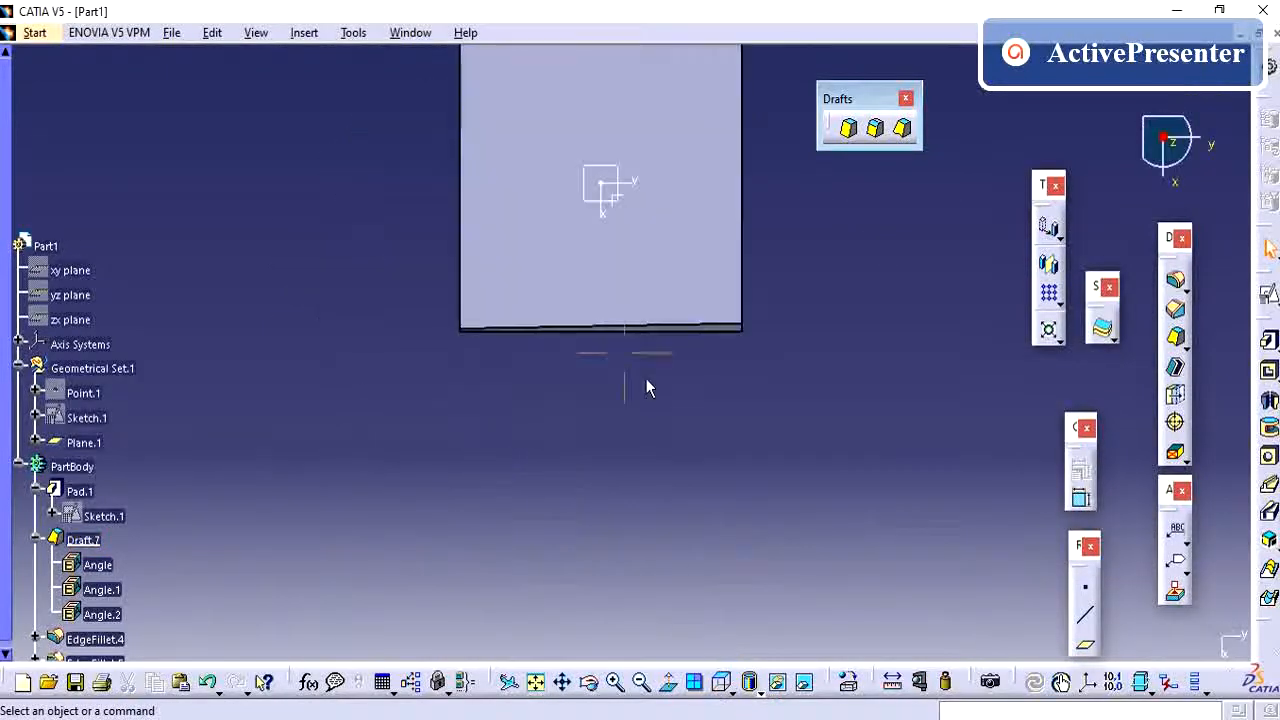
{"action": "middle_click_drag", "start_coordinate": [716, 438], "coordinate": [738, 346]}
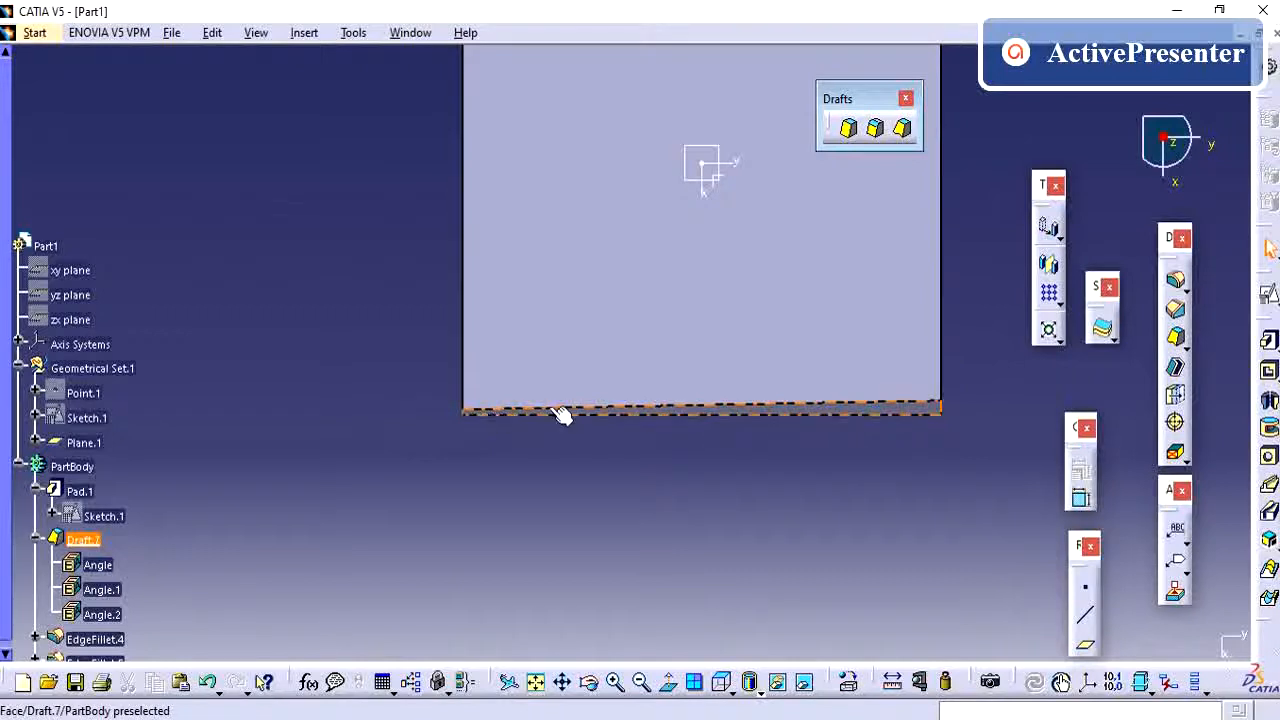
{"action": "middle_click_drag", "start_coordinate": [893, 511], "coordinate": [714, 363]}
{"action": "scroll", "coordinate": [350, 507], "scroll_direction": "down", "scroll_amount": 2}
{"action": "scroll", "coordinate": [350, 516], "scroll_direction": "down", "scroll_amount": 2}
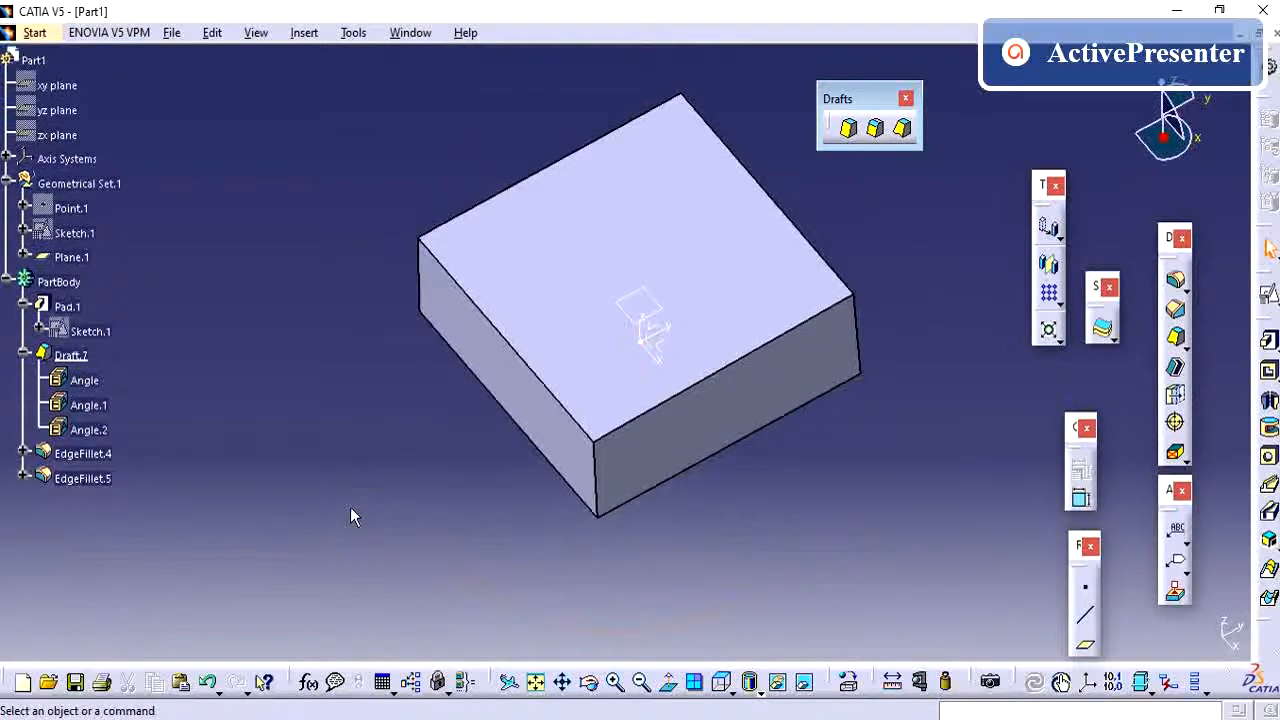
{"action": "left_click", "coordinate": [848, 128]}
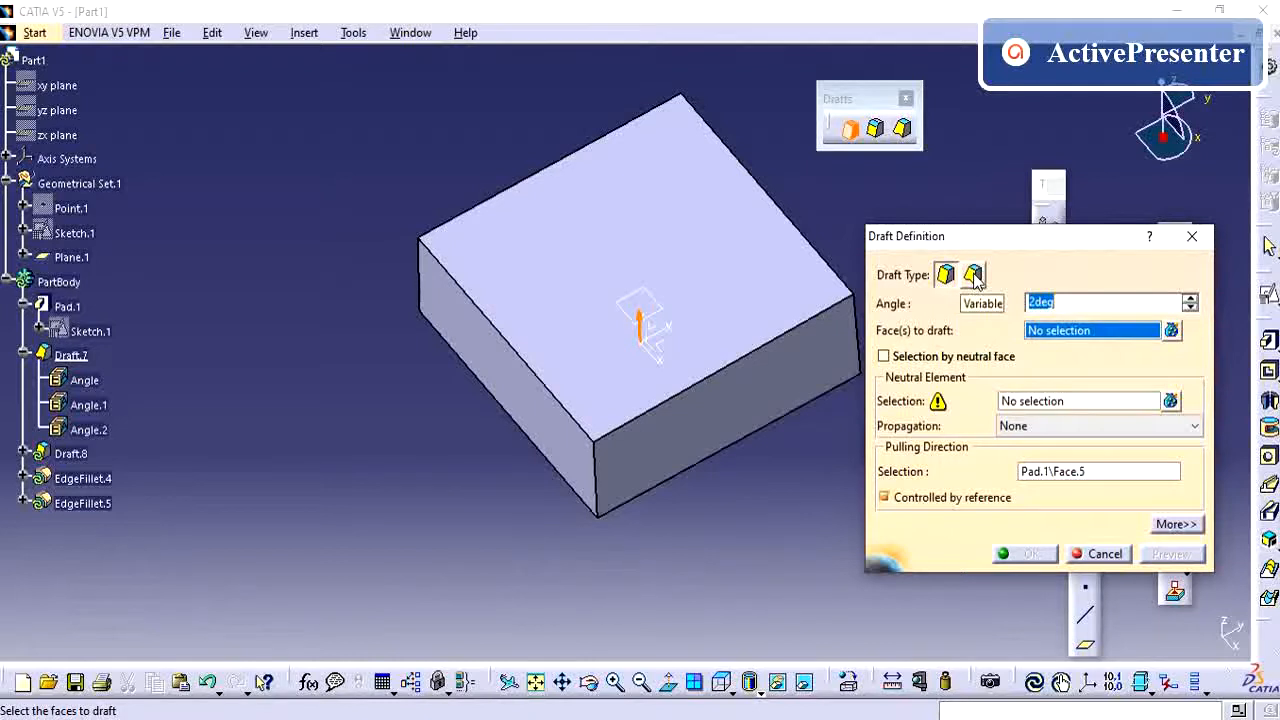
{"action": "left_click", "coordinate": [973, 275]}
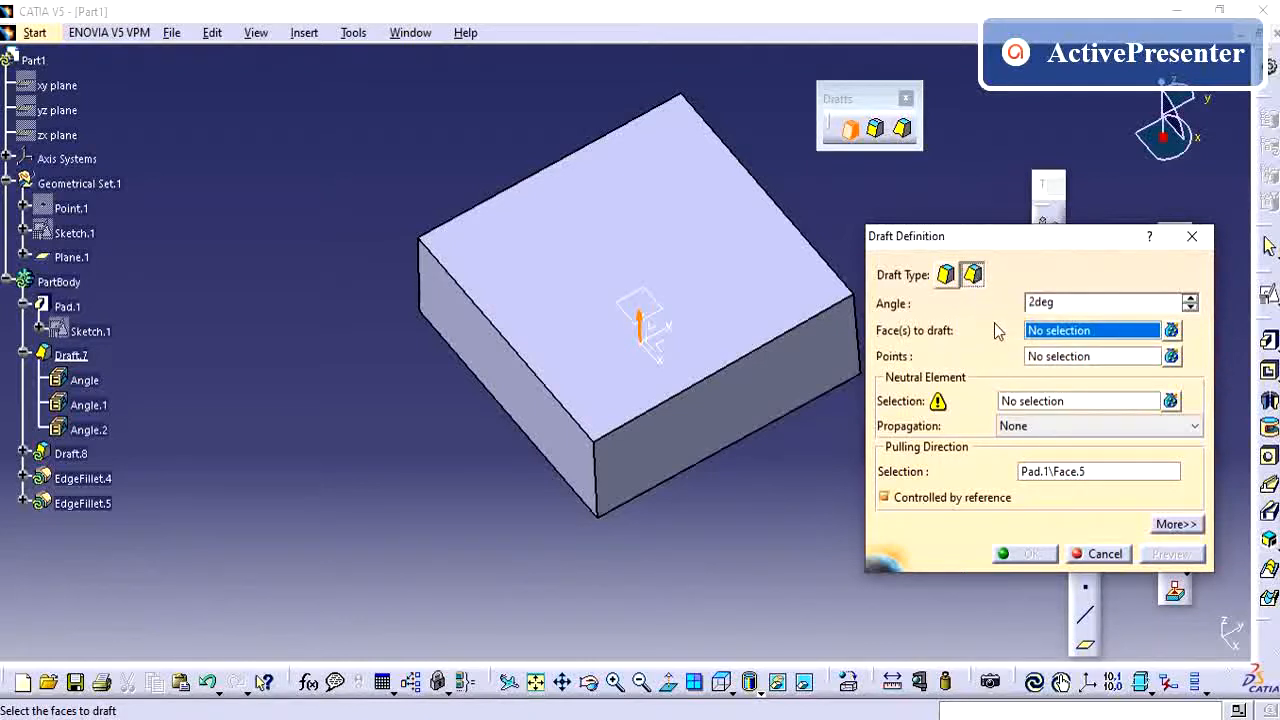
{"action": "left_click", "coordinate": [1102, 555]}
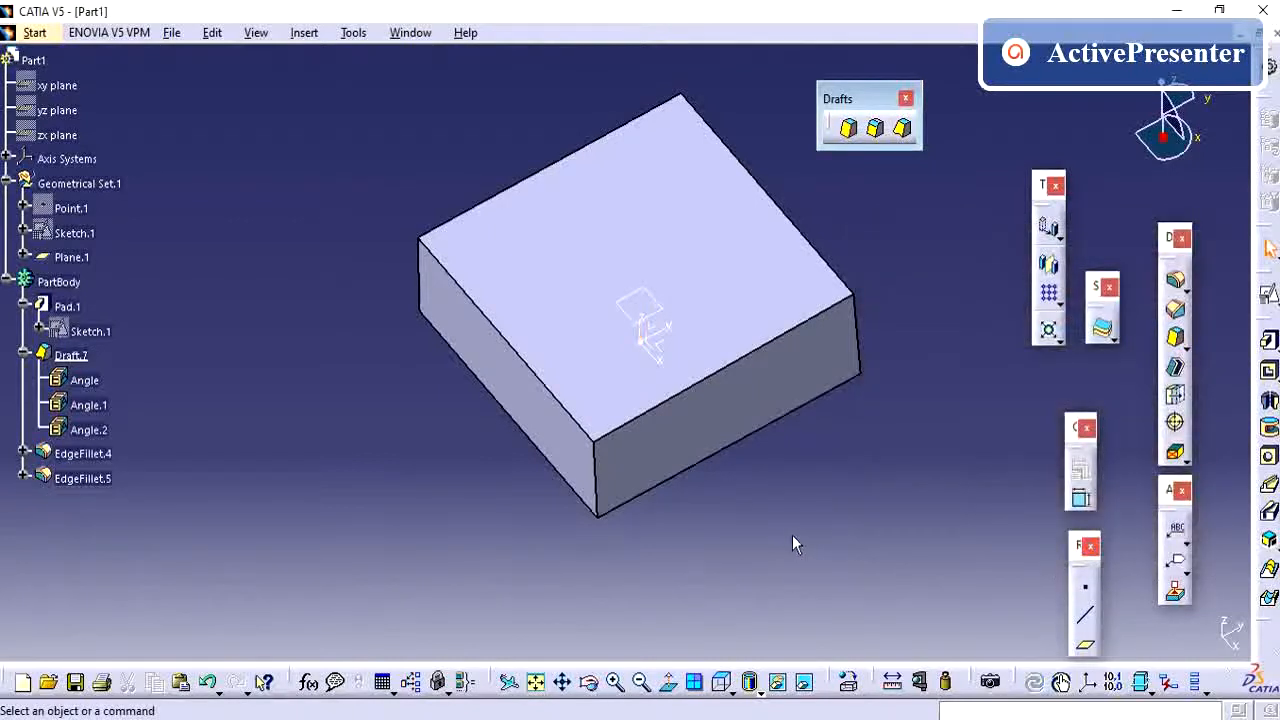
{"action": "left_click", "coordinate": [24, 355]}
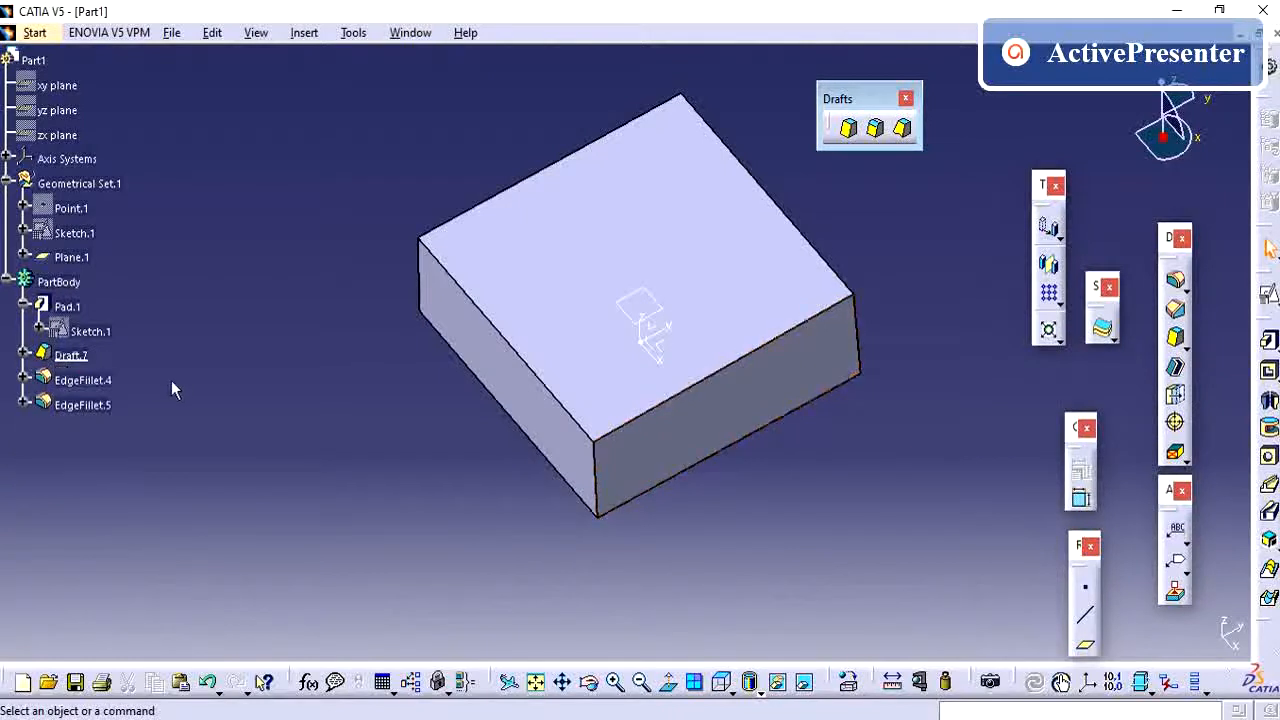